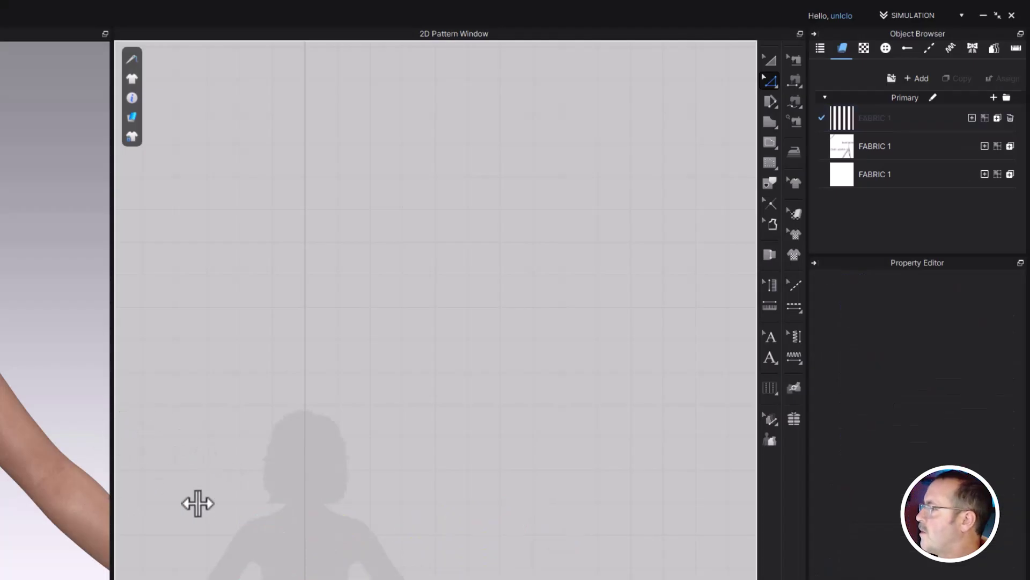
# Draw a rectangular pattern over one half of the avatar's torso silhouette, from neck to hip, ending just past the centre line
pyautogui.click(765, 117)
pyautogui.click(805, 136)
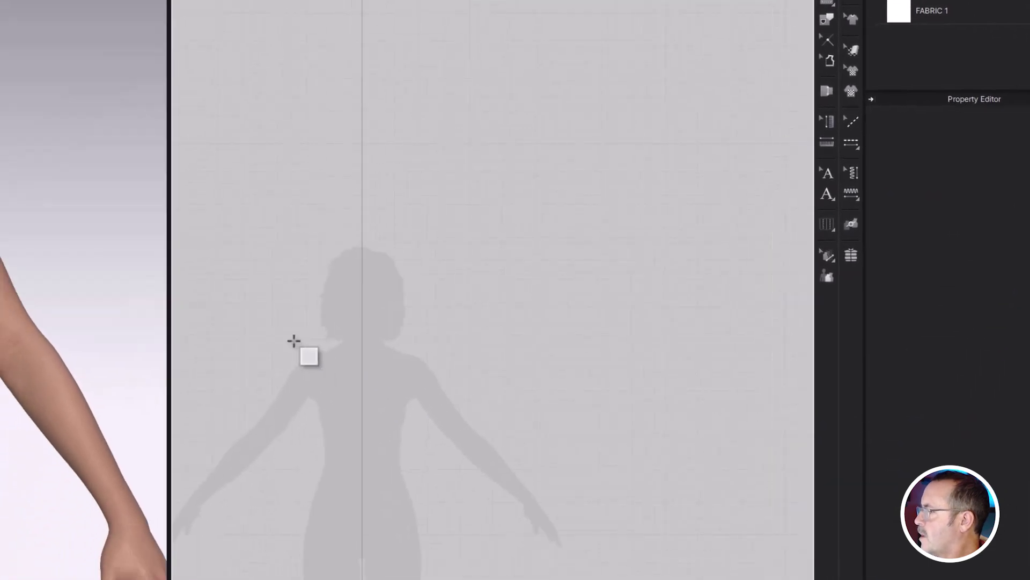
pyautogui.moveTo(226, 343); pyautogui.dragTo(366, 519)
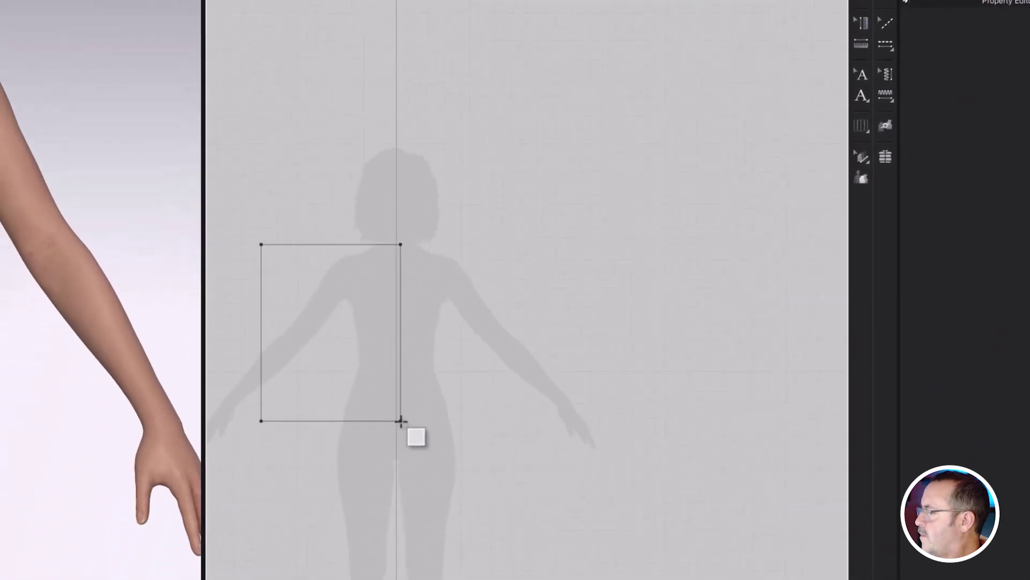
# Load the "Figure 1" bodice front drawing as the base colour map of the plain white FABRIC 1
pyautogui.click(966, 3)
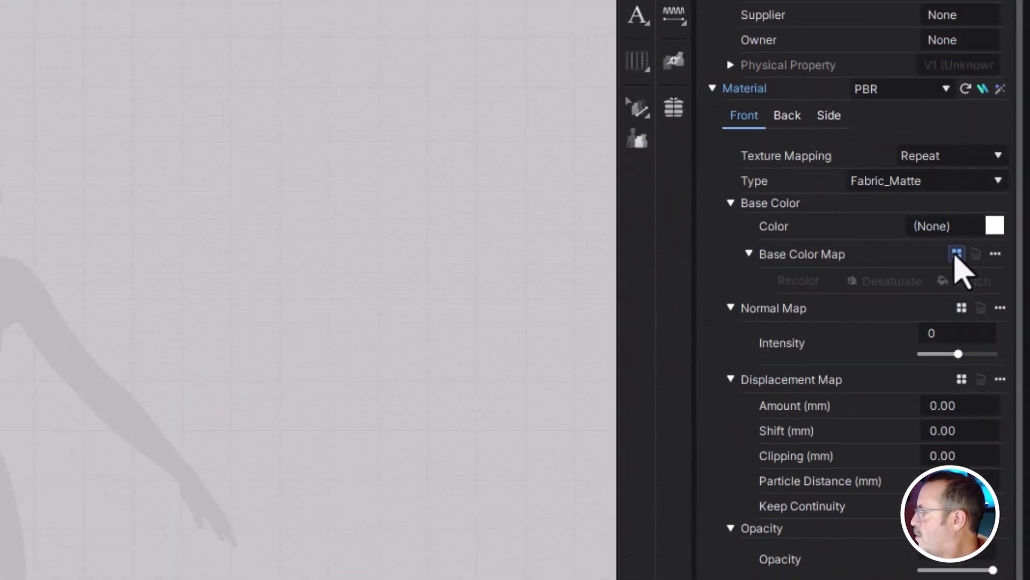
pyautogui.click(956, 255)
pyautogui.doubleClick(122, 102)
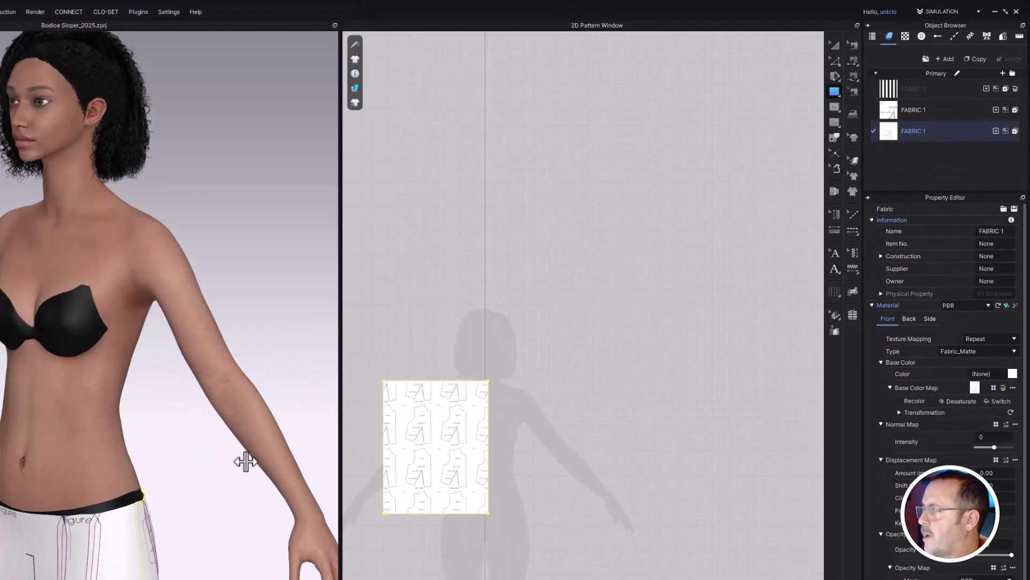
# Enlarge the bodice drawing's texture on the rectangle and reposition it so that a single FRONT piece shows within the pattern
pyautogui.scroll(4, 447, 458)
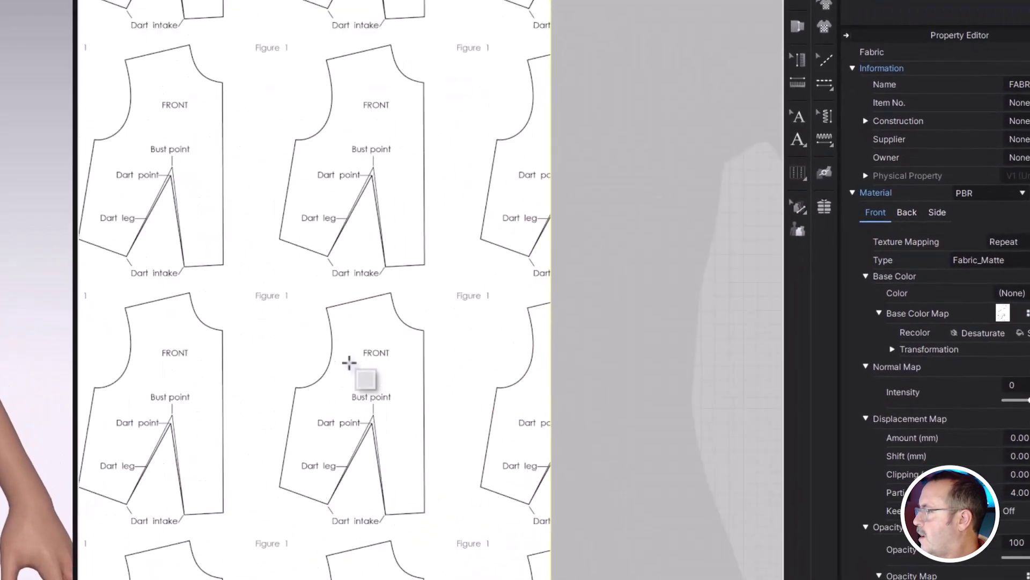
pyautogui.moveTo(361, 382); pyautogui.dragTo(419, 482, button='middle')
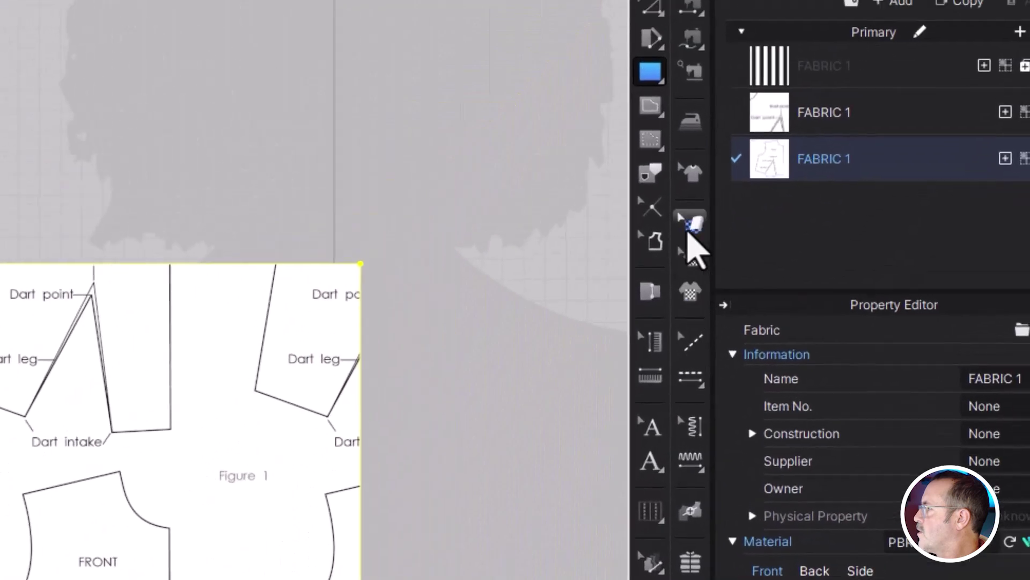
pyautogui.click(691, 225)
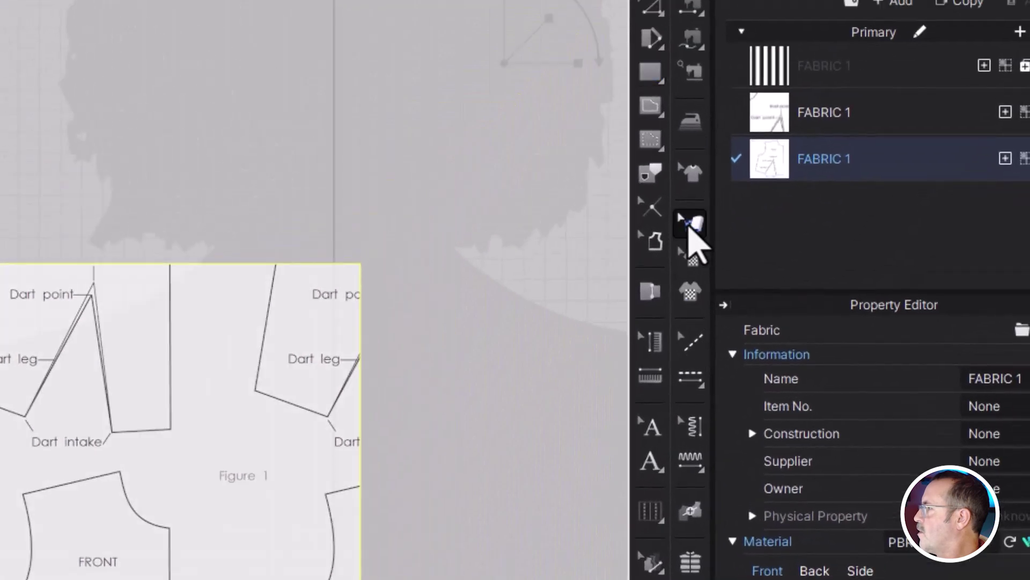
pyautogui.click(172, 413)
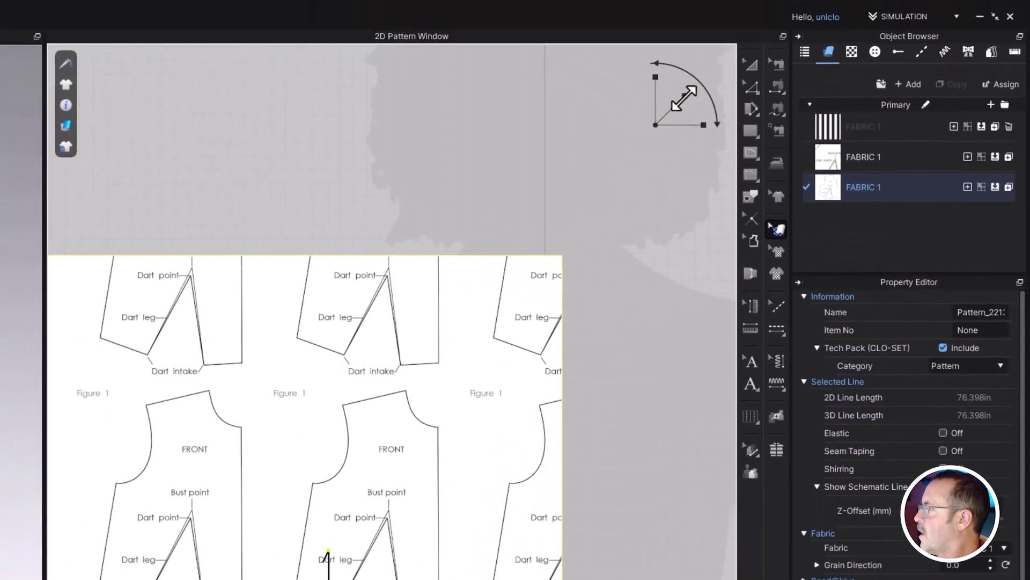
pyautogui.moveTo(684, 98); pyautogui.dragTo(719, 64)
pyautogui.moveTo(485, 471); pyautogui.dragTo(321, 579)
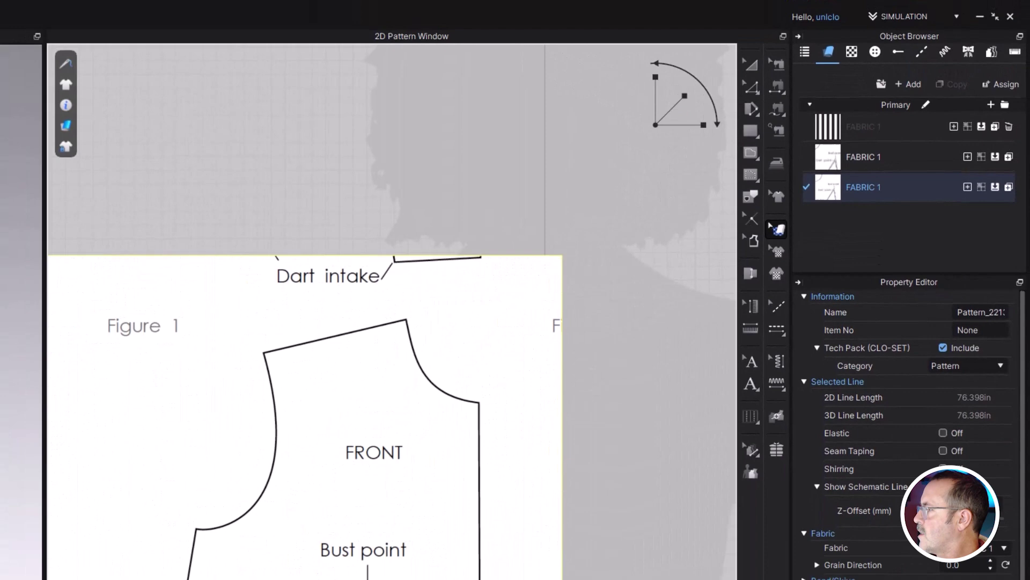
# Switch the garment rendering style to Translucent Surface and fine-tune the texture's scale and position to fit the avatar silhouette
pyautogui.click(65, 128)
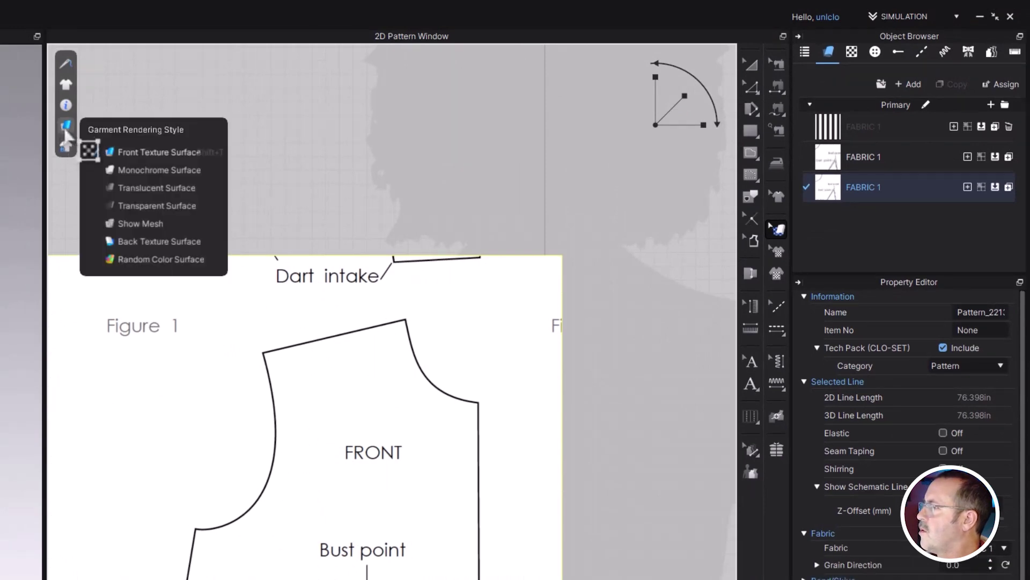
pyautogui.click(152, 194)
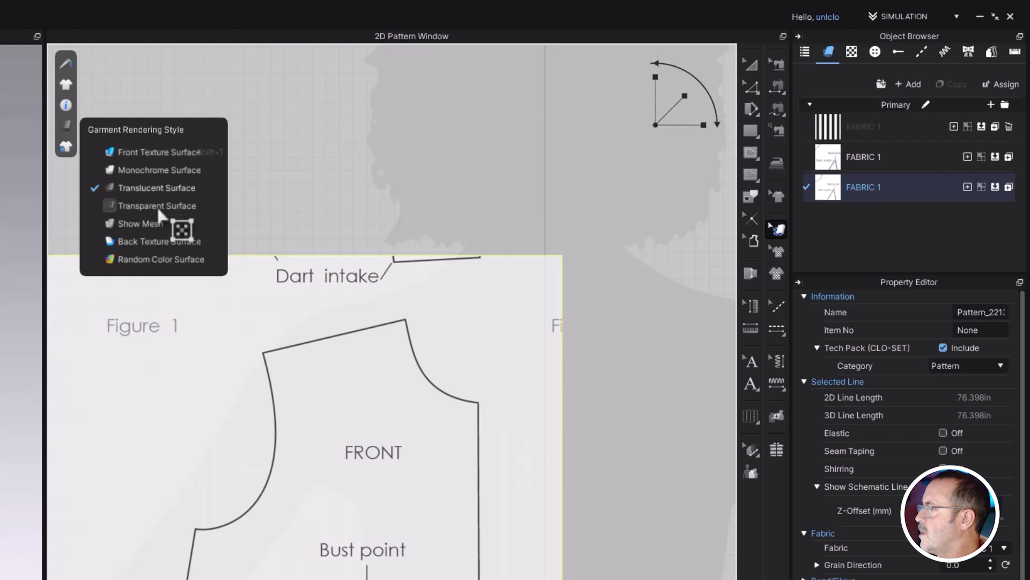
pyautogui.moveTo(444, 507); pyautogui.dragTo(481, 482)
pyautogui.moveTo(485, 486); pyautogui.dragTo(496, 467, button='right')
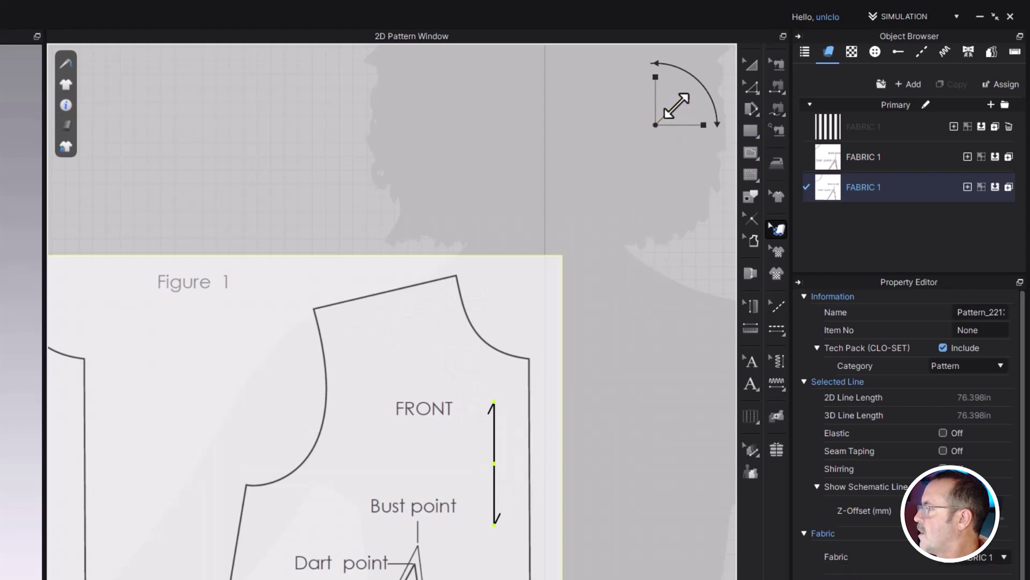
pyautogui.moveTo(676, 107); pyautogui.dragTo(679, 105)
pyautogui.moveTo(506, 386); pyautogui.dragTo(469, 405)
pyautogui.moveTo(471, 409); pyautogui.dragTo(475, 412, button='right')
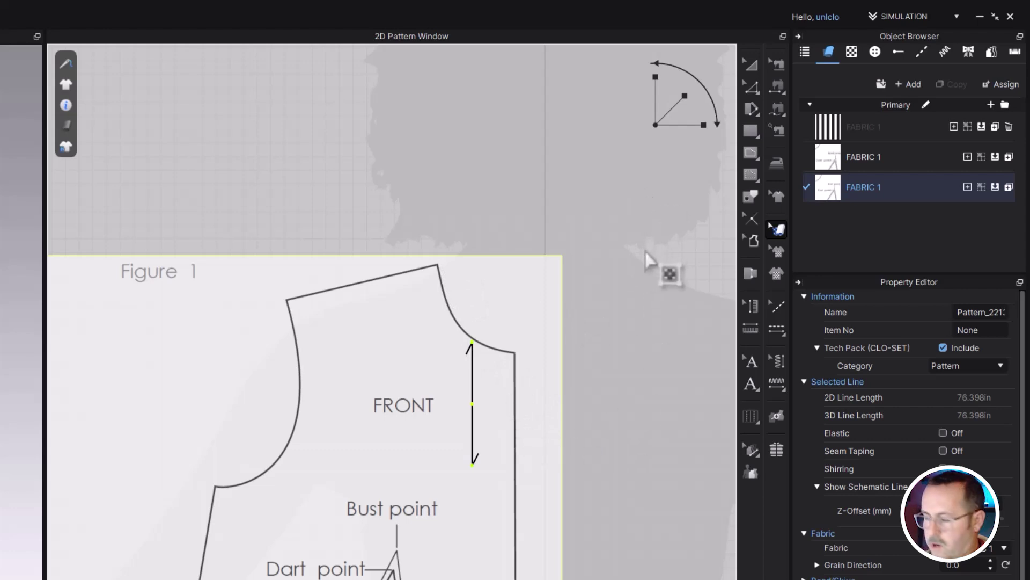
# Trace the FRONT drawing with a closed internal polygon through the neck, shoulder, armhole, side seam, dart and centre-front corners
pyautogui.press('g')
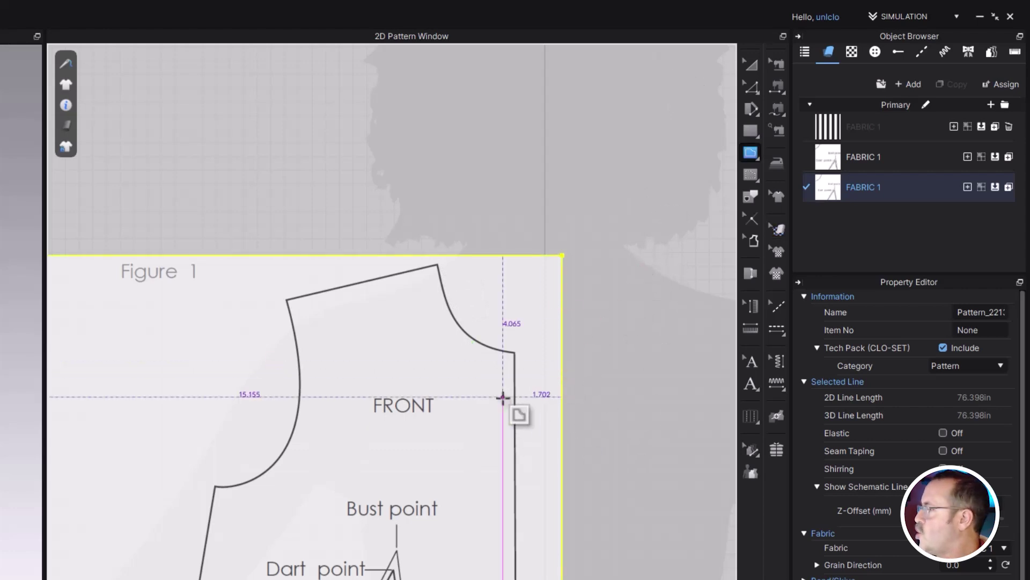
pyautogui.click(516, 352)
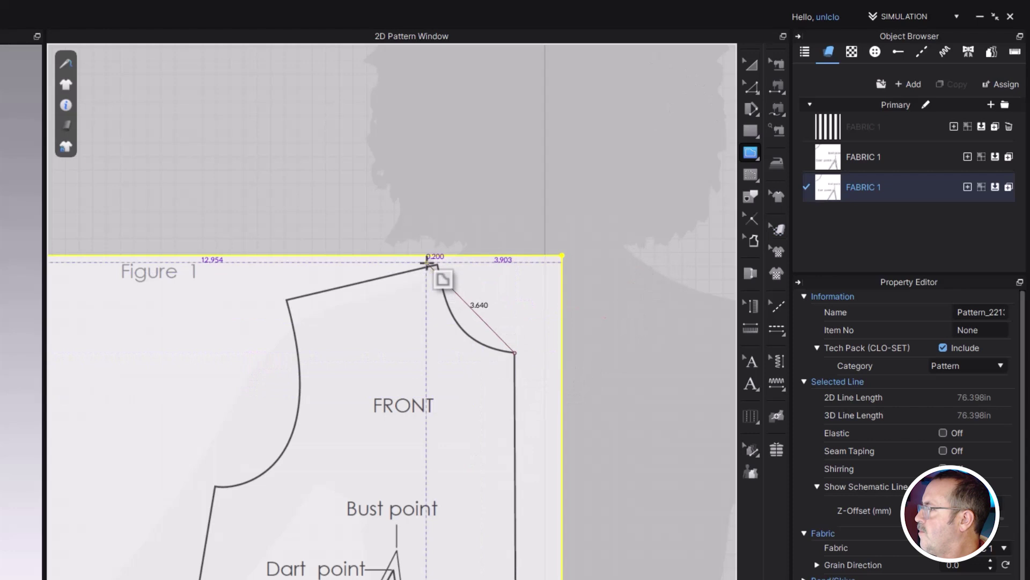
pyautogui.click(438, 263)
pyautogui.click(287, 299)
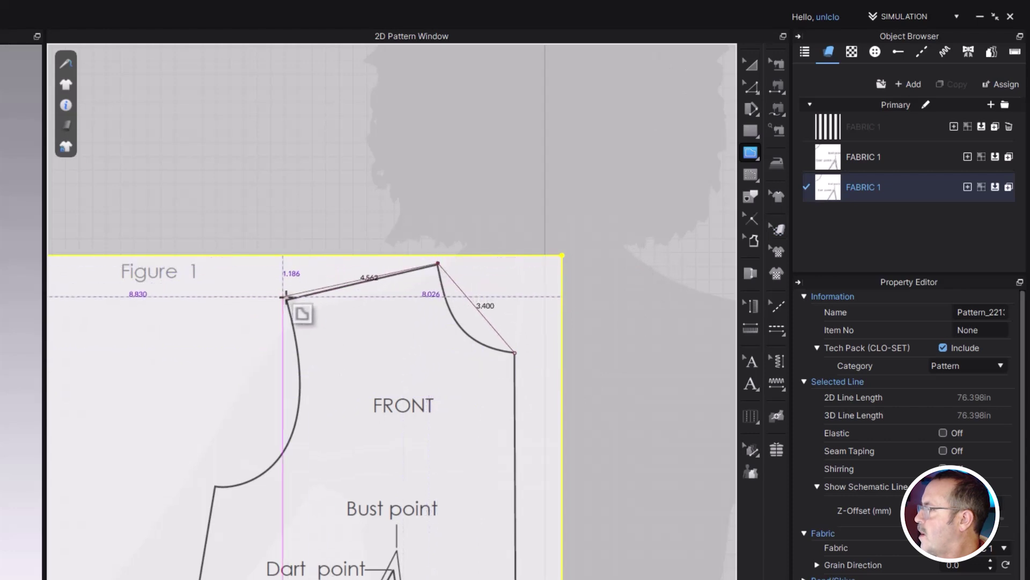
pyautogui.click(216, 192)
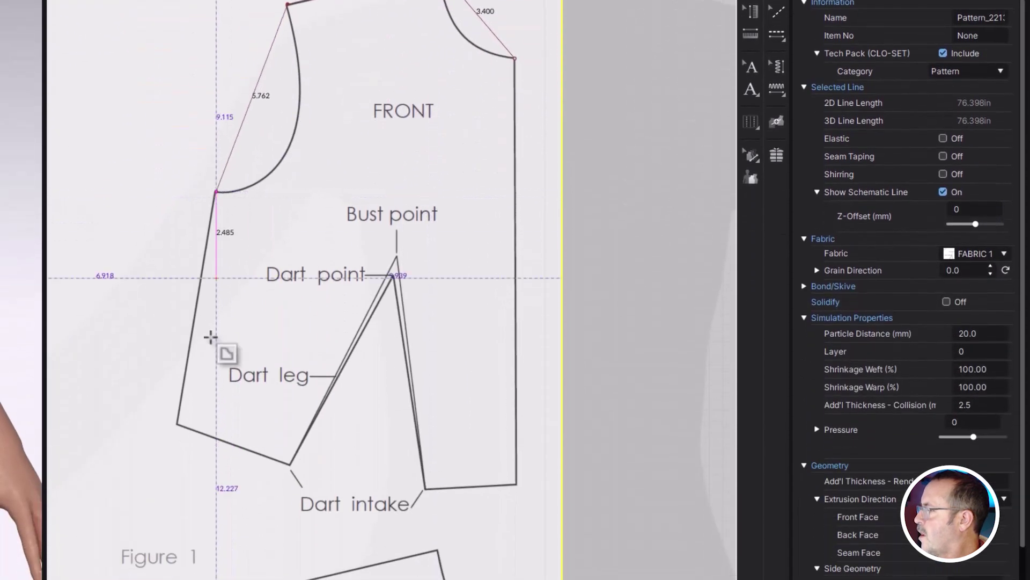
pyautogui.click(178, 426)
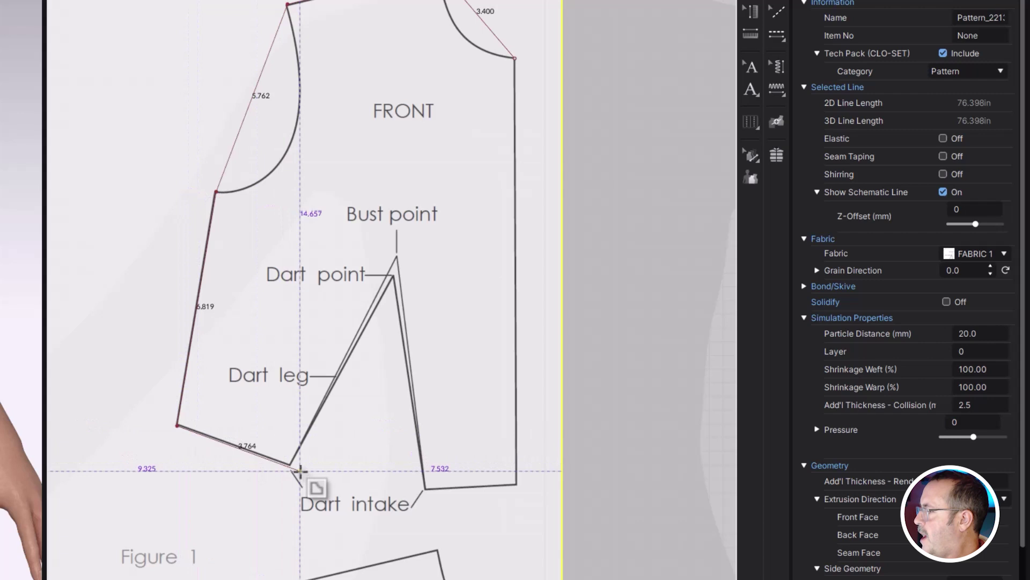
pyautogui.click(288, 464)
pyautogui.click(392, 277)
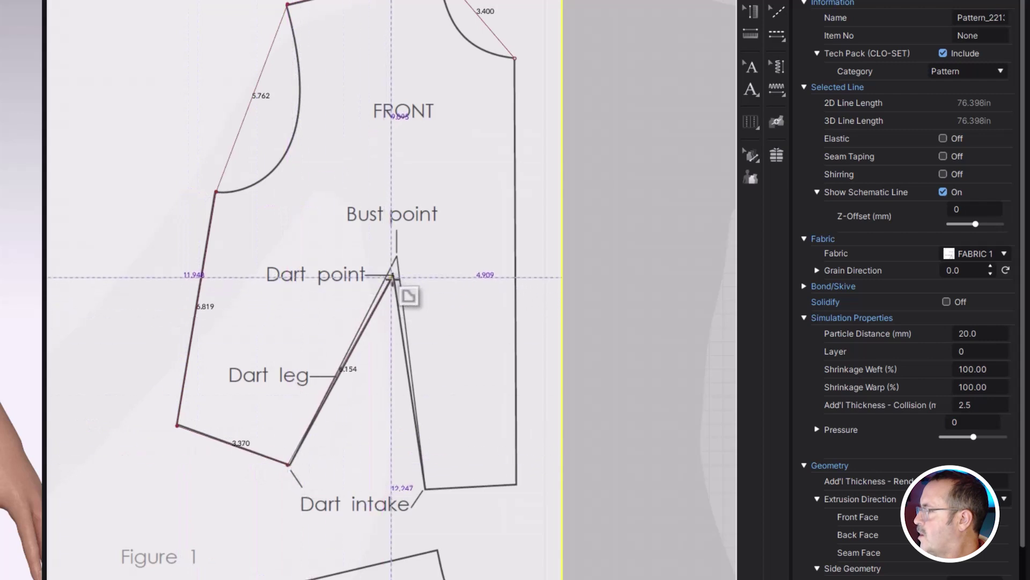
pyautogui.click(425, 488)
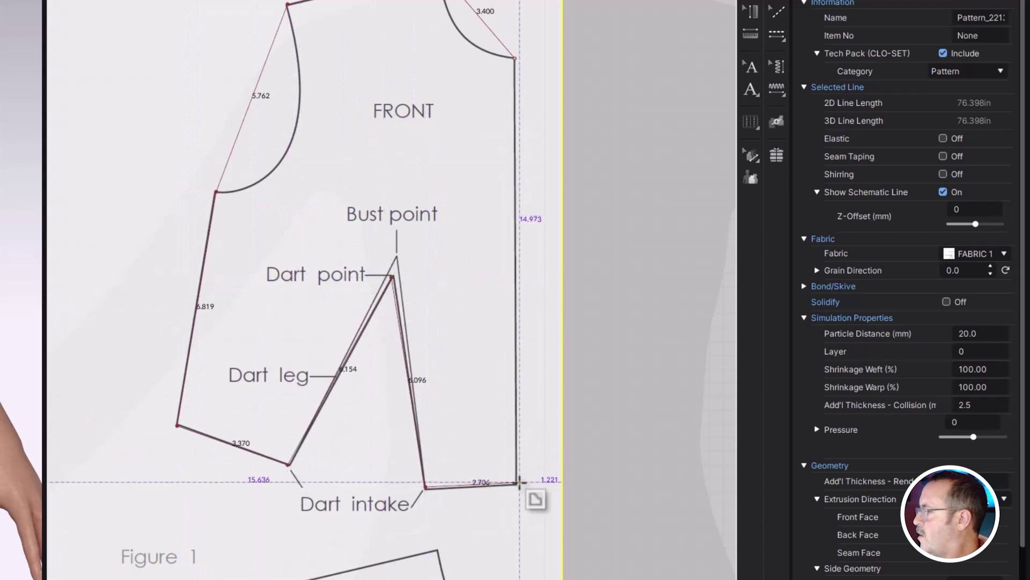
pyautogui.click(515, 485)
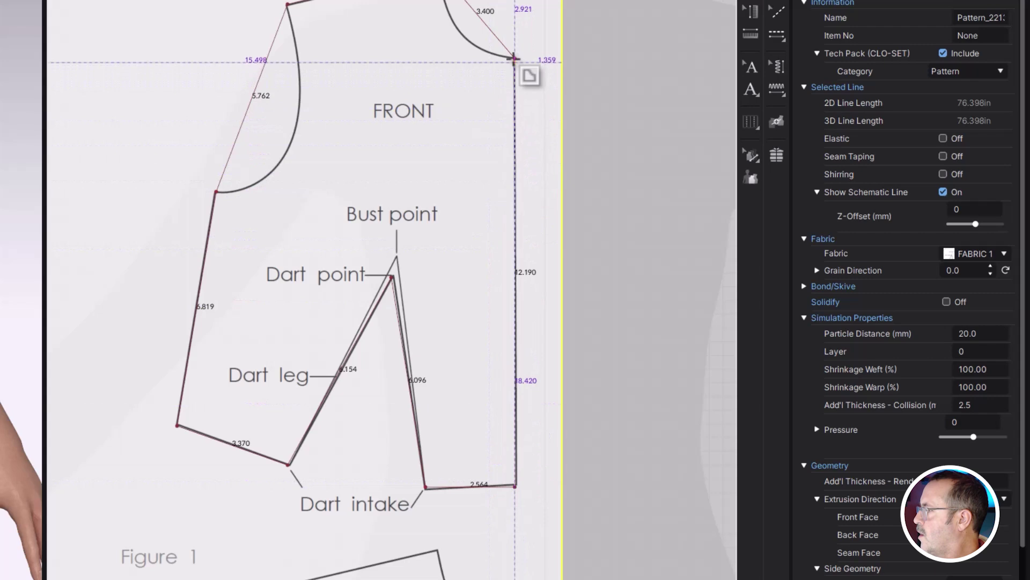
pyautogui.click(515, 56)
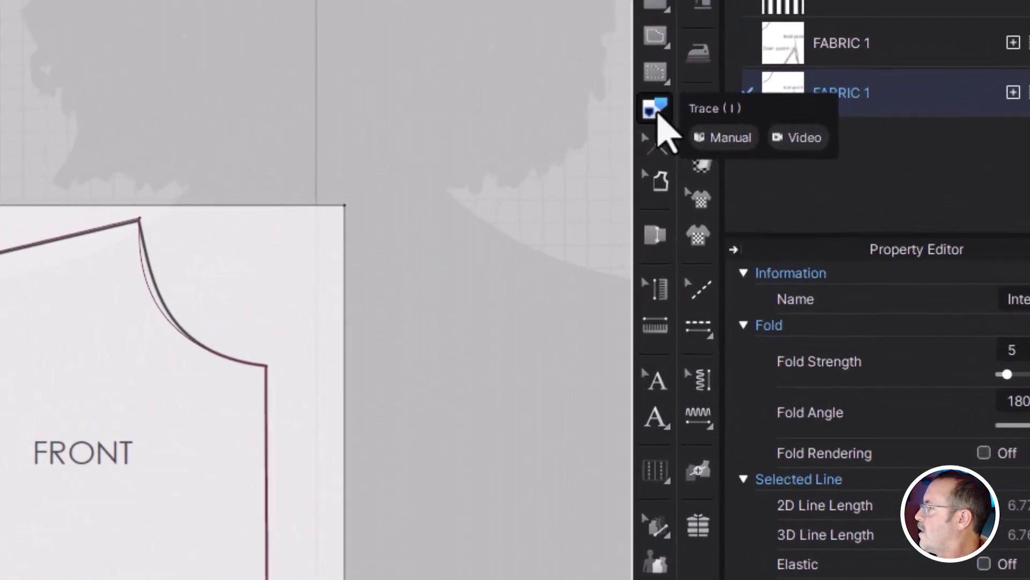
# Select all traced internal lines of the bodice front, trace them as a pattern, and place the new piece beside the rectangle
pyautogui.click(655, 110)
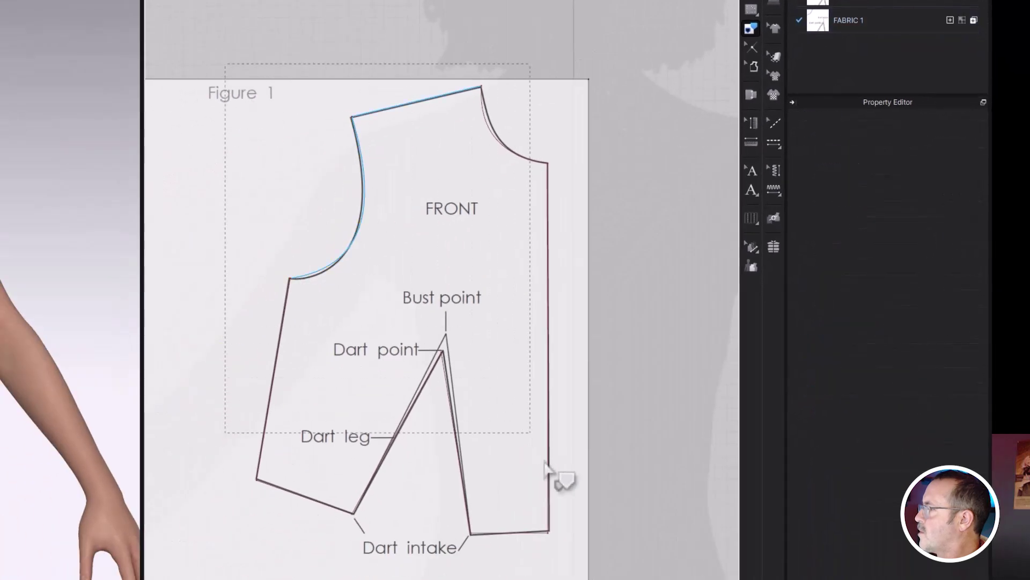
pyautogui.moveTo(544, 463); pyautogui.dragTo(590, 564)
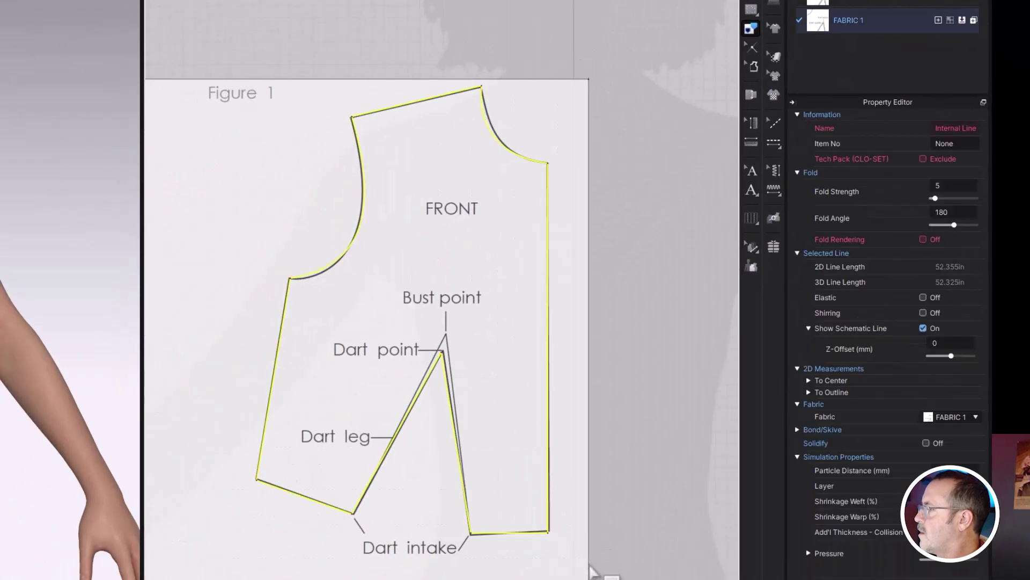
pyautogui.rightClick(455, 428)
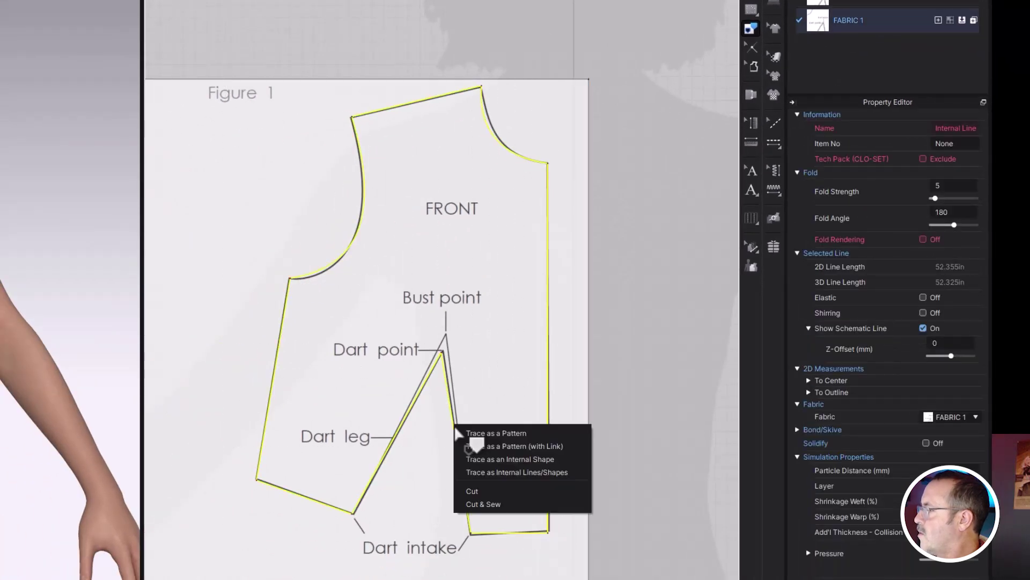
pyautogui.click(473, 434)
pyautogui.moveTo(583, 407); pyautogui.dragTo(419, 386, button='middle')
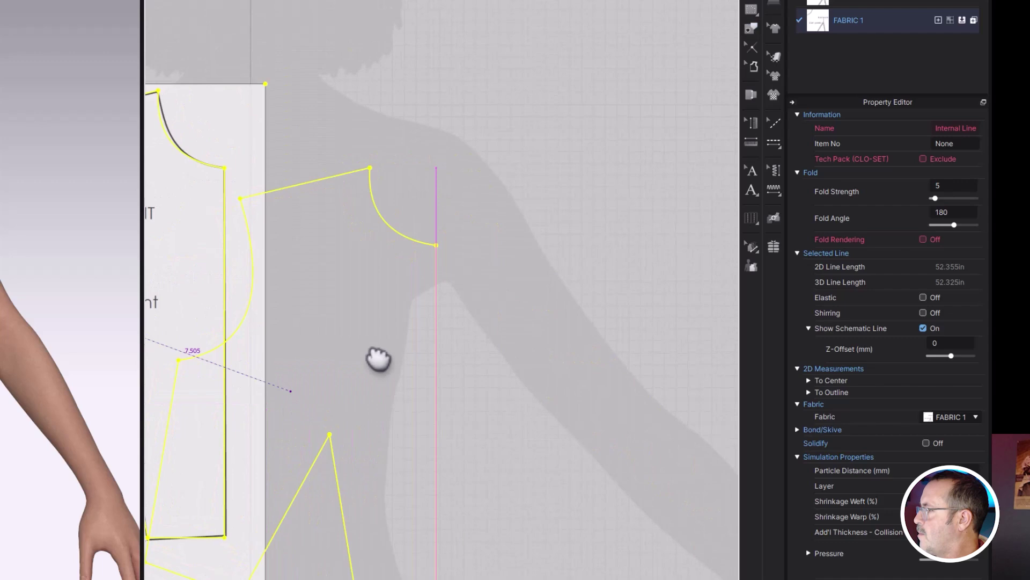
pyautogui.click(486, 324)
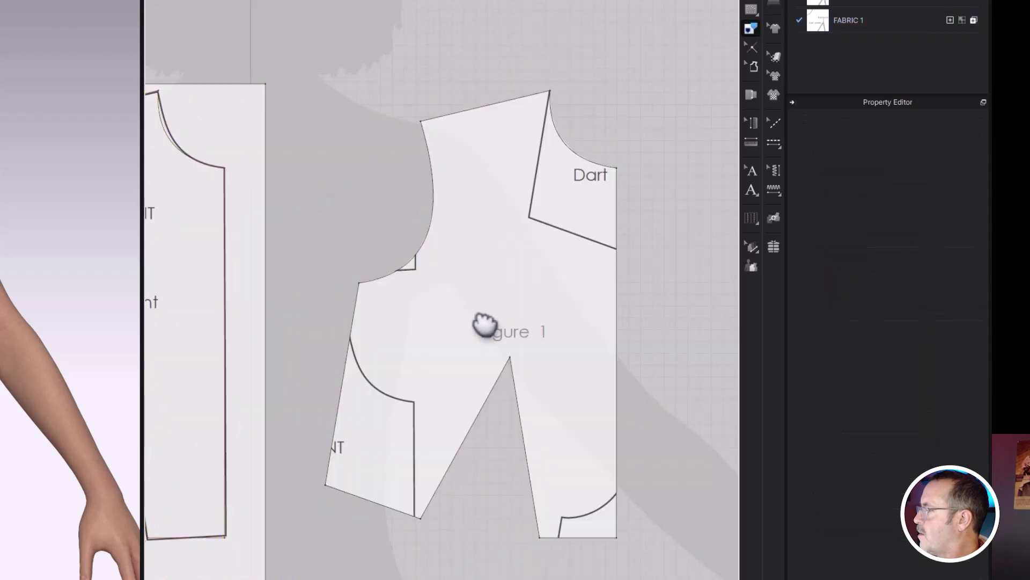
# Remove the base colour map from the FABRIC 1 used by the rectangle and the traced bodice front
pyautogui.click(827, 22)
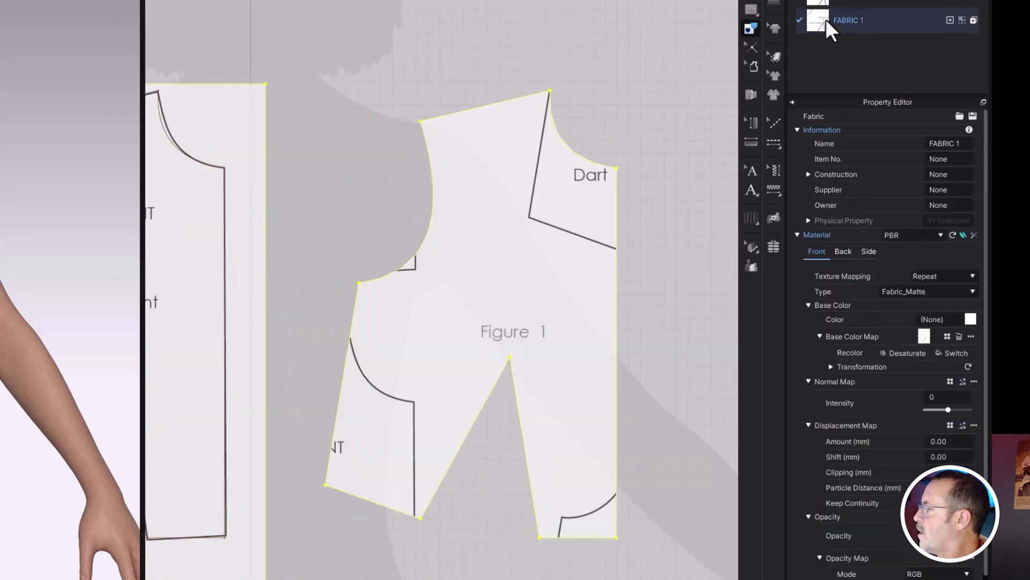
pyautogui.click(959, 337)
pyautogui.scroll(-5, 552, 363)
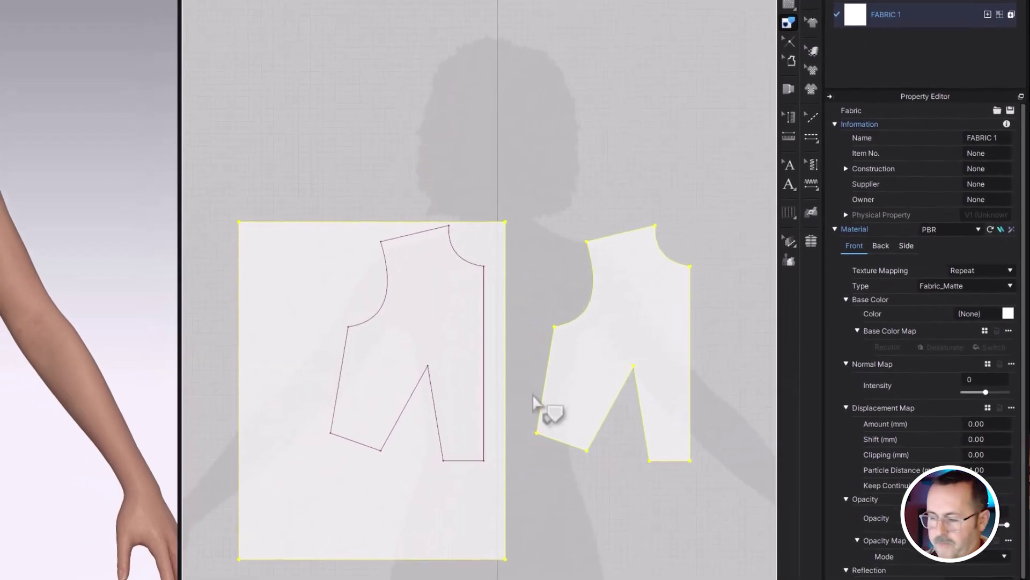
# Delete the internal bodice outline and the rectangular reference pattern
pyautogui.click(383, 395)
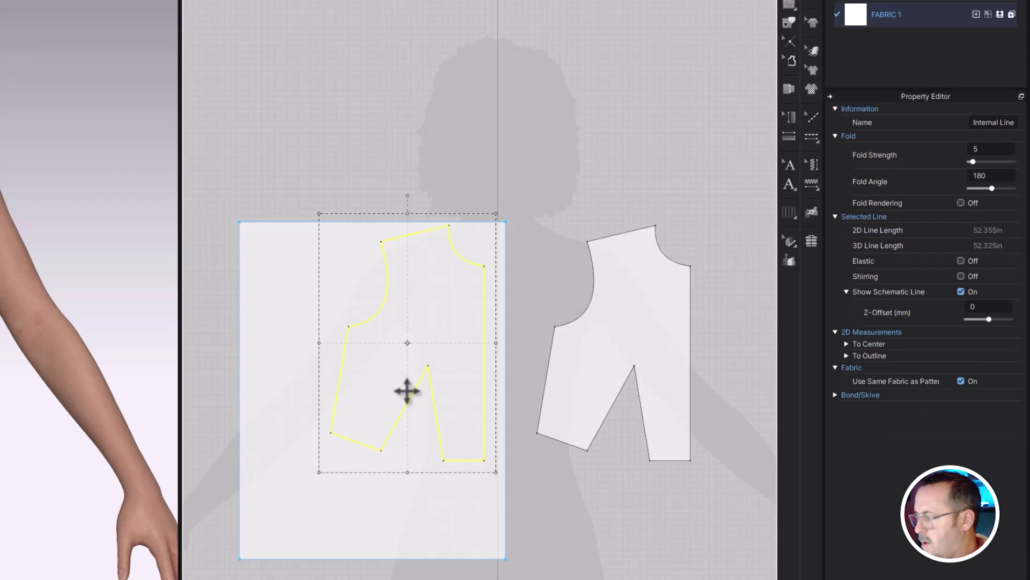
pyautogui.press('Delete')
pyautogui.click(419, 476)
pyautogui.press('Delete')
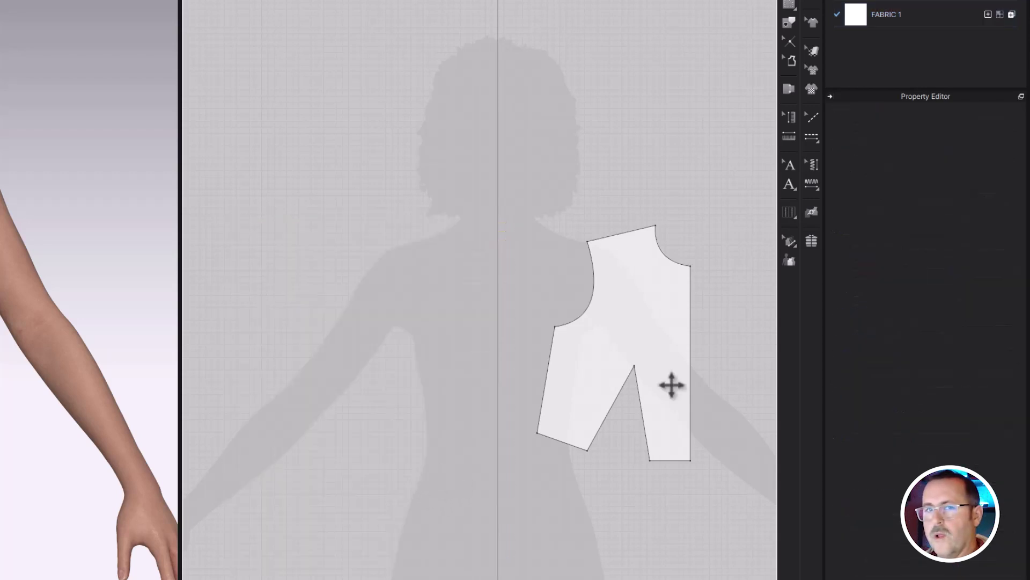
# Move the bodice front so its centre-front edge sits on the avatar's centre line, and unfold that edge with Symmetric Editing (with Sewing)
pyautogui.moveTo(673, 364); pyautogui.dragTo(481, 359)
pyautogui.scroll(2, 481, 359)
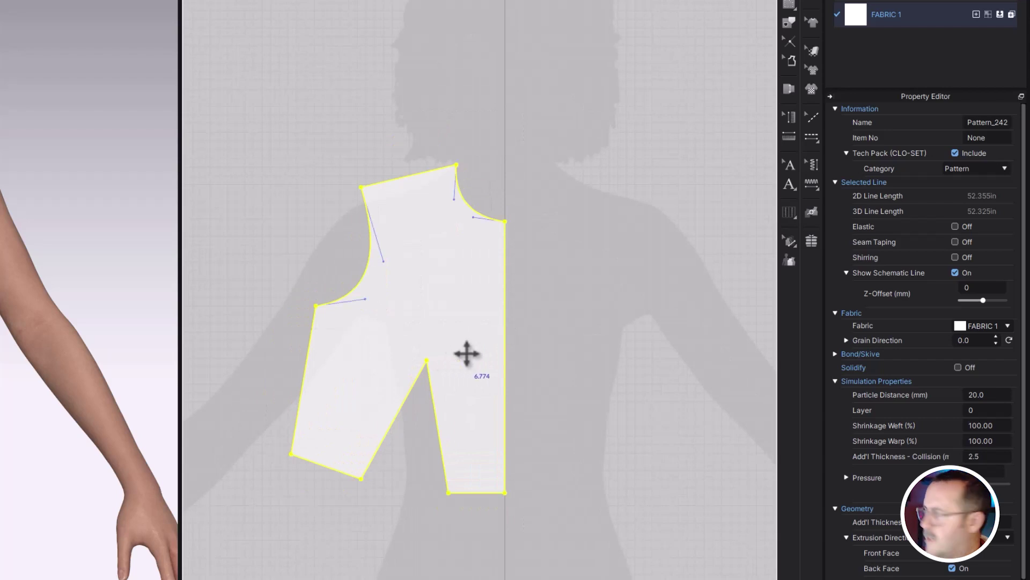
pyautogui.click(508, 367)
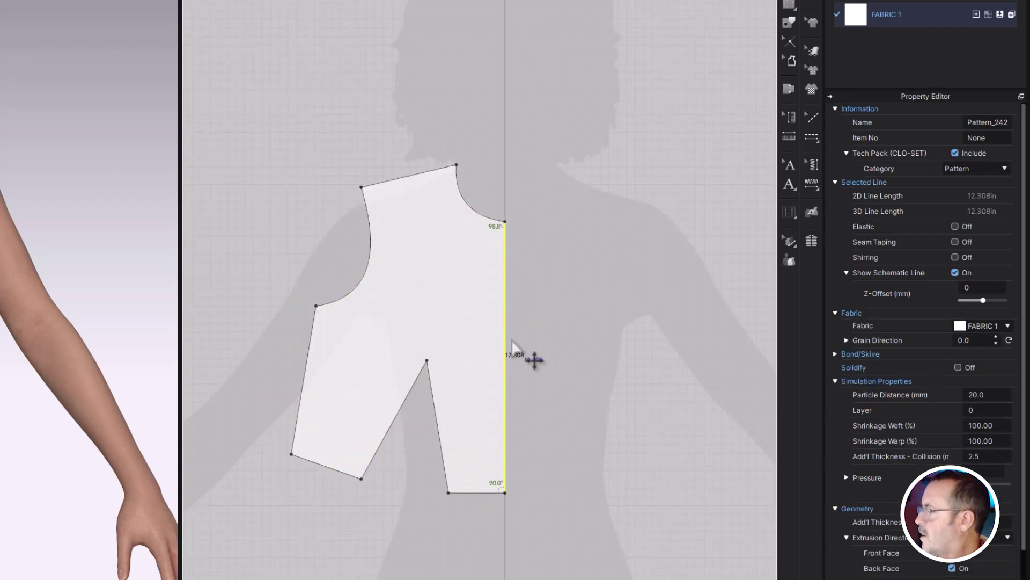
pyautogui.rightClick(506, 359)
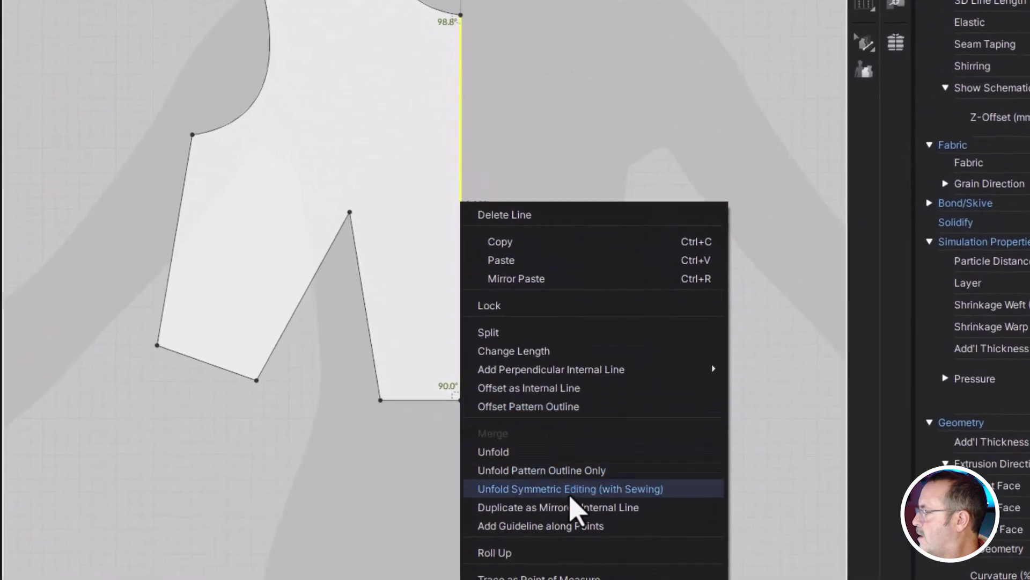
pyautogui.click(575, 494)
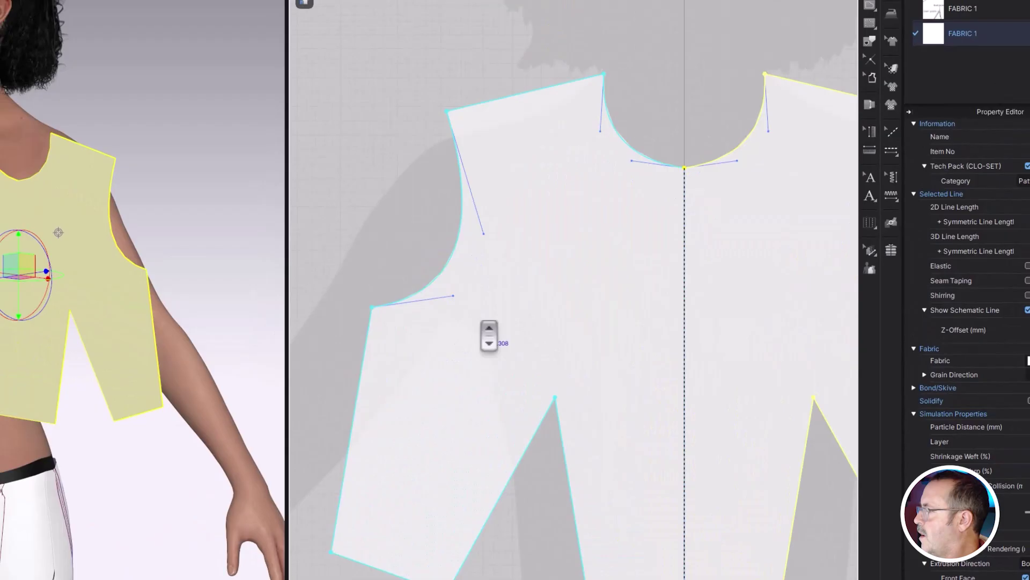
# Shape a dart cap on the bodice front's waist dart, accepting the suggested smoothed hem curve
pyautogui.scroll(-1, 491, 375)
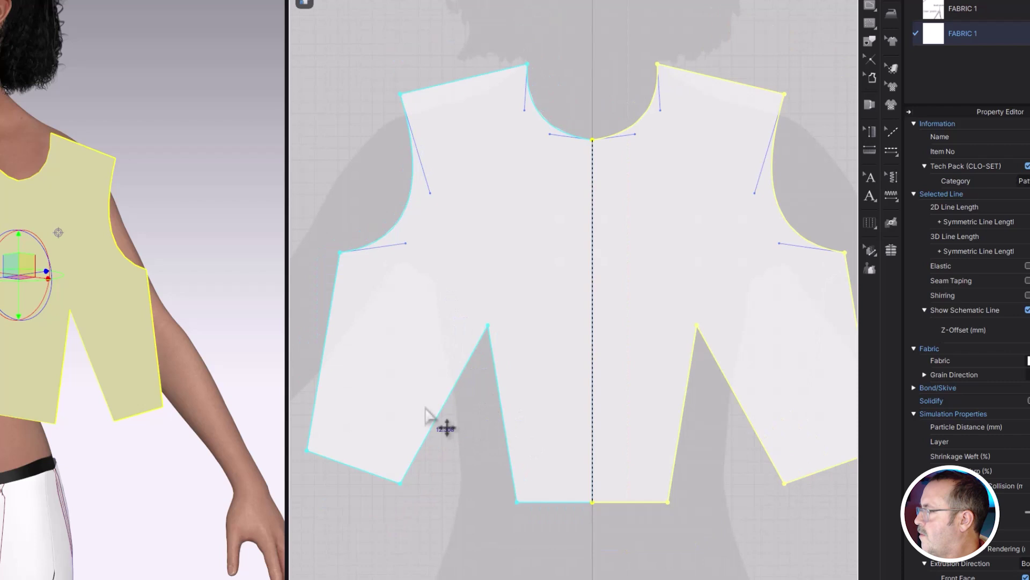
pyautogui.click(444, 423)
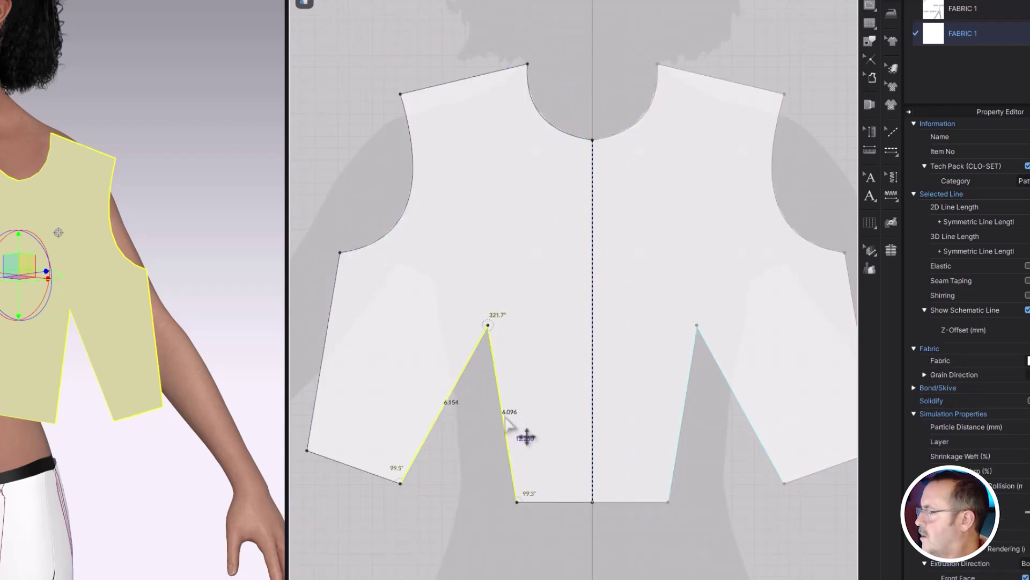
pyautogui.rightClick(506, 420)
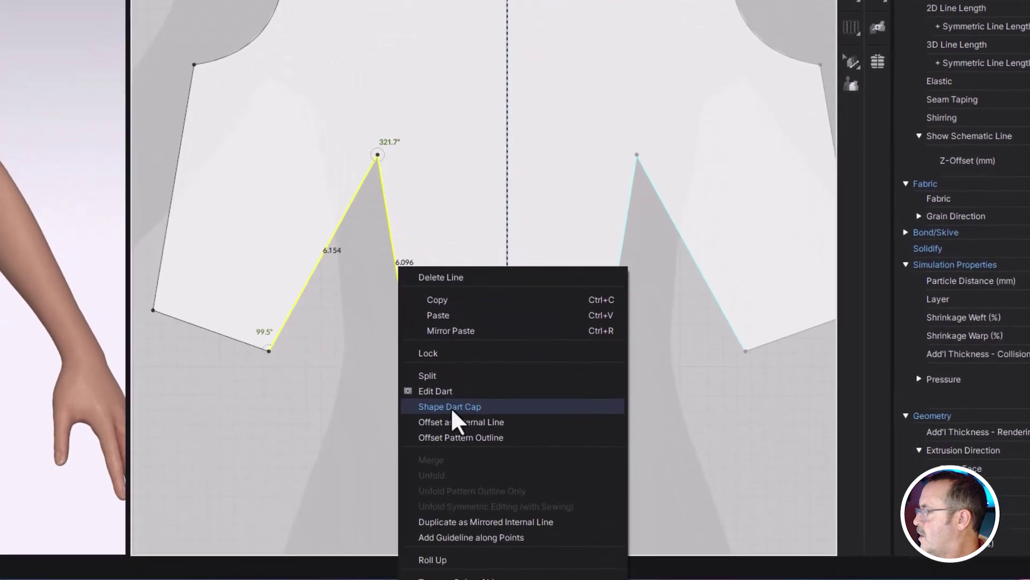
pyautogui.click(450, 407)
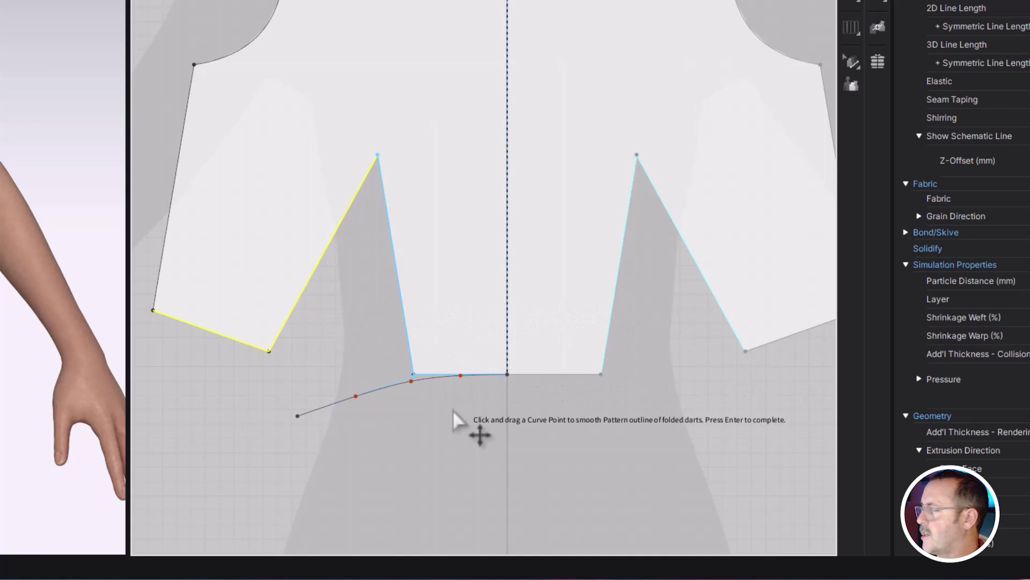
pyautogui.press('Return')
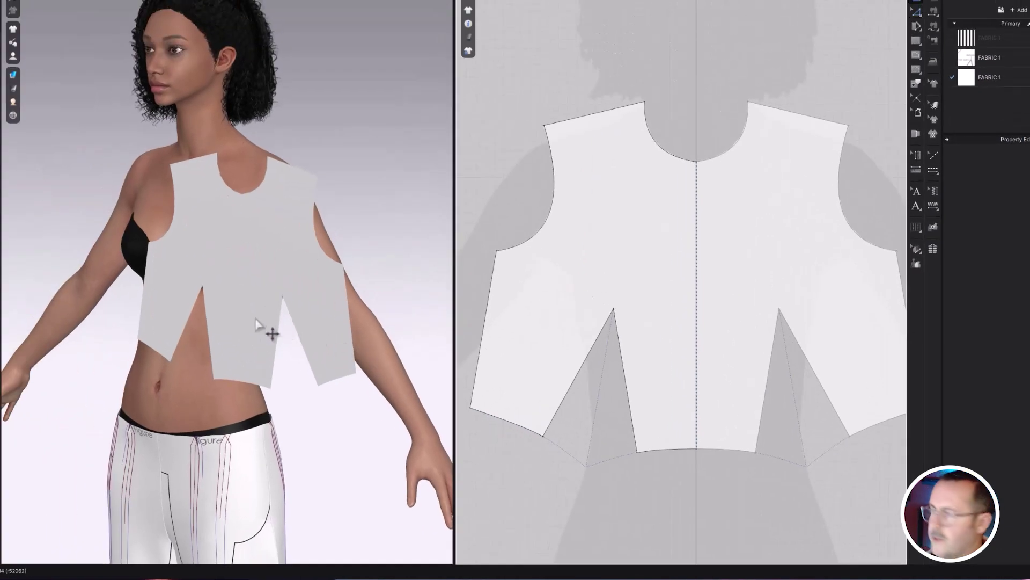
# Reposition the bodice front in 3D so it hangs centred in front of the avatar's chest
pyautogui.click(255, 320)
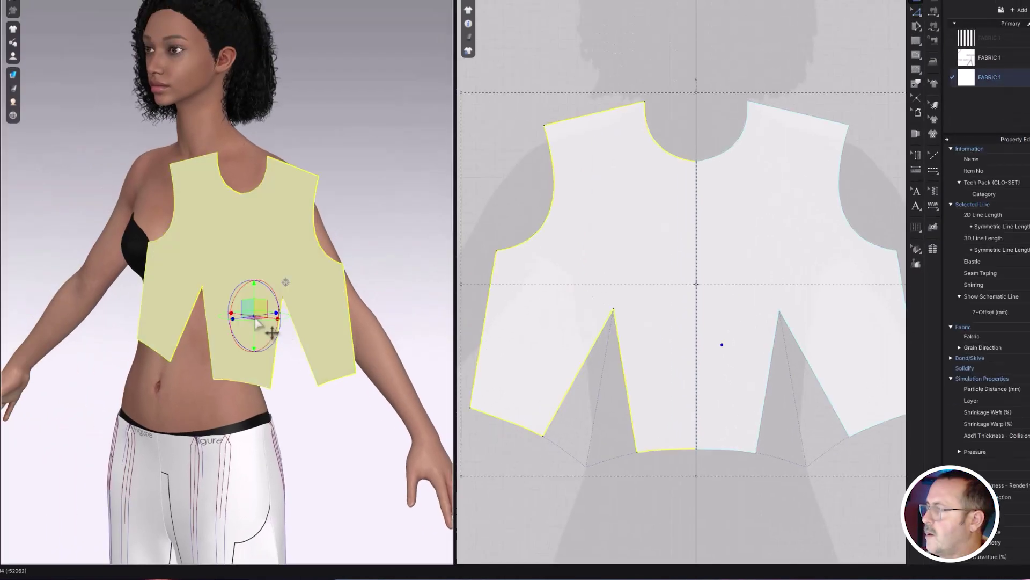
pyautogui.moveTo(234, 341); pyautogui.dragTo(316, 369, button='right')
pyautogui.moveTo(286, 320); pyautogui.dragTo(102, 328)
pyautogui.moveTo(202, 386); pyautogui.dragTo(165, 289, button='right')
pyautogui.moveTo(169, 234); pyautogui.dragTo(219, 228)
pyautogui.moveTo(306, 303); pyautogui.dragTo(370, 275, button='right')
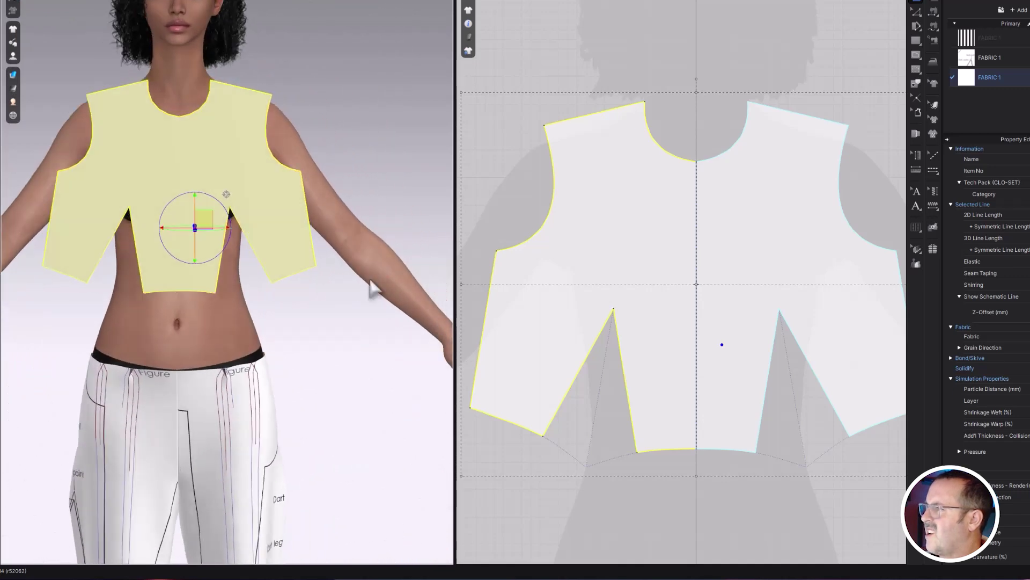
# Enlarge the 2D bodice front slightly in width and height, then place it beside the avatar silhouette's torso
pyautogui.scroll(-5, 682, 384)
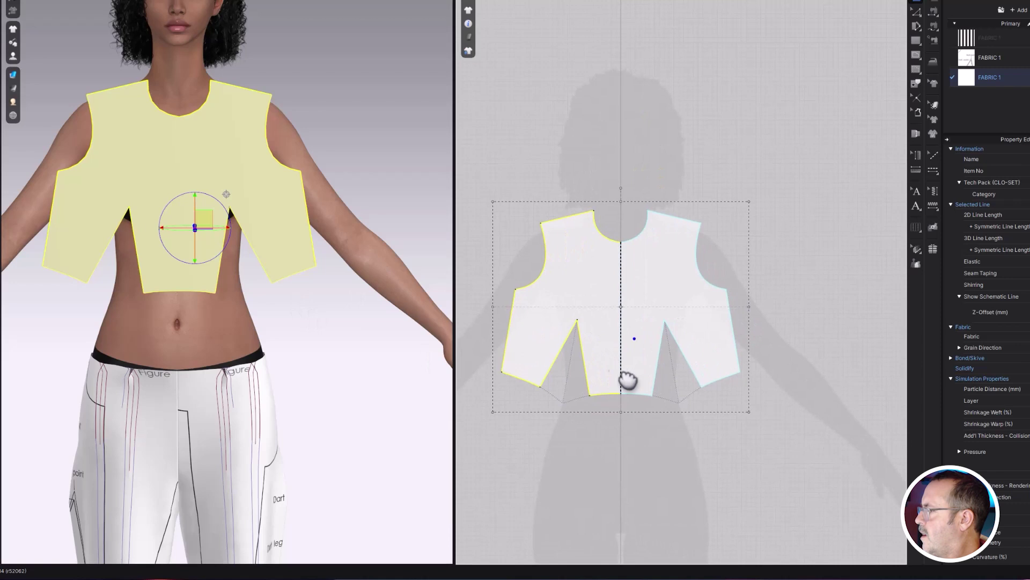
pyautogui.moveTo(747, 411); pyautogui.dragTo(776, 433)
pyautogui.moveTo(712, 361)
pyautogui.mouseDown()
pyautogui.moveTo(715, 352)
pyautogui.moveTo(706, 357)
pyautogui.mouseUp()
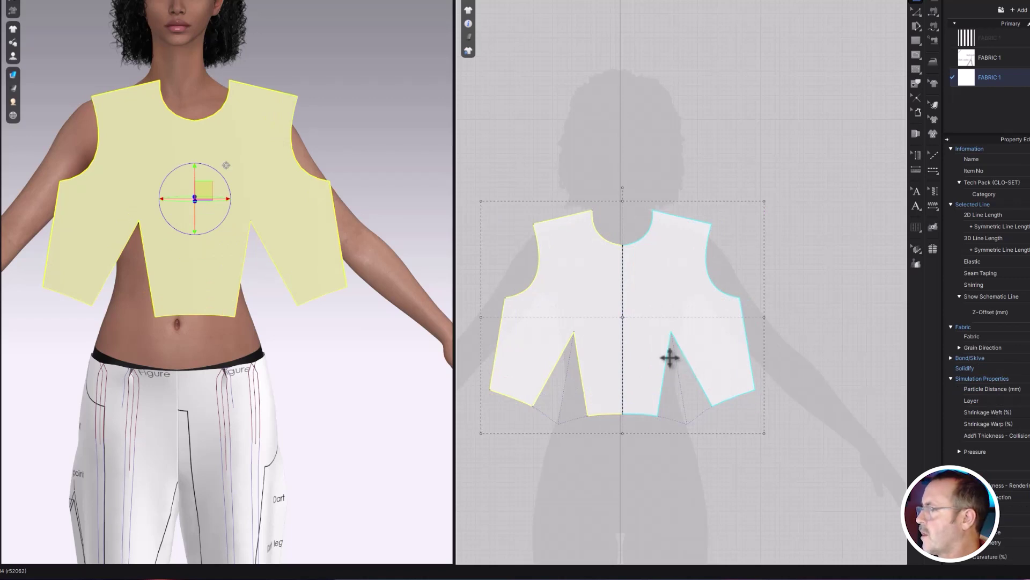
pyautogui.moveTo(640, 354); pyautogui.dragTo(805, 361)
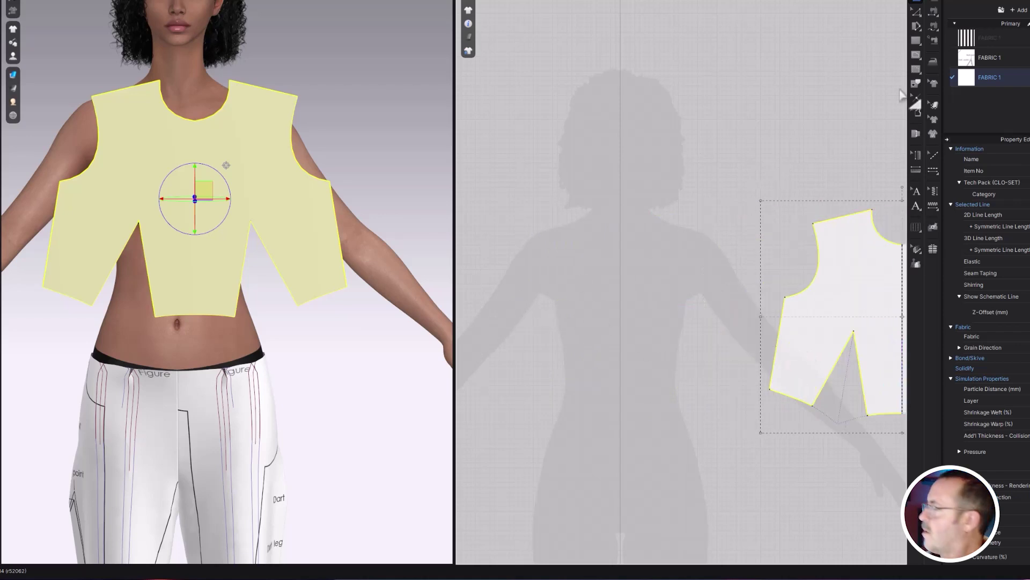
# Draw half of the back bodice as a polygon against the centre line, about 15.1 in by 8.5 in, and curve its neckline and armhole inward
pyautogui.click(919, 54)
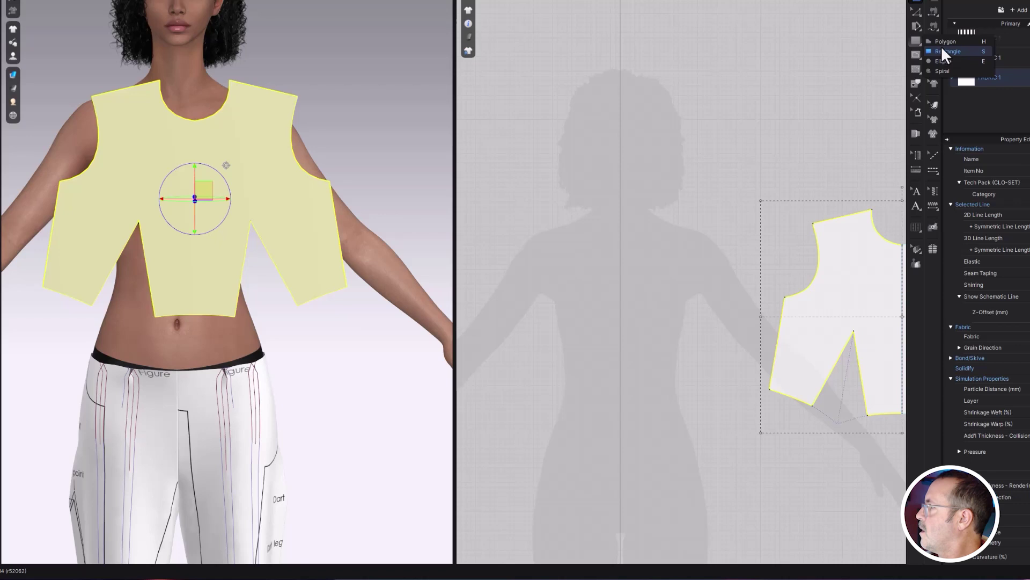
pyautogui.click(946, 41)
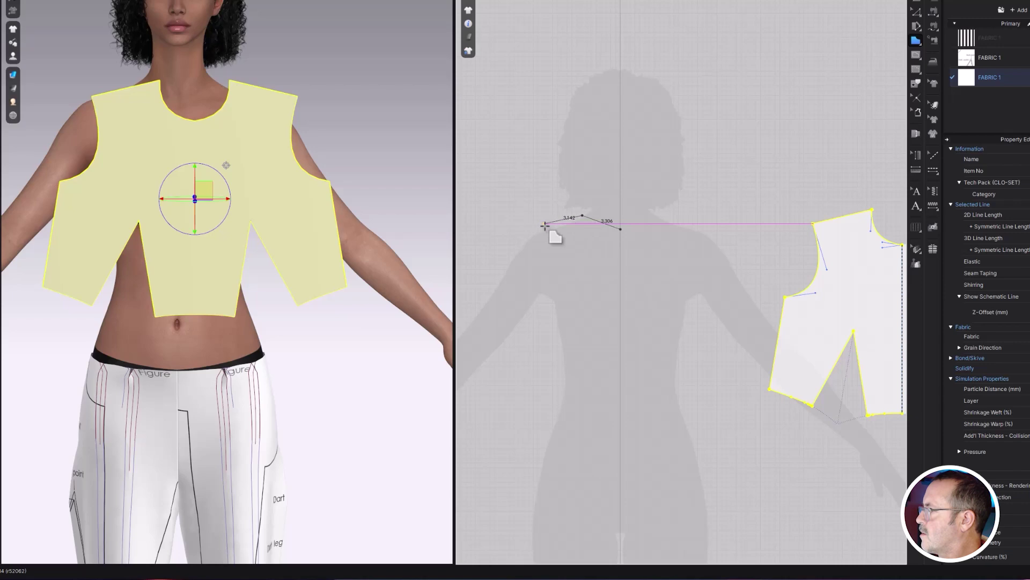
pyautogui.click(545, 226)
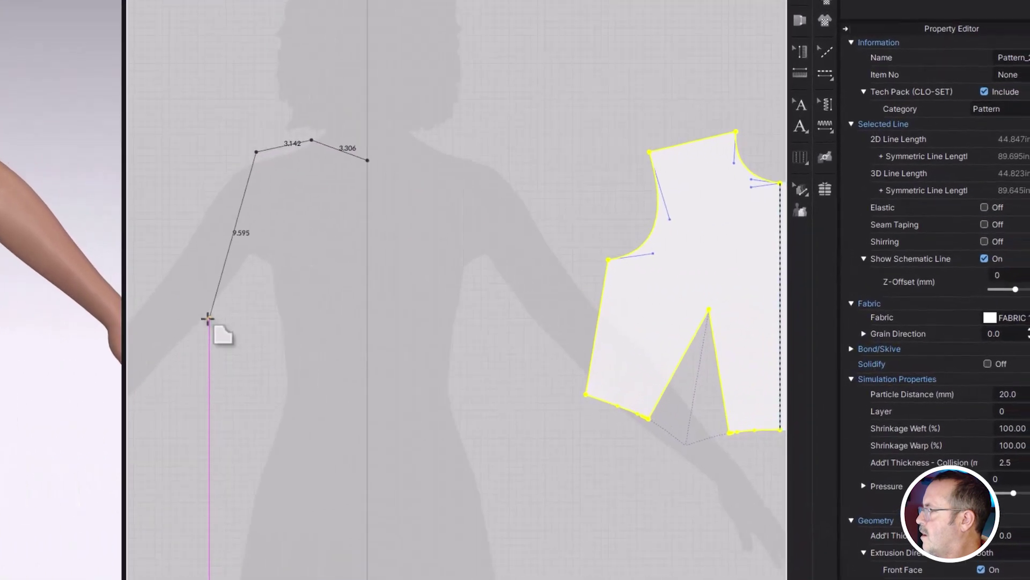
pyautogui.click(209, 318)
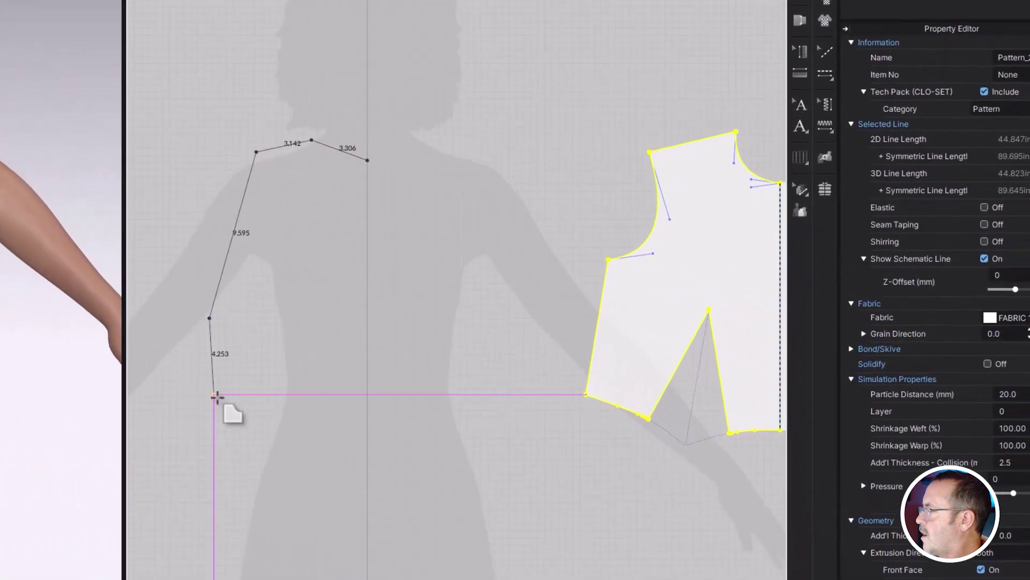
pyautogui.click(216, 431)
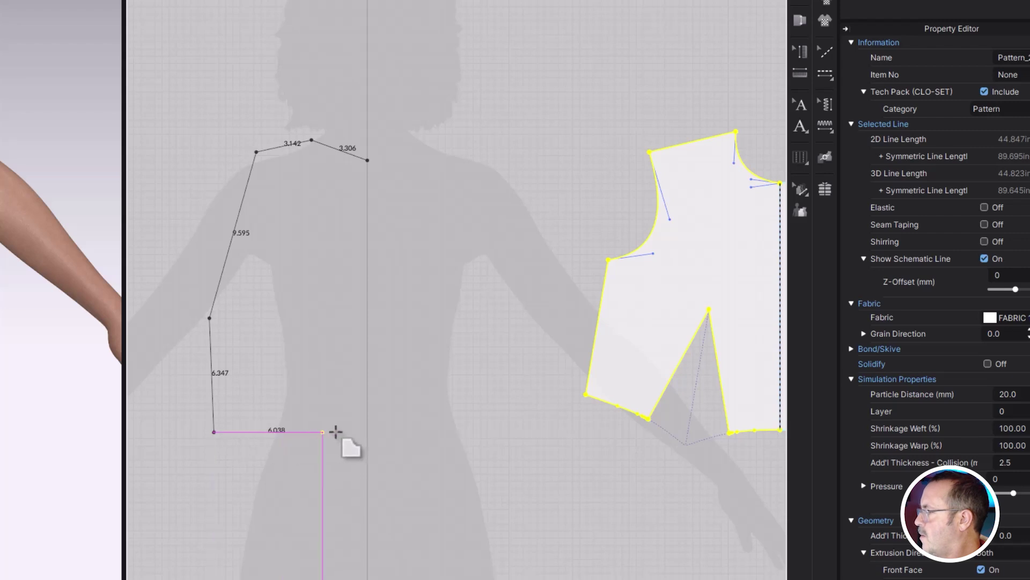
pyautogui.click(367, 431)
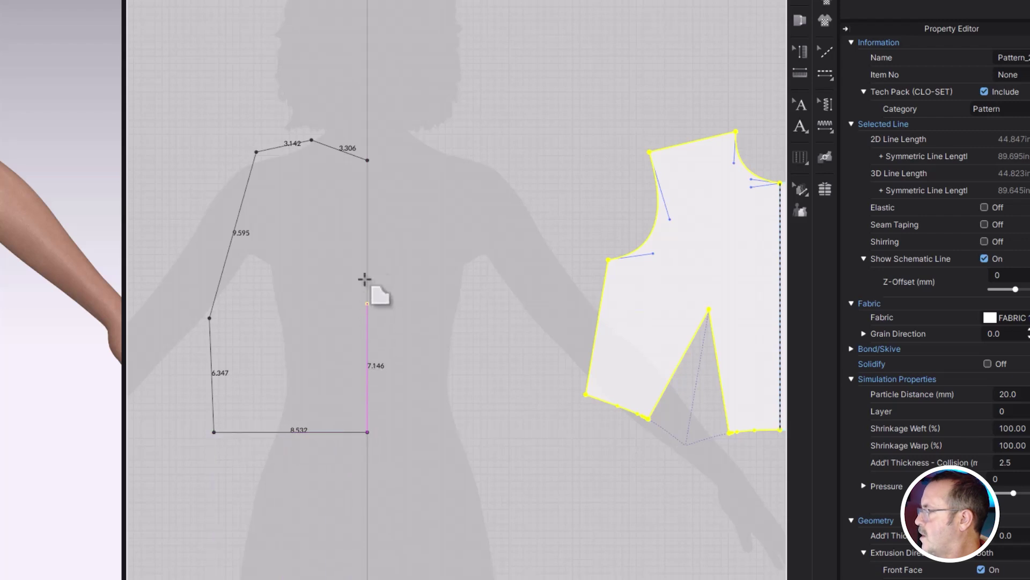
pyautogui.click(367, 160)
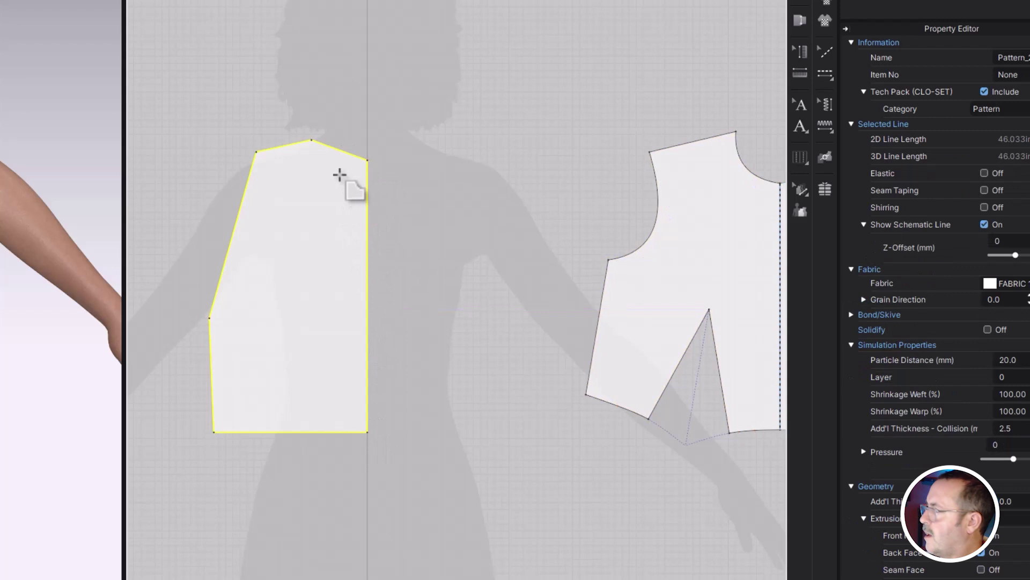
pyautogui.moveTo(348, 156); pyautogui.dragTo(340, 161)
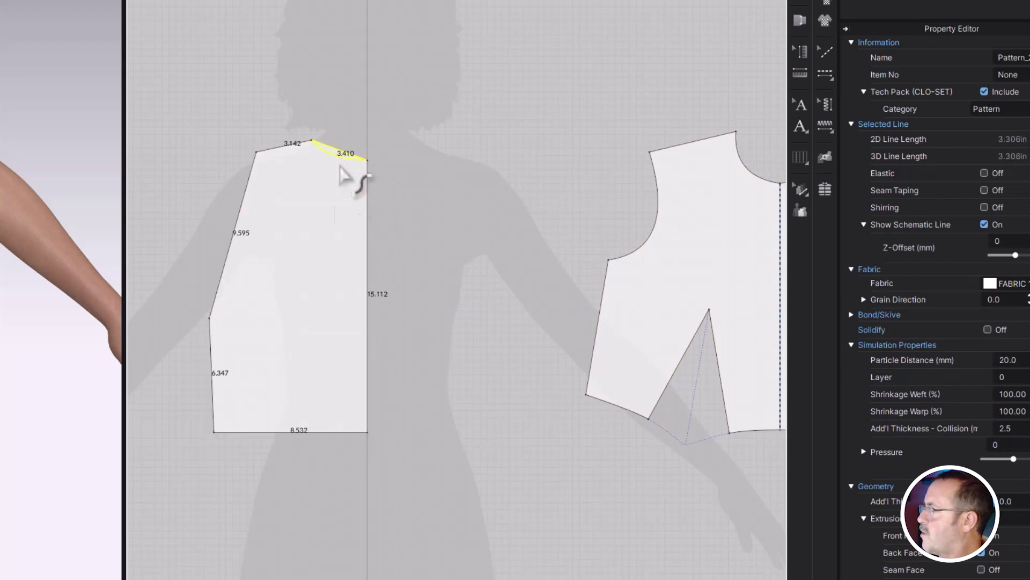
pyautogui.moveTo(240, 248); pyautogui.dragTo(264, 256)
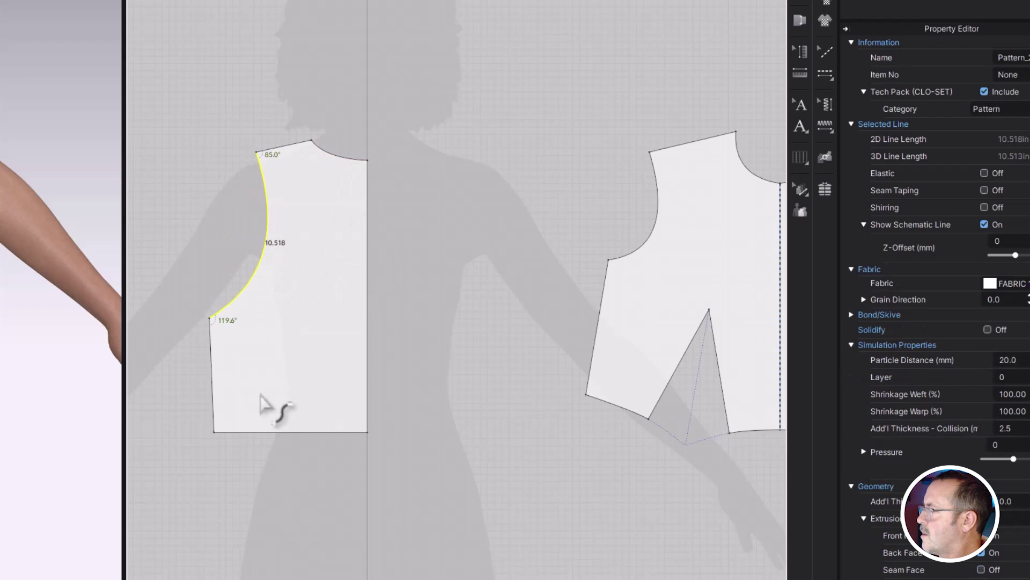
# Move the back bodice's side seam inward to a hem width of about 7.3 in, and lower its outer shoulder point about 0.3 in
pyautogui.moveTo(366, 442); pyautogui.dragTo(333, 440, button='middle')
pyautogui.press('z')
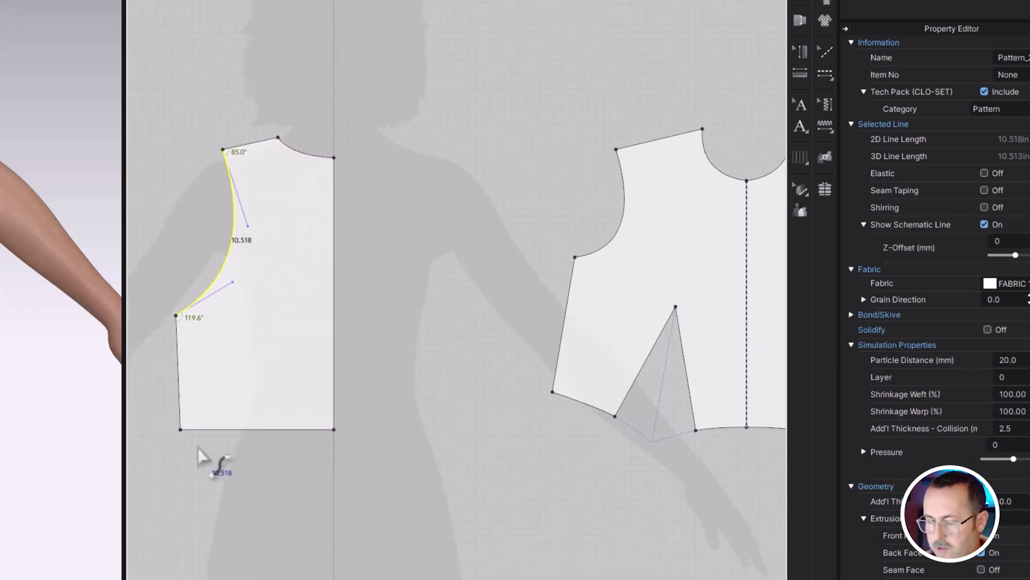
pyautogui.doubleClick(181, 430)
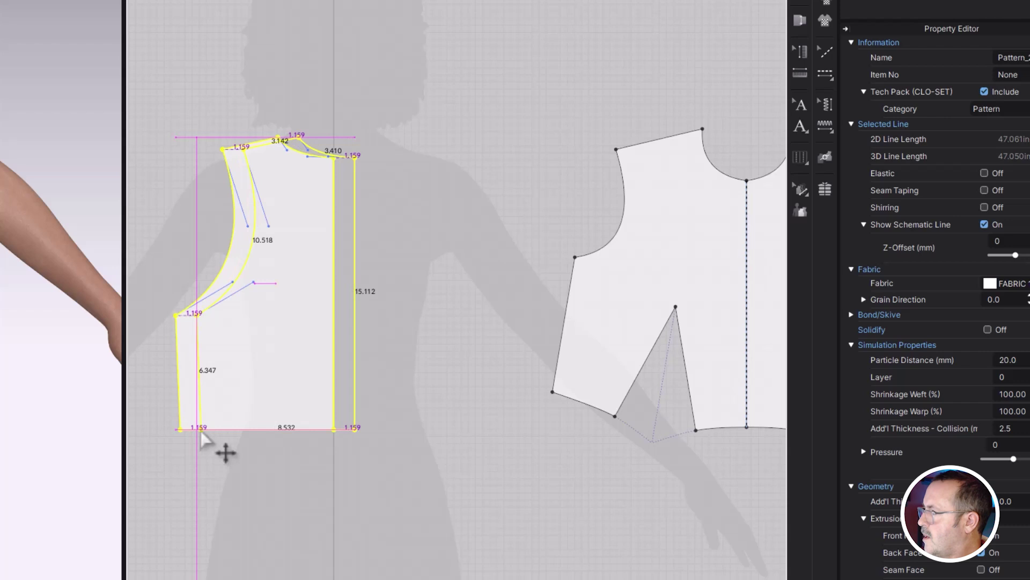
pyautogui.moveTo(185, 430); pyautogui.dragTo(182, 430)
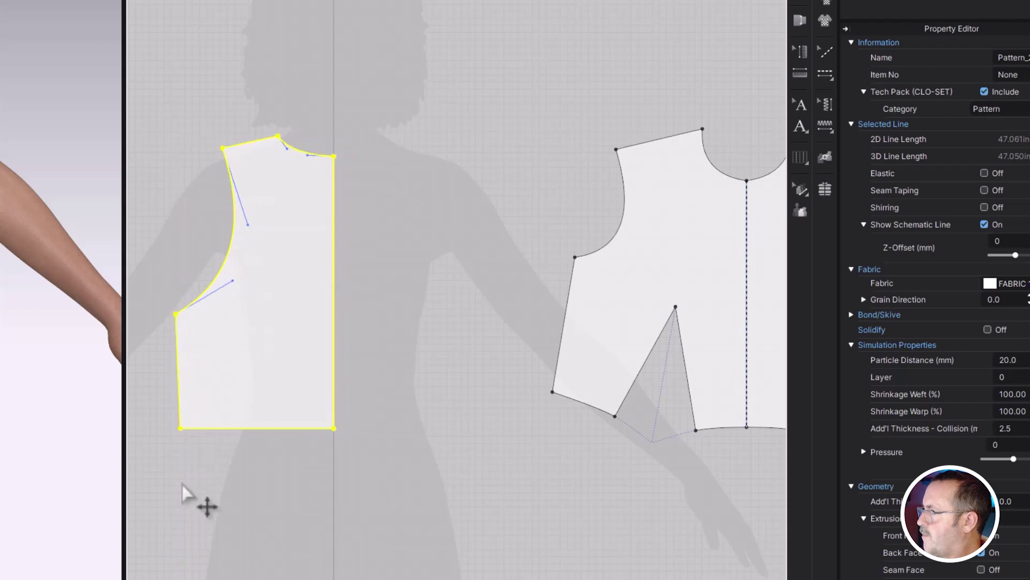
pyautogui.click(183, 485)
pyautogui.moveTo(149, 287); pyautogui.dragTo(209, 446)
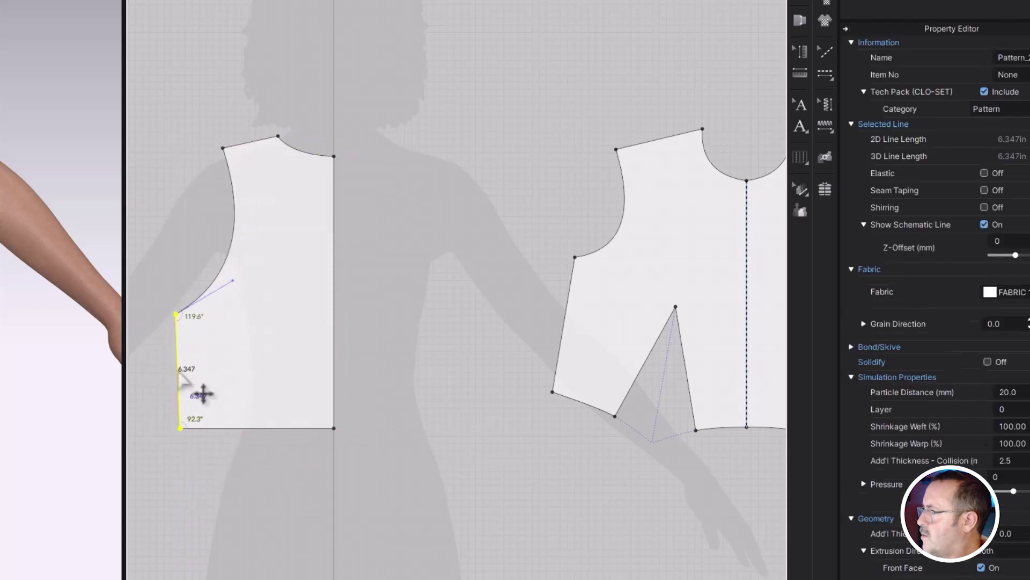
pyautogui.moveTo(179, 371); pyautogui.dragTo(201, 370)
pyautogui.click(209, 490)
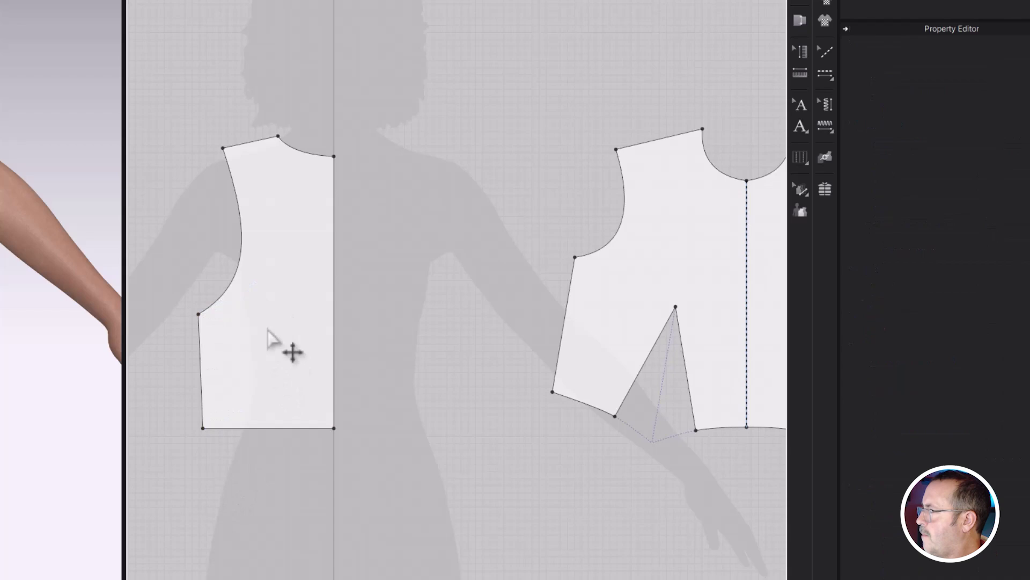
pyautogui.moveTo(223, 149); pyautogui.dragTo(223, 155)
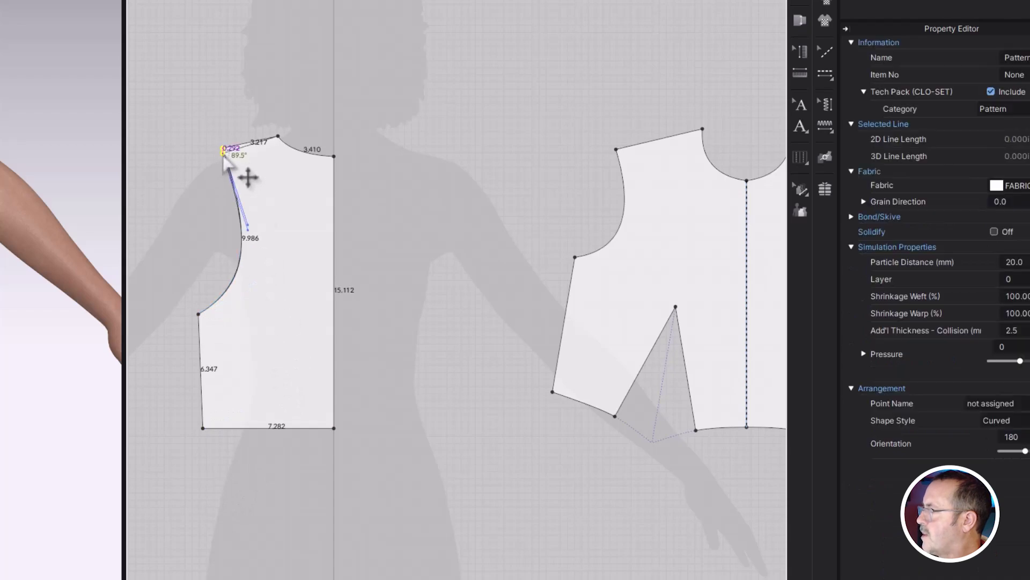
# Change the back bodice's shoulder line length to 4.191 in with the direction set to End
pyautogui.click(658, 141)
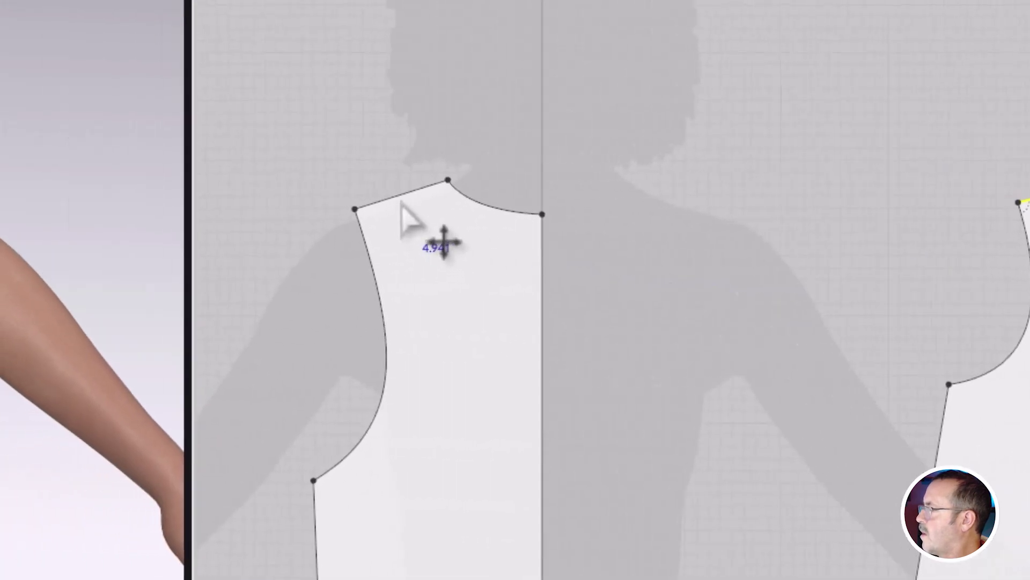
pyautogui.click(402, 197)
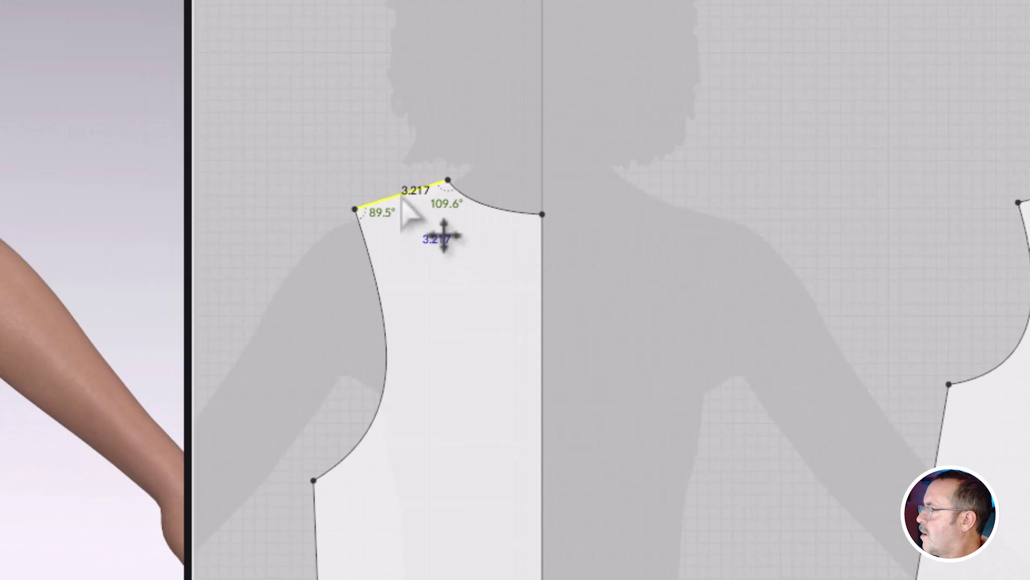
pyautogui.rightClick(402, 199)
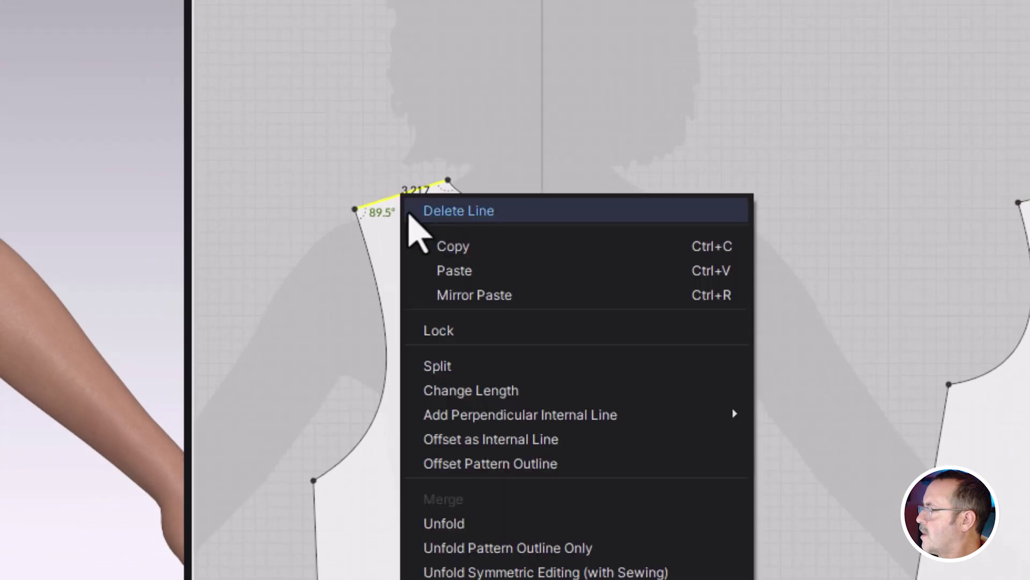
pyautogui.click(465, 390)
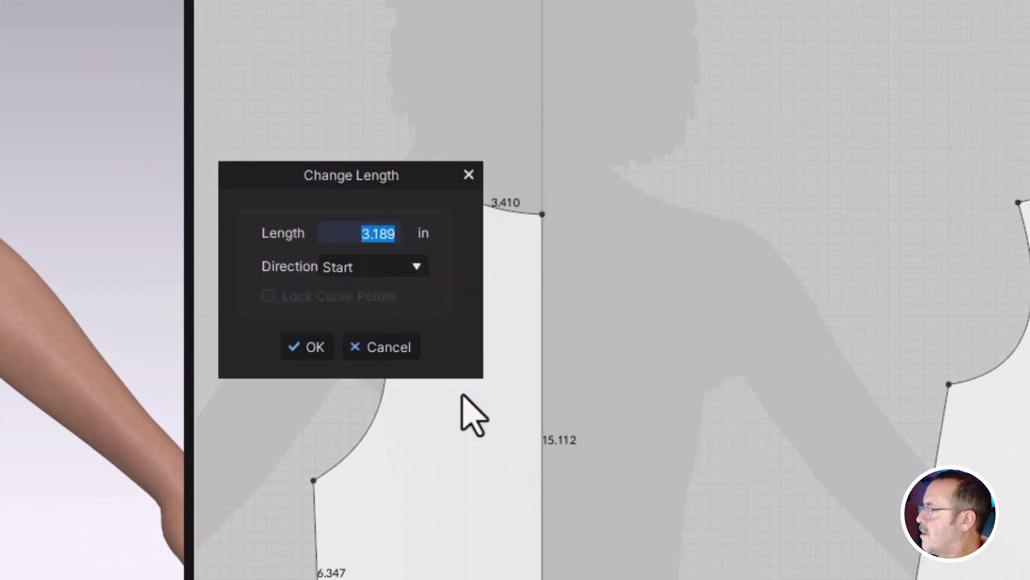
pyautogui.write('4')
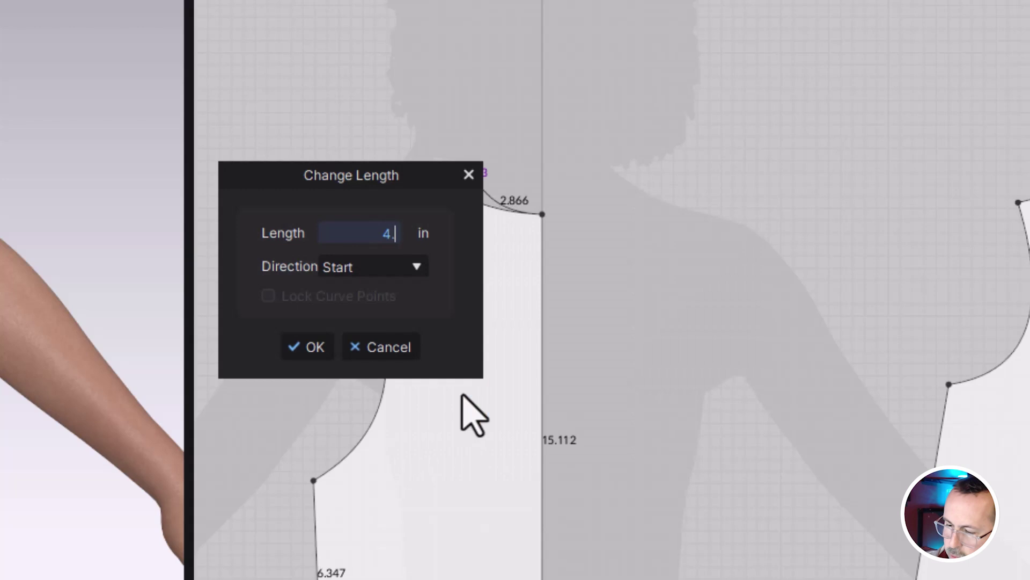
pyautogui.press('Return')
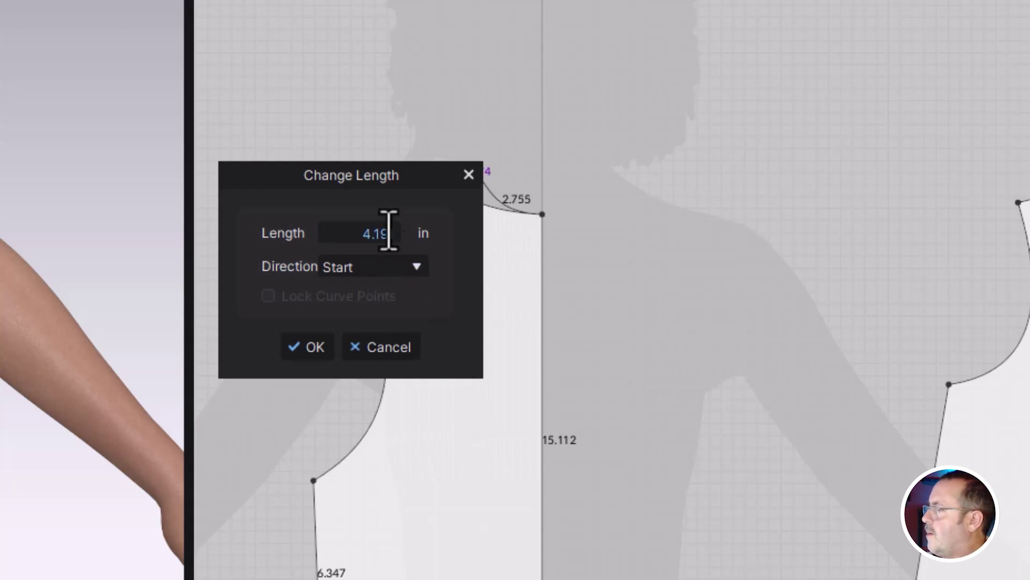
pyautogui.moveTo(402, 184); pyautogui.dragTo(799, 0)
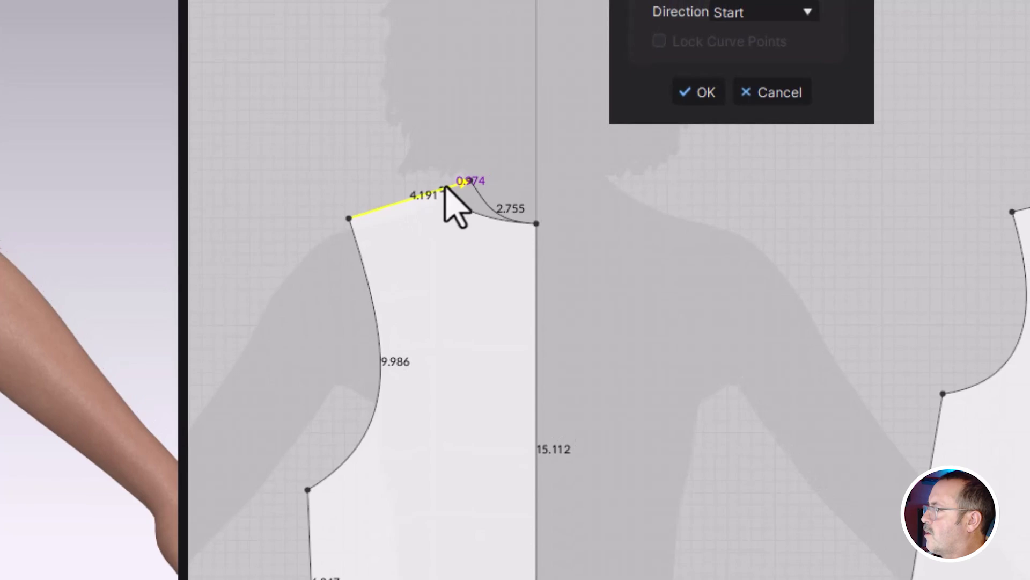
pyautogui.click(738, 118)
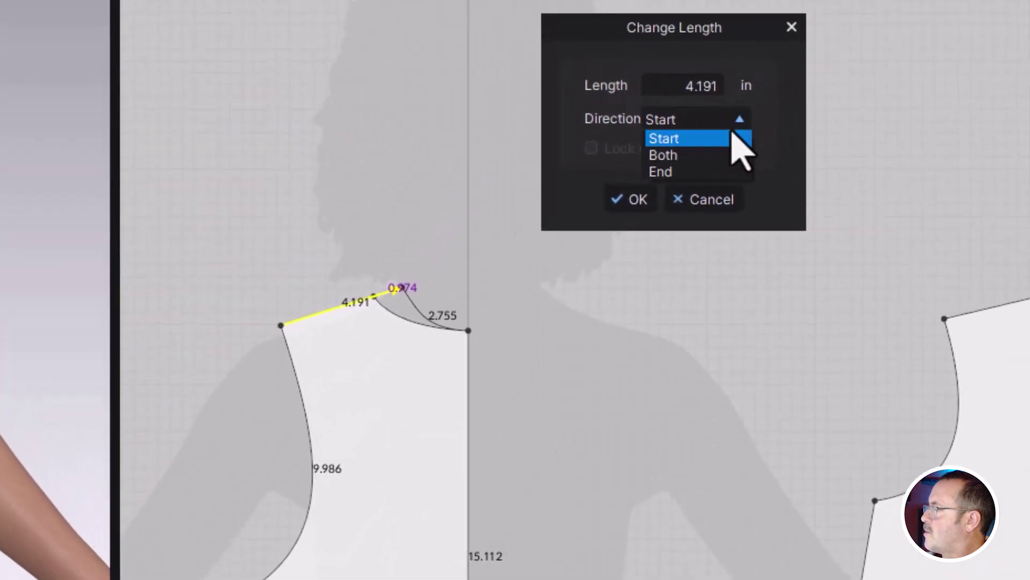
pyautogui.click(720, 171)
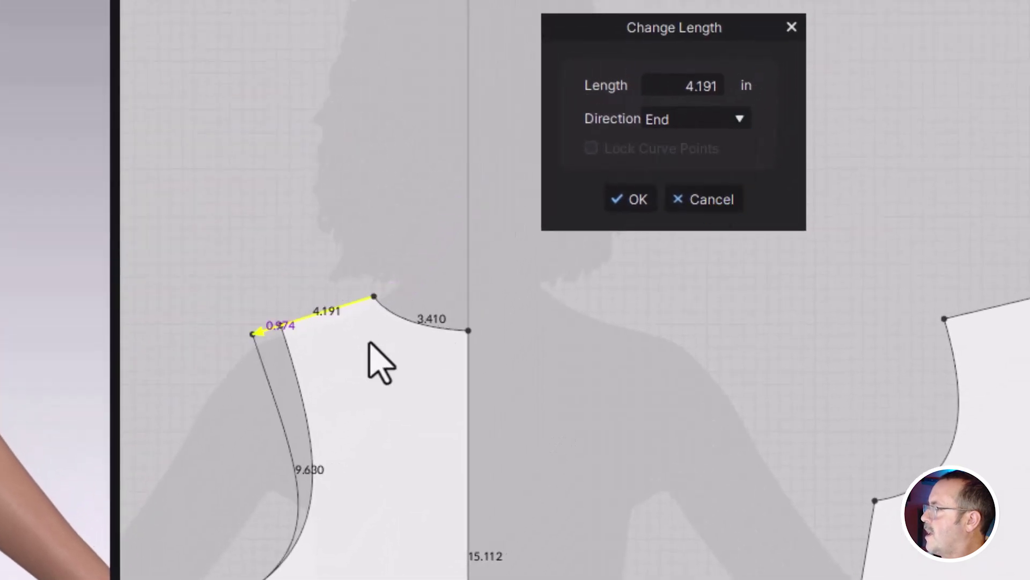
pyautogui.click(636, 206)
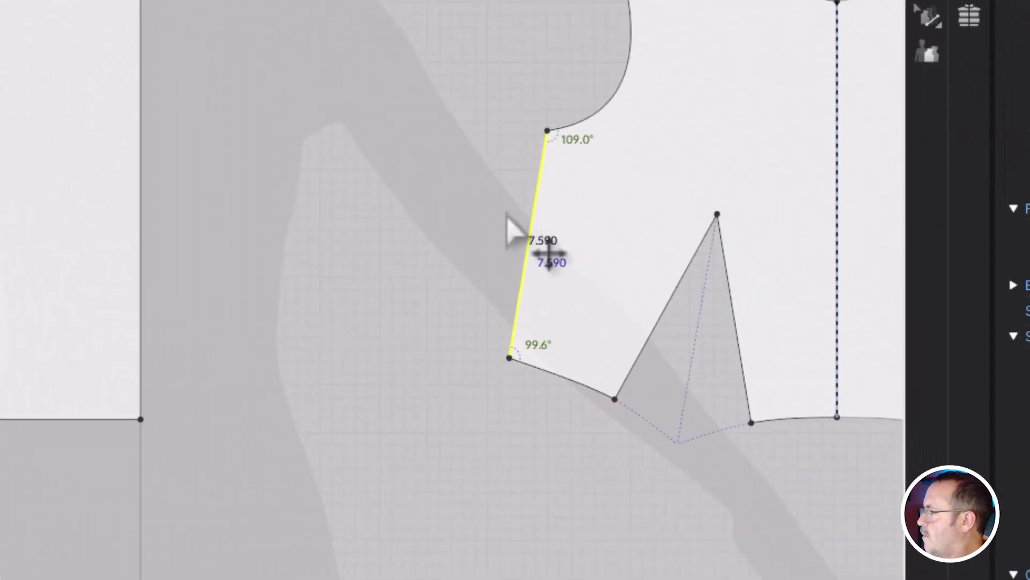
# Change the back bodice's side seam length to 7.590 in with the direction set to End, matching the front's side seam
pyautogui.click(549, 253)
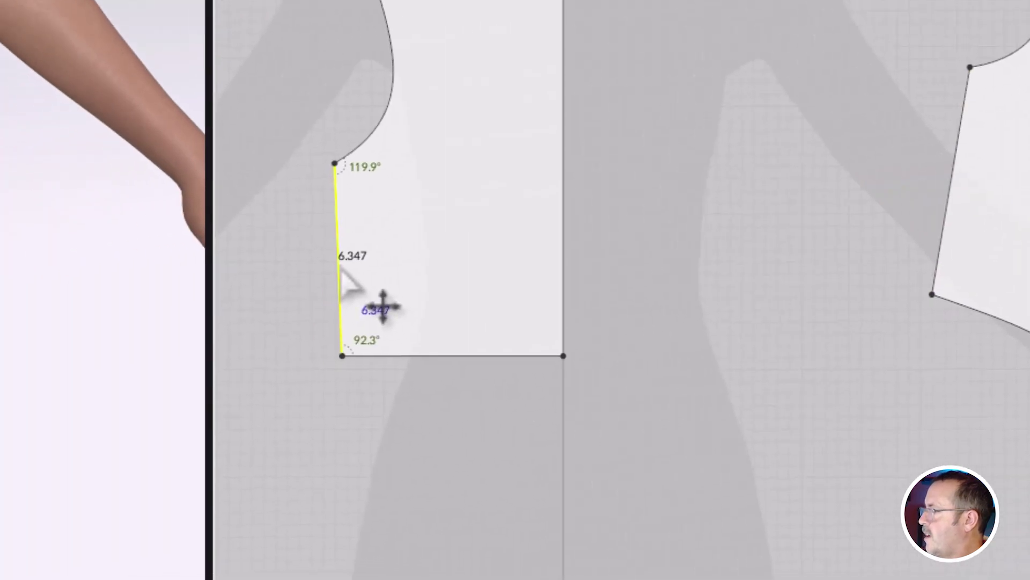
pyautogui.rightClick(343, 277)
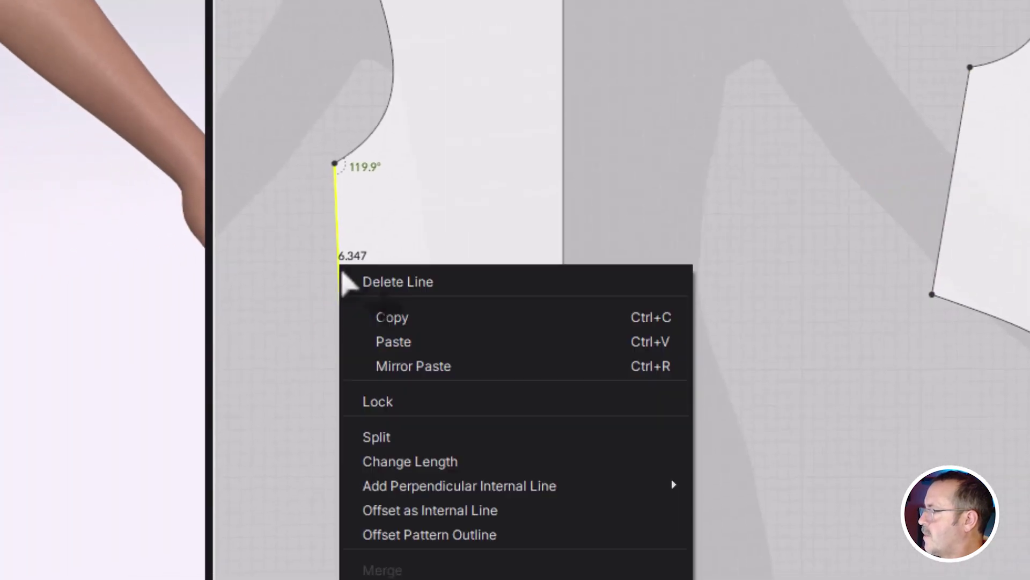
pyautogui.click(438, 462)
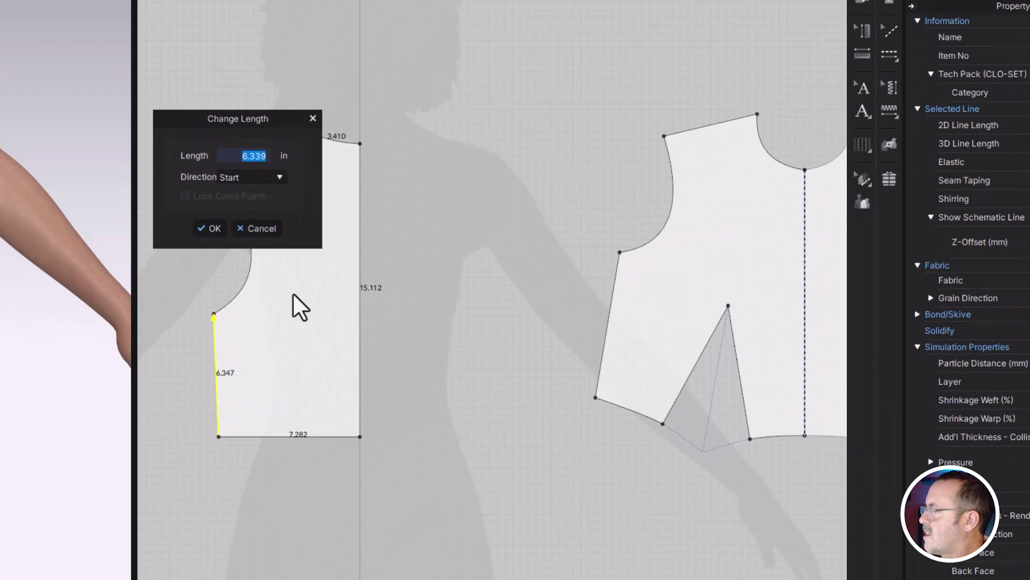
pyautogui.write('7')
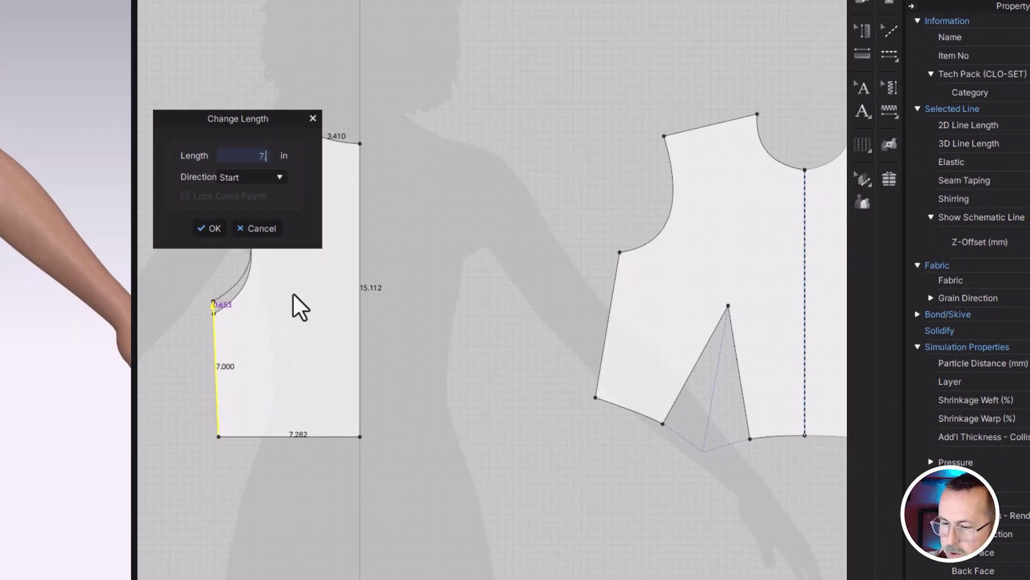
pyautogui.write('.590')
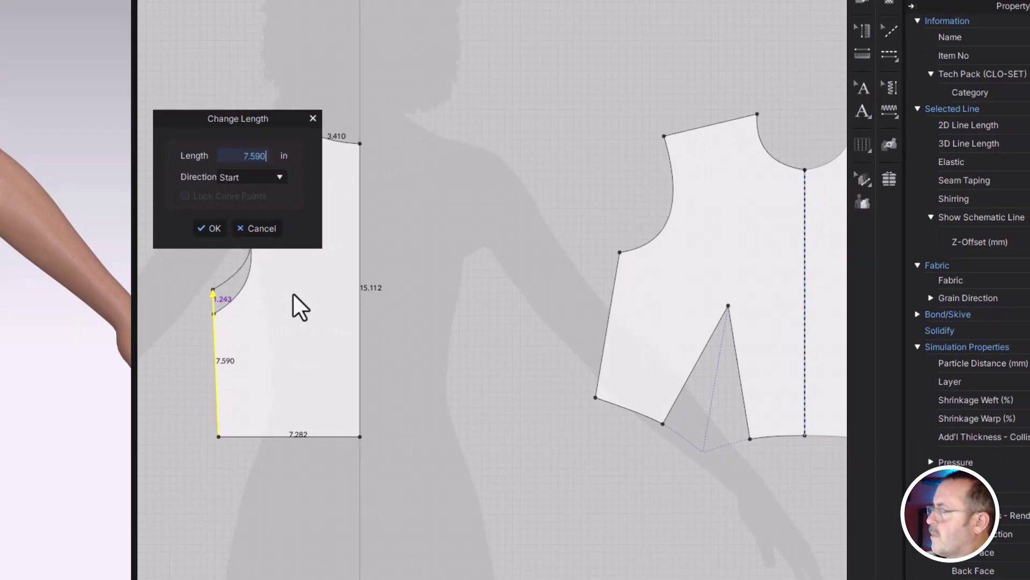
pyautogui.click(280, 177)
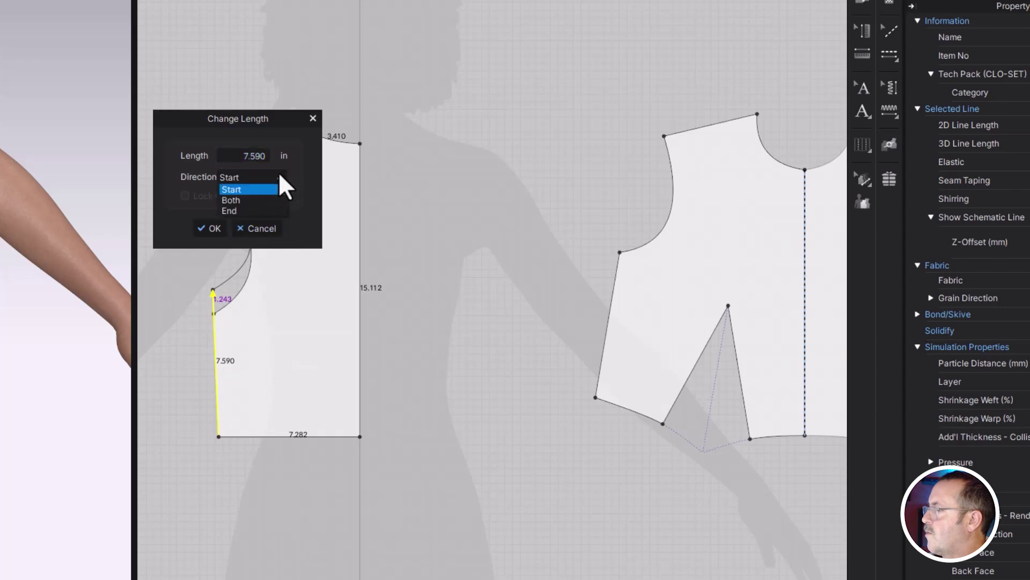
pyautogui.click(267, 212)
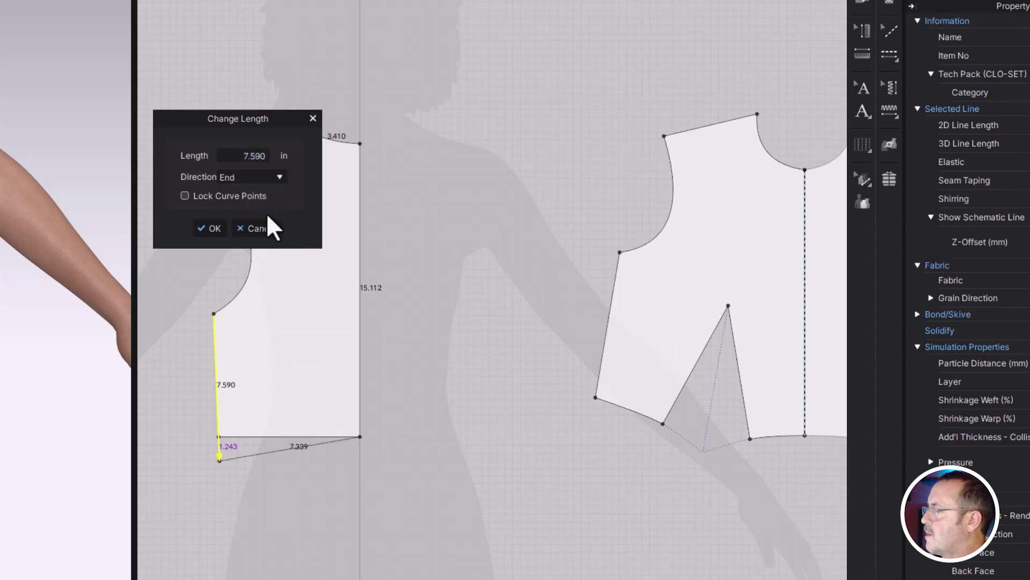
pyautogui.click(209, 229)
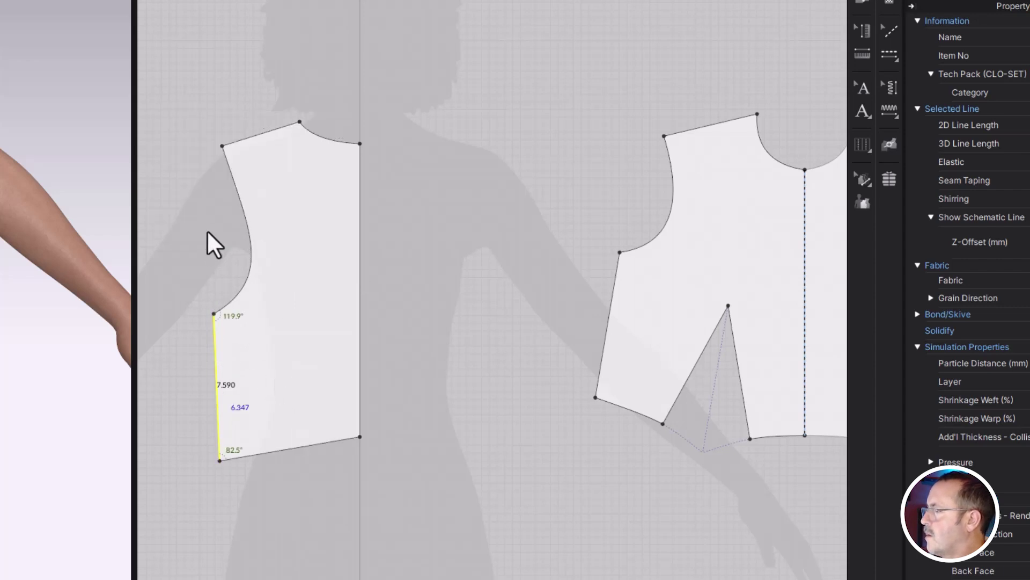
# Overlay the back bodice half on the front bodice, aligning their centre lines and centre neck points
pyautogui.click(803, 308)
pyautogui.moveTo(806, 311); pyautogui.dragTo(651, 306, button='middle')
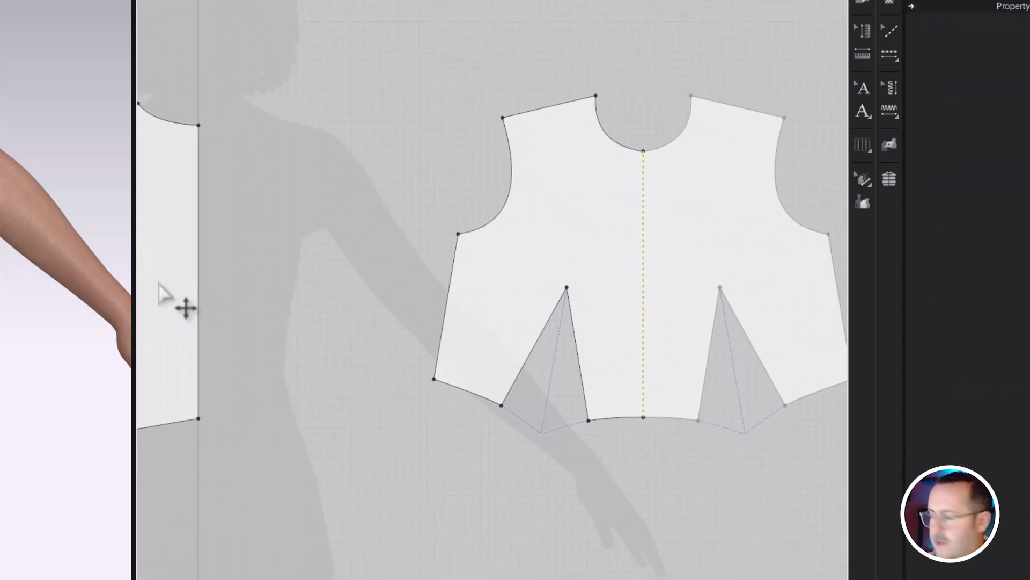
pyautogui.moveTo(186, 308); pyautogui.dragTo(601, 311)
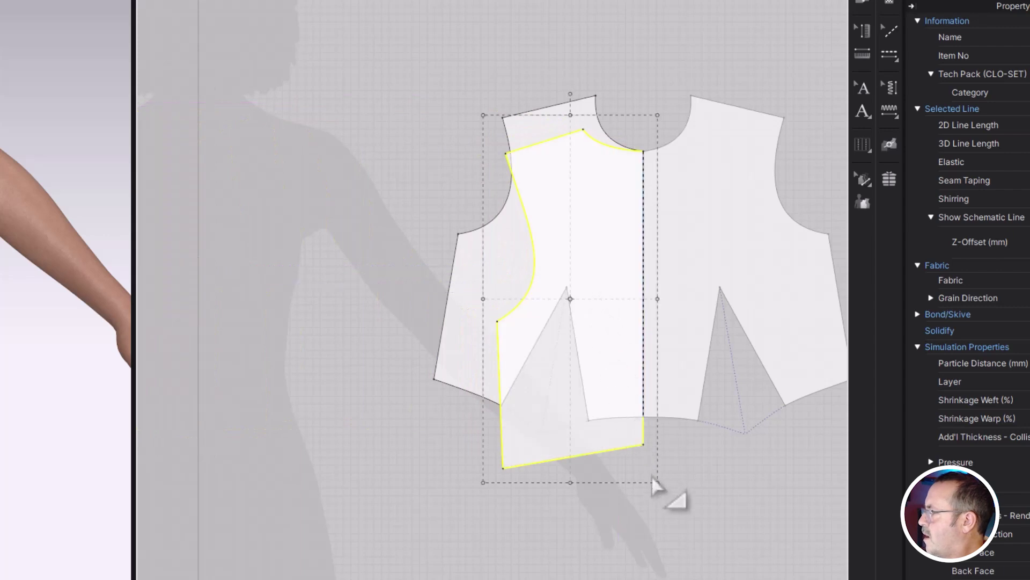
# Raise the back's lower centre point to the front's hem for a centre length of about 13.7 in, and move its side seam up level
pyautogui.press('z')
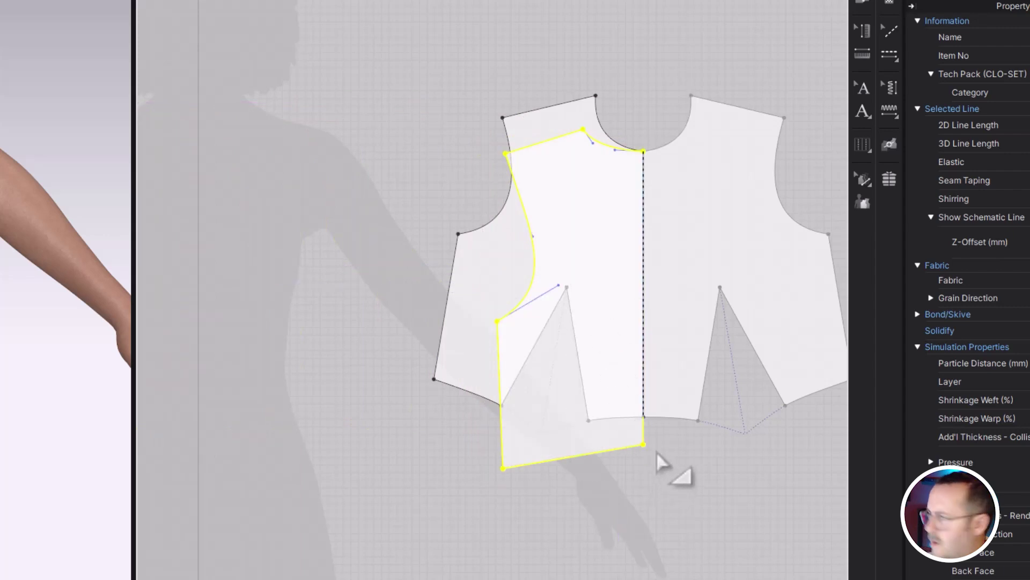
pyautogui.moveTo(647, 455); pyautogui.dragTo(642, 417)
pyautogui.hotkey('ctrl', 'z')
pyautogui.click(645, 446)
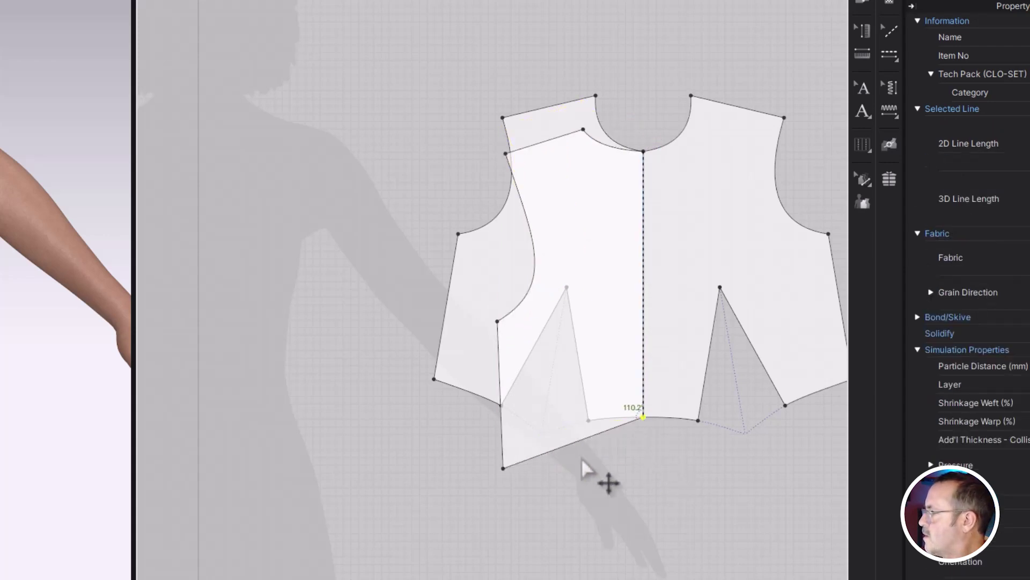
pyautogui.moveTo(526, 405); pyautogui.dragTo(527, 359)
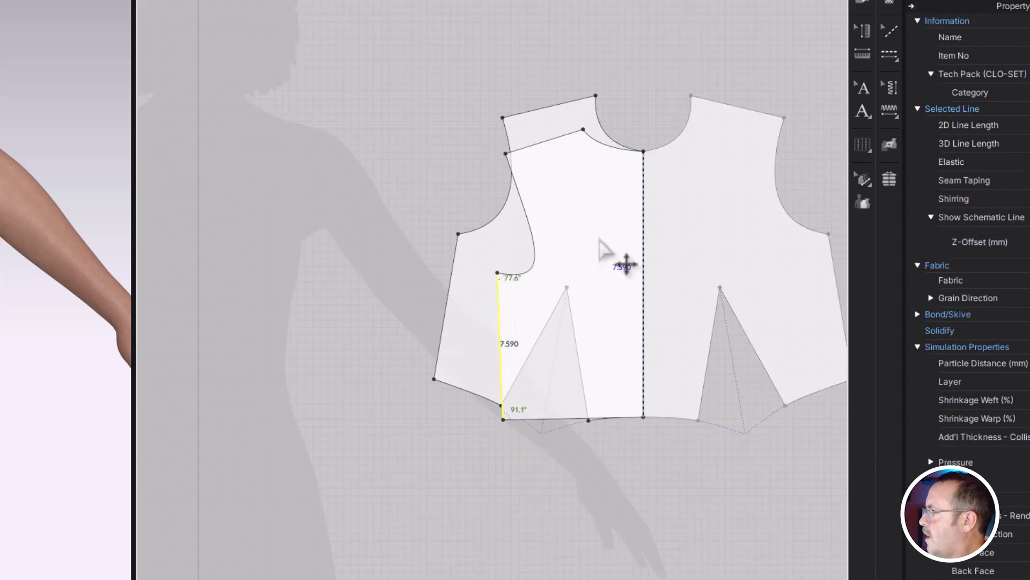
# Return the back bodice half to the avatar silhouette's centre line and reshape its armhole into a smooth curve about 6.9 in long
pyautogui.moveTo(598, 306); pyautogui.dragTo(689, 322, button='right')
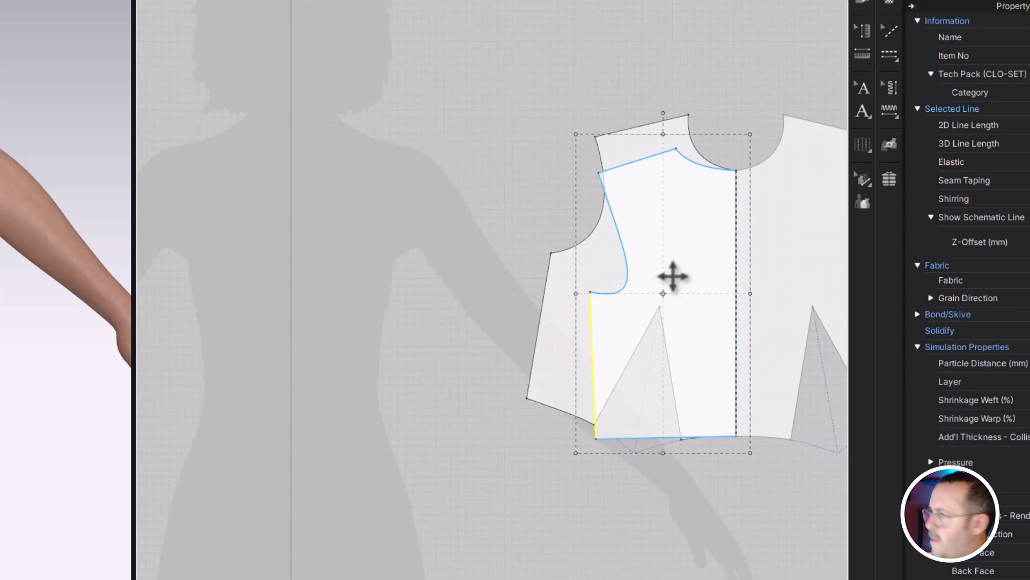
pyautogui.moveTo(671, 276); pyautogui.dragTo(229, 258)
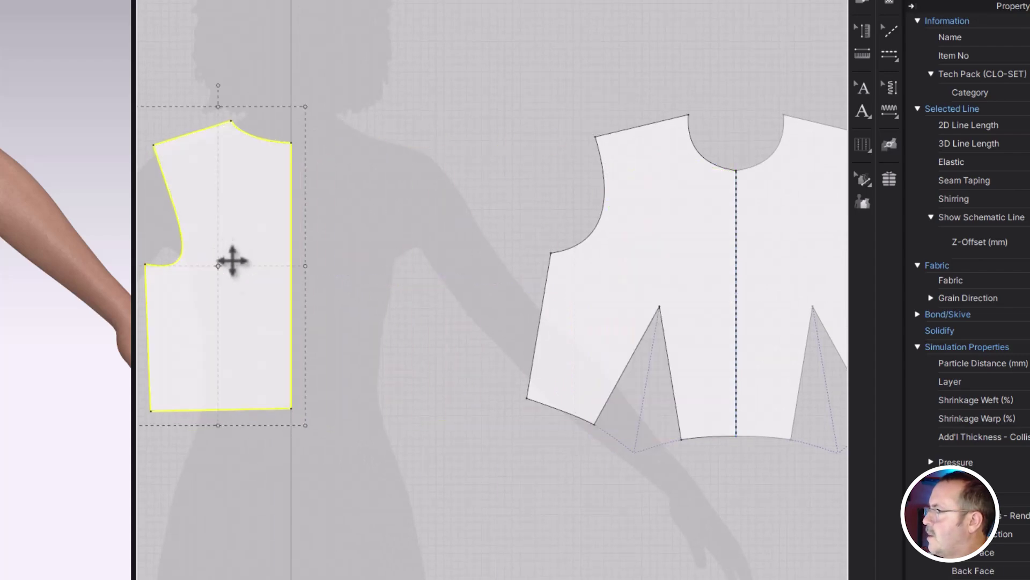
pyautogui.scroll(5, 357, 271)
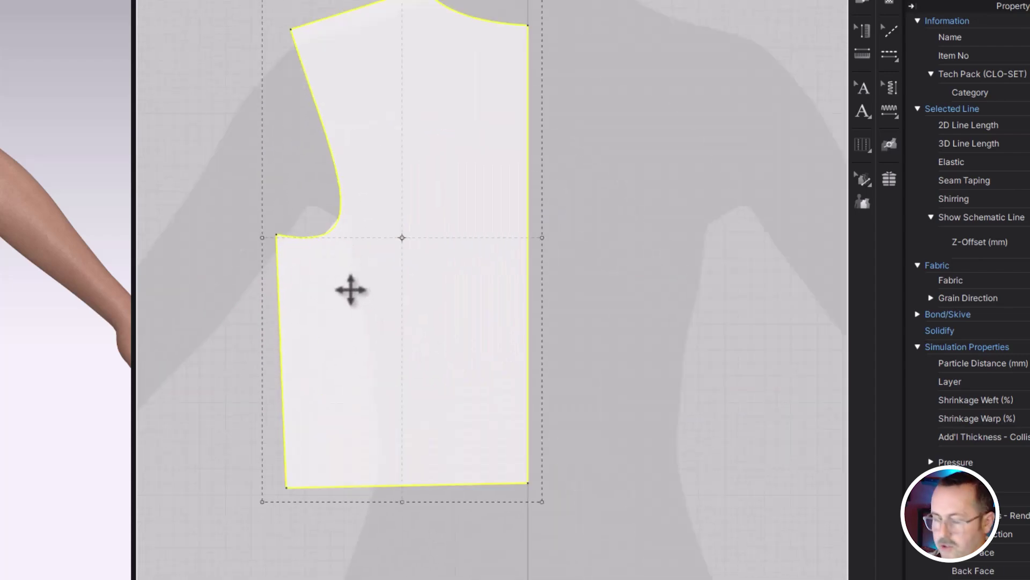
pyautogui.press('c')
pyautogui.moveTo(340, 230); pyautogui.dragTo(325, 161)
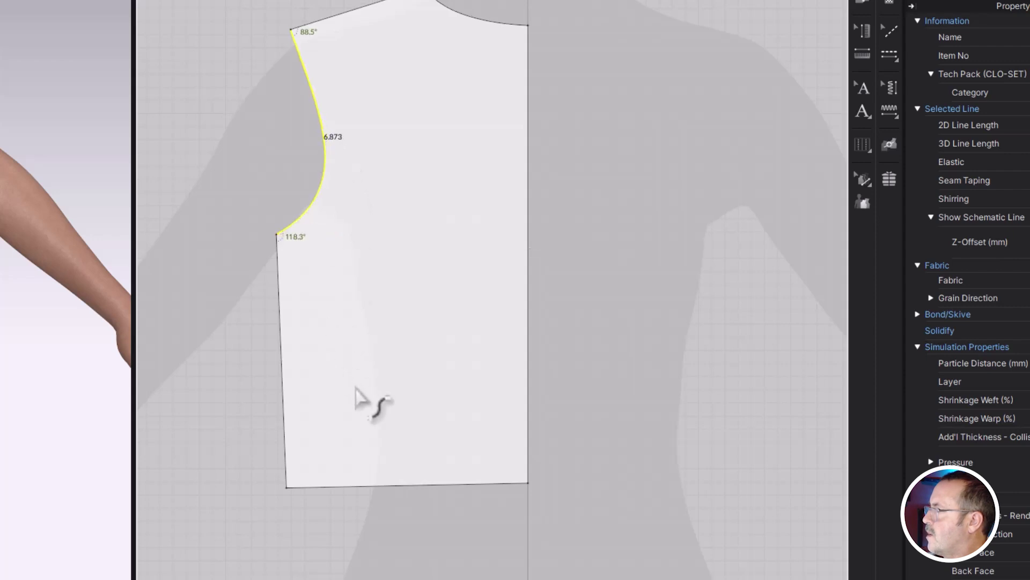
# Unfold the back bodice half along its centre back line with symmetric editing and sewing
pyautogui.scroll(-4, 368, 407)
pyautogui.moveTo(383, 423); pyautogui.dragTo(299, 421, button='middle')
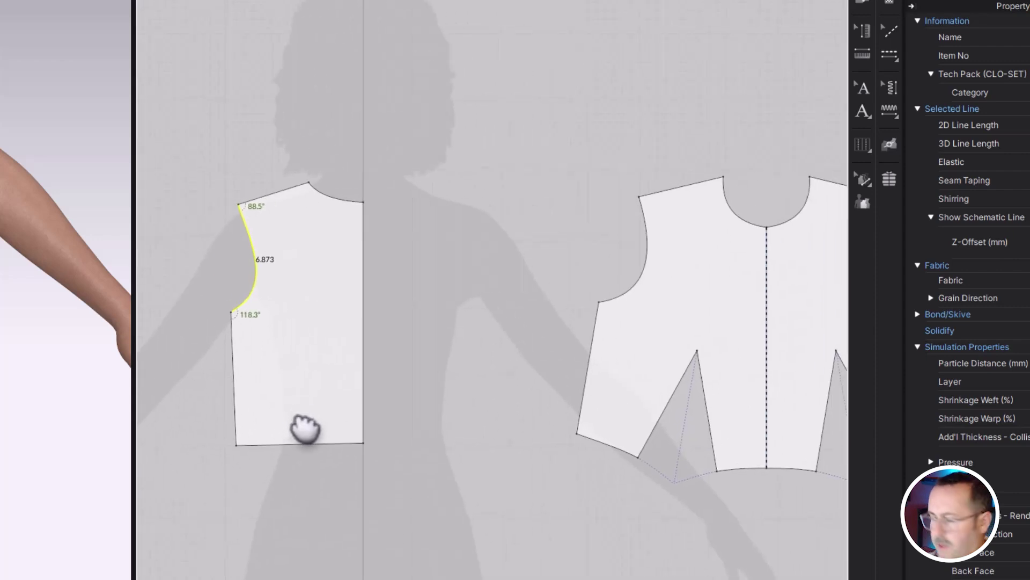
pyautogui.click(365, 353)
pyautogui.rightClick(363, 350)
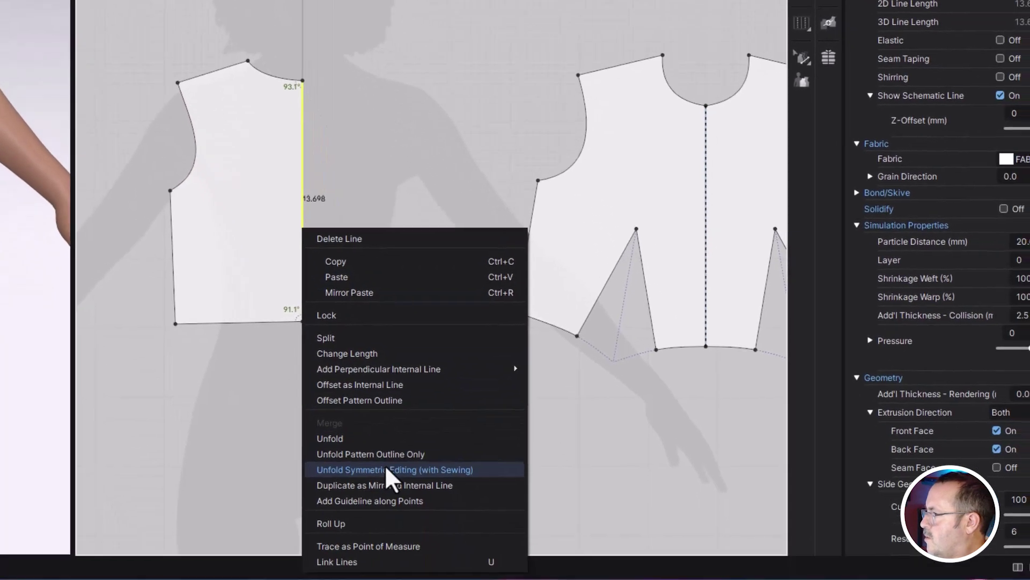
pyautogui.click(386, 468)
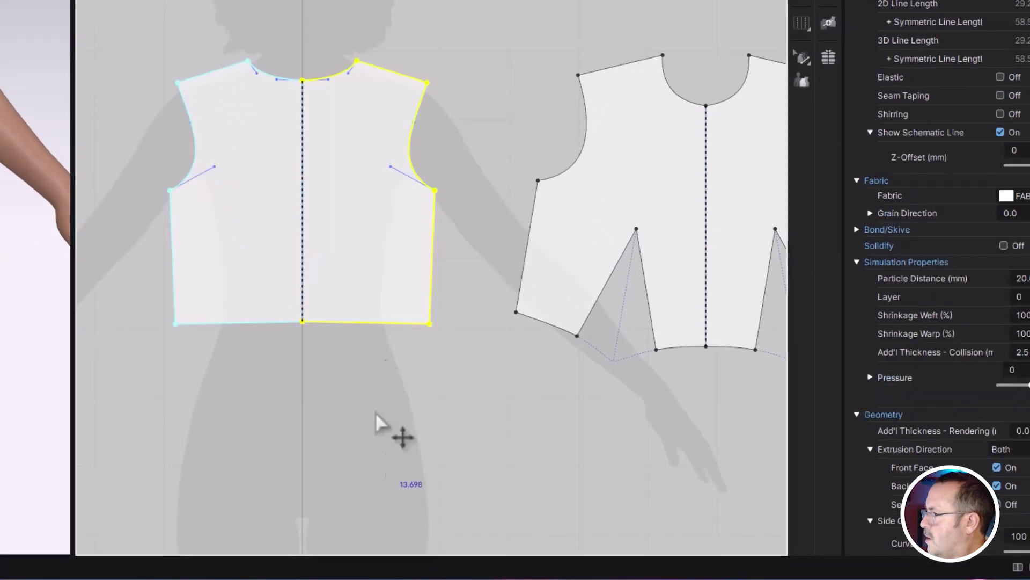
pyautogui.click(453, 397)
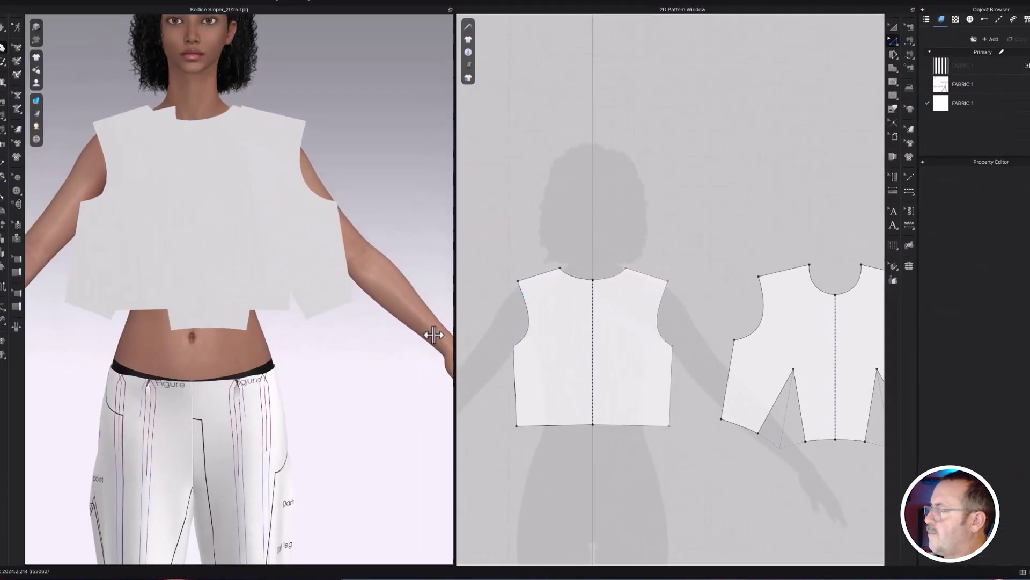
# Place the back bodice behind the avatar's back in 3D, with its outer face turned outward
pyautogui.moveTo(373, 313); pyautogui.dragTo(268, 358, button='right')
pyautogui.click(149, 257)
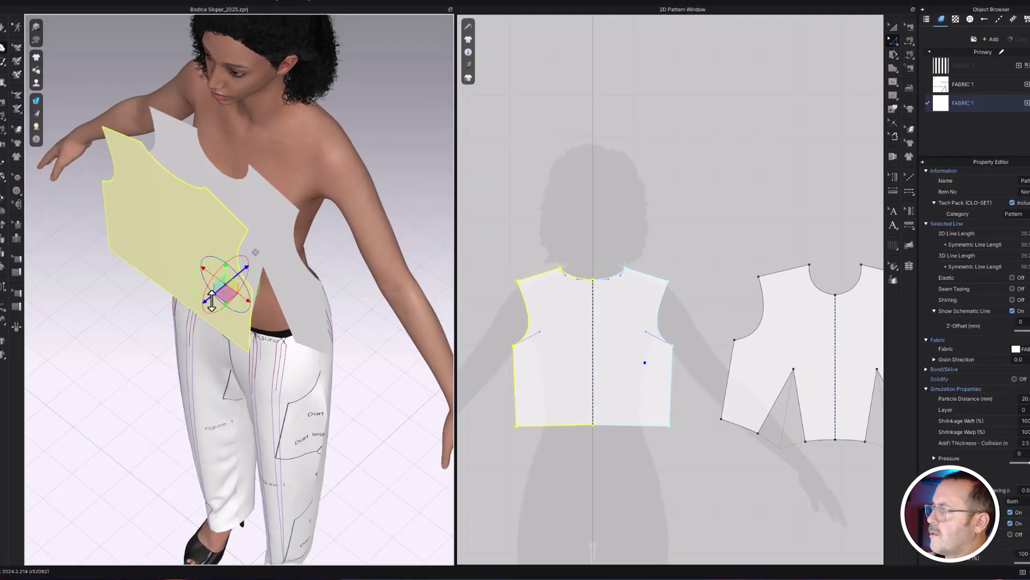
pyautogui.moveTo(212, 302); pyautogui.dragTo(364, 203)
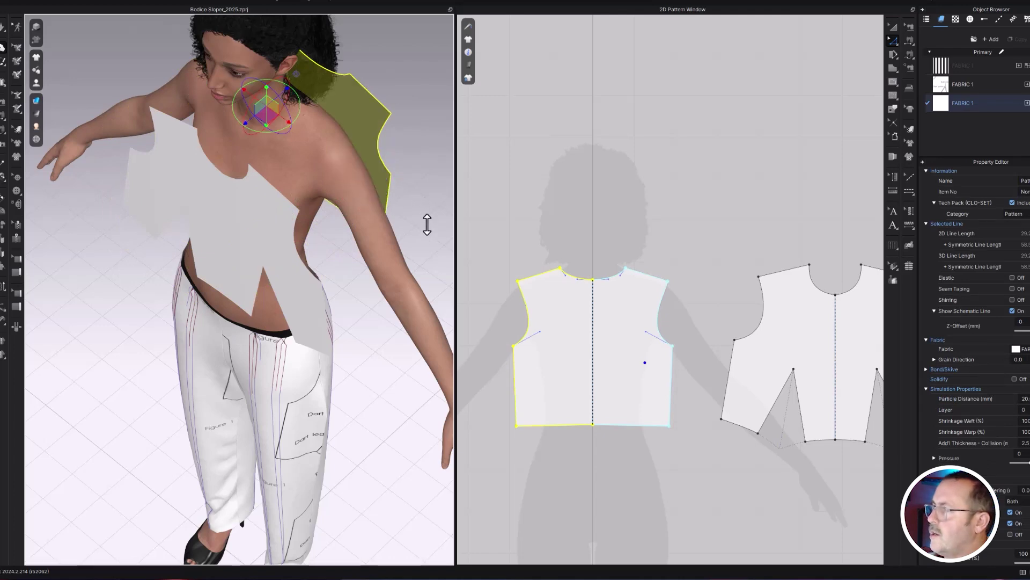
pyautogui.moveTo(428, 224); pyautogui.dragTo(281, 200, button='right')
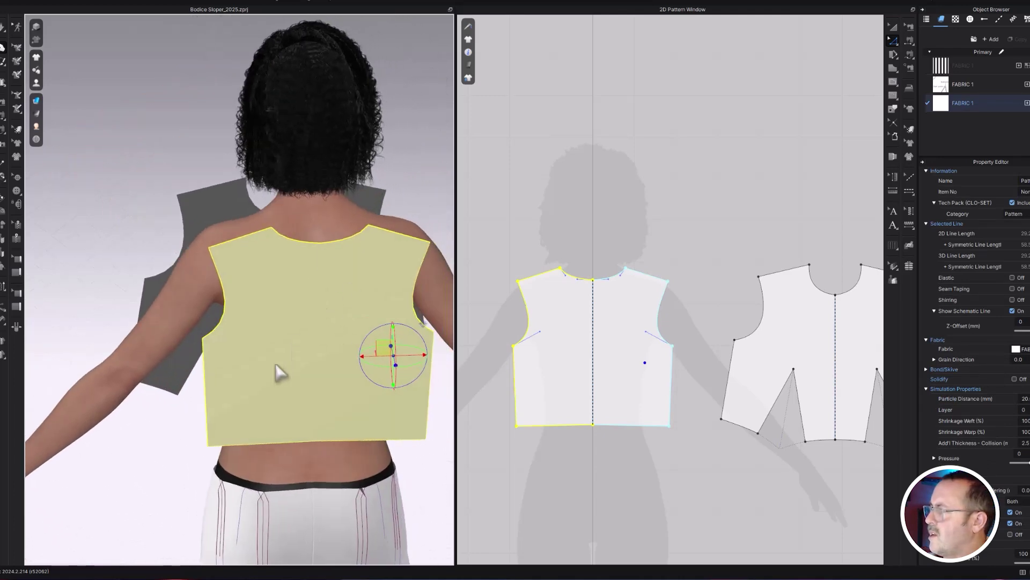
pyautogui.moveTo(278, 372); pyautogui.dragTo(382, 369, button='right')
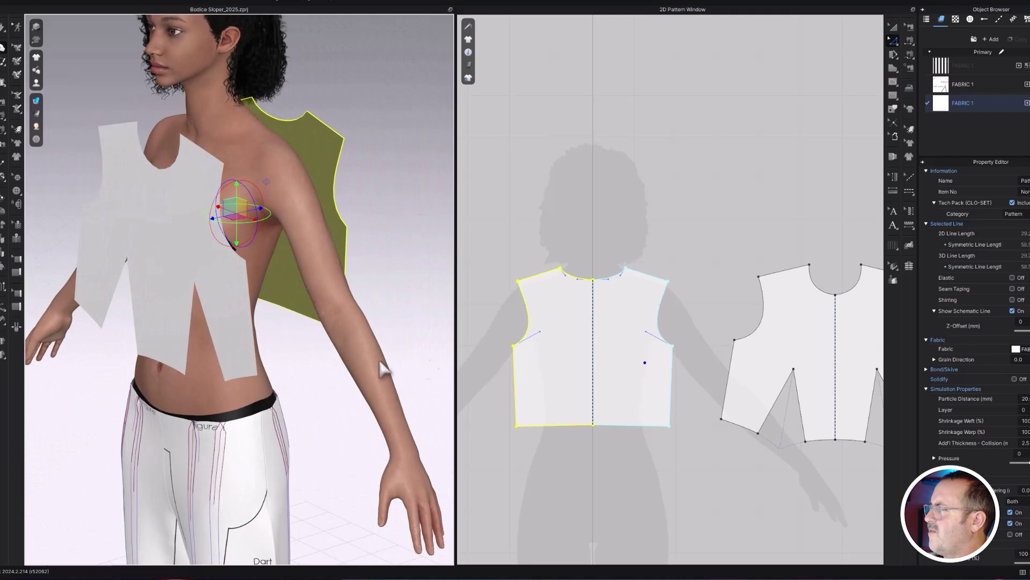
# Sew the back bodice to the front along the shoulder lines and the side seams
pyautogui.click(909, 40)
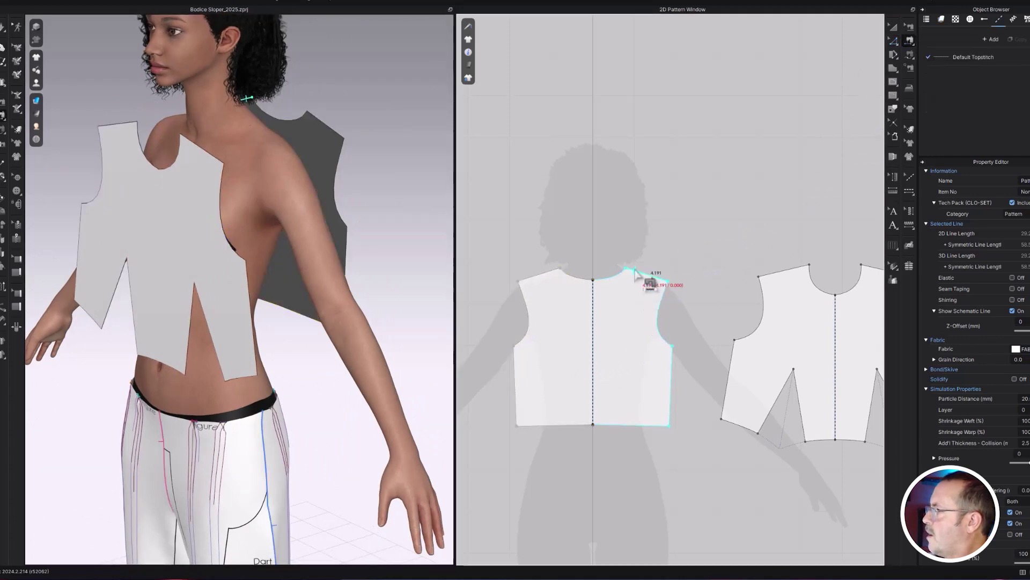
pyautogui.click(637, 272)
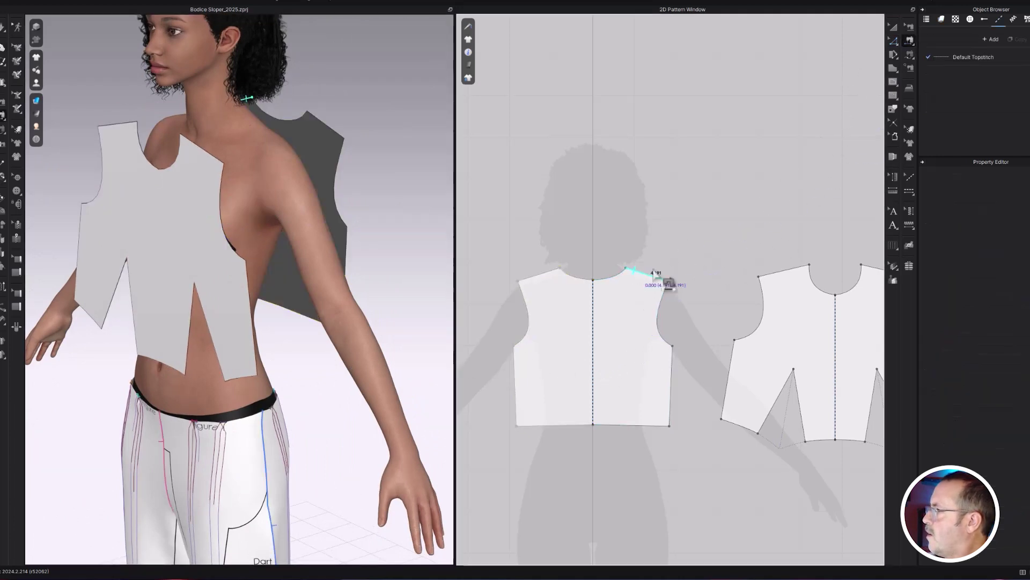
pyautogui.click(797, 272)
pyautogui.click(672, 362)
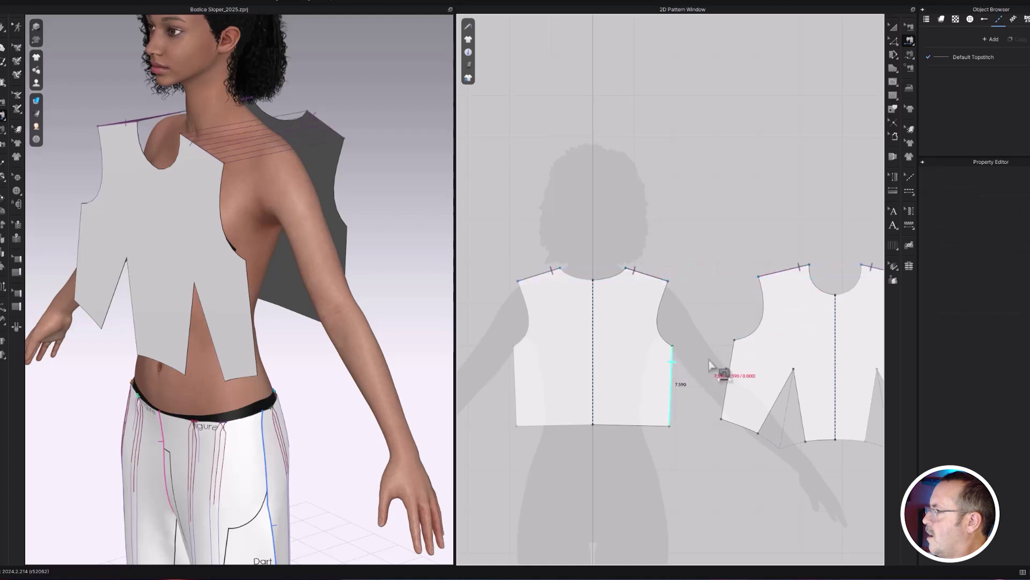
pyautogui.click(732, 361)
# Simulate the sewn bodice so that it drapes on the avatar, then stop the simulation
pyautogui.moveTo(339, 327); pyautogui.dragTo(285, 340, button='right')
pyautogui.press('space')
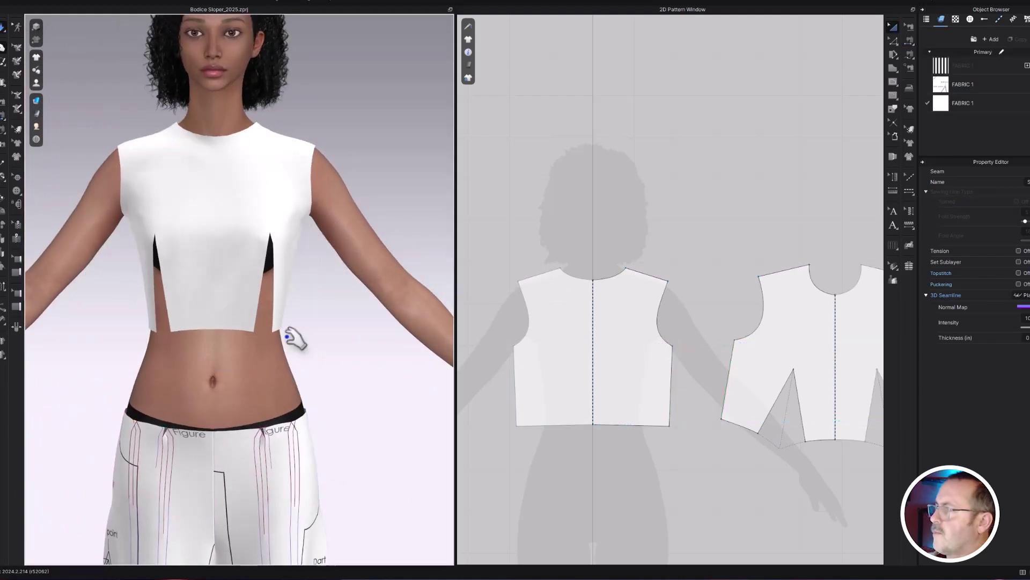
pyautogui.press('space')
# Sew the two legs of the front bodice's waist dart together and simulate the garment to close the darts
pyautogui.press('n')
pyautogui.click(765, 421)
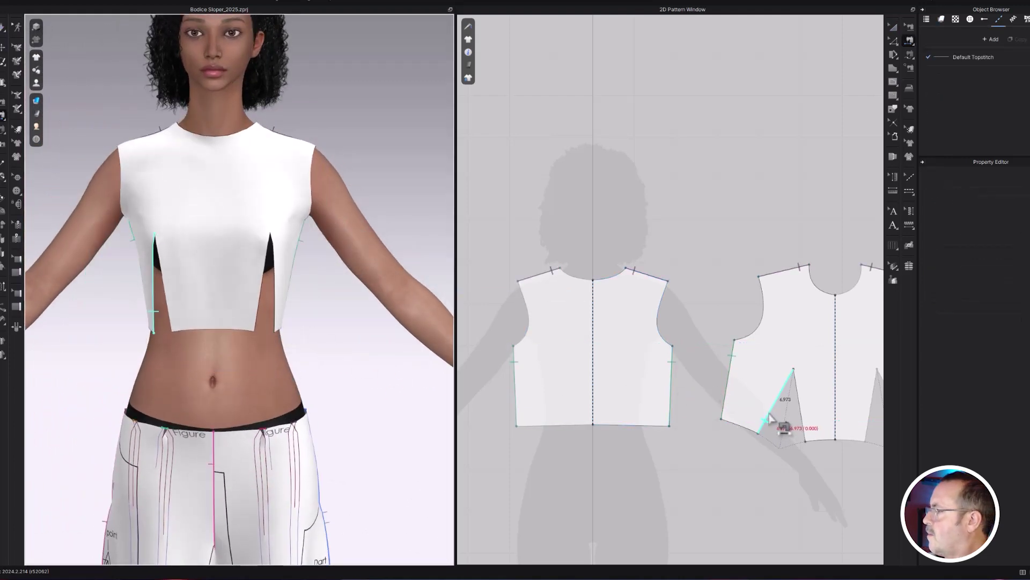
pyautogui.click(805, 431)
pyautogui.moveTo(807, 436); pyautogui.dragTo(725, 425, button='middle')
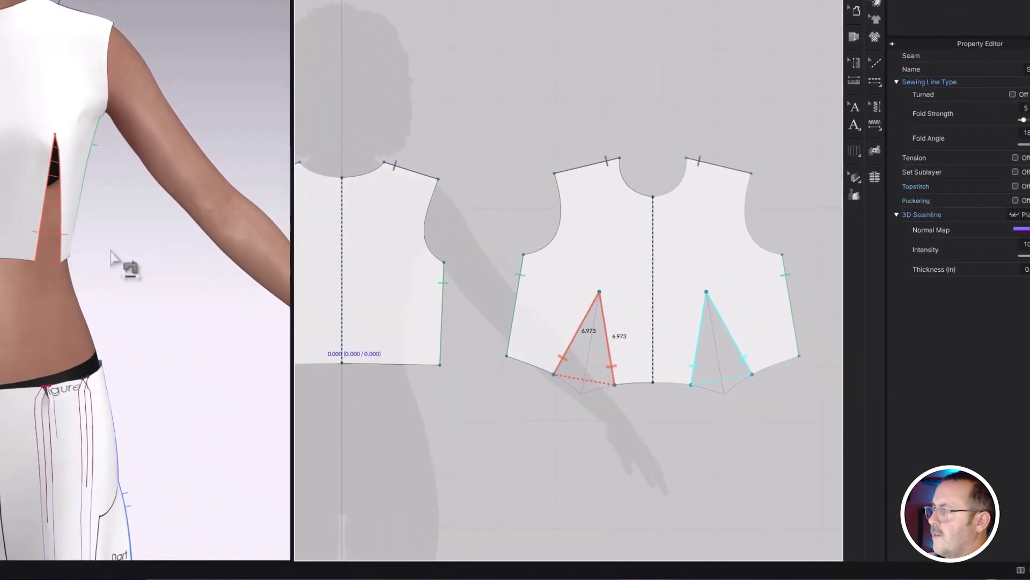
pyautogui.press('space')
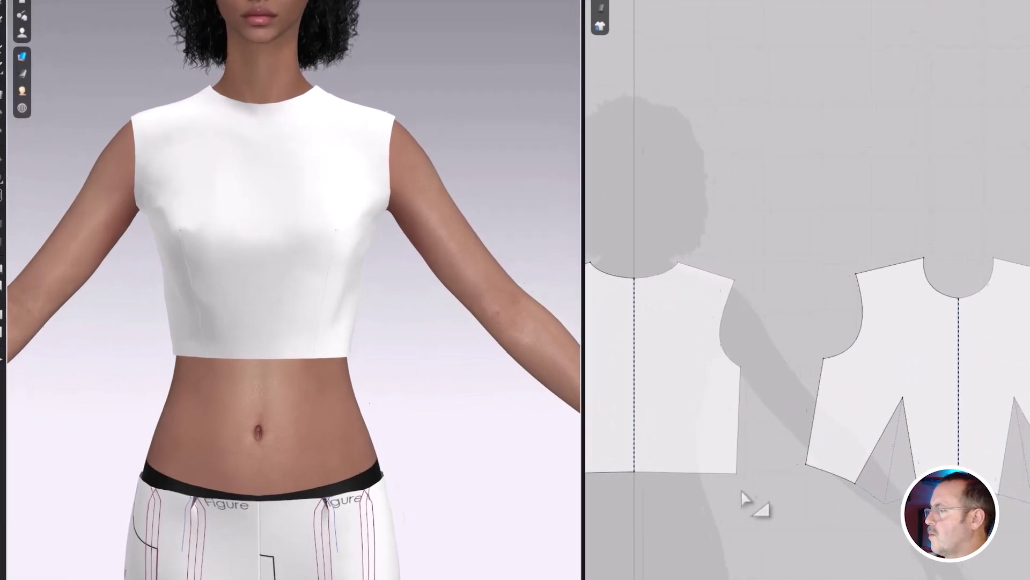
# Check the sewing on both bodice patterns, select the front and back waist edges to compare their lengths, and run the simulation
pyautogui.moveTo(742, 489); pyautogui.dragTo(843, 473, button='middle')
pyautogui.press('n')
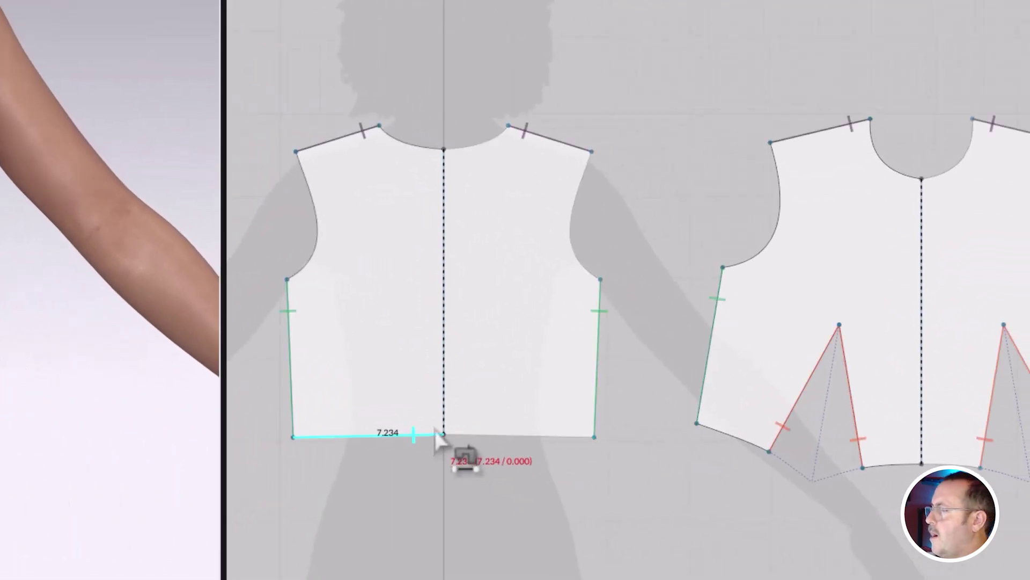
pyautogui.scroll(-2, 435, 436)
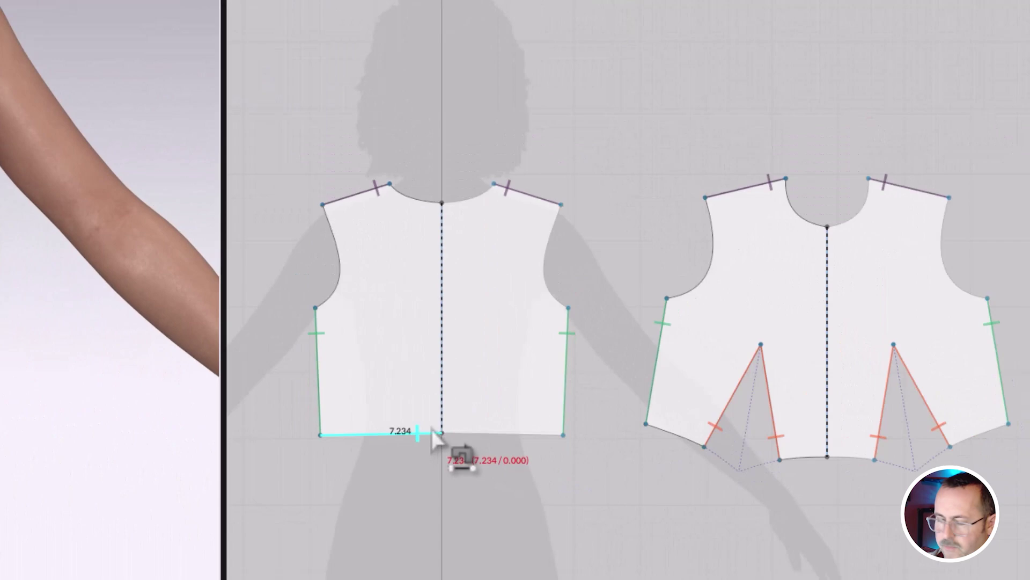
pyautogui.press('z')
pyautogui.moveTo(260, 393); pyautogui.dragTo(1028, 496)
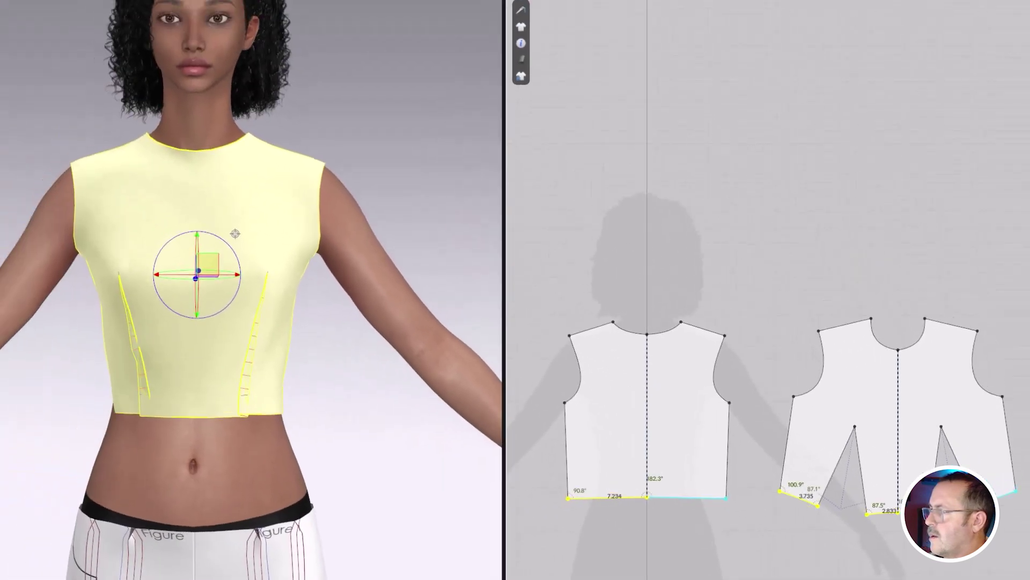
pyautogui.press('space')
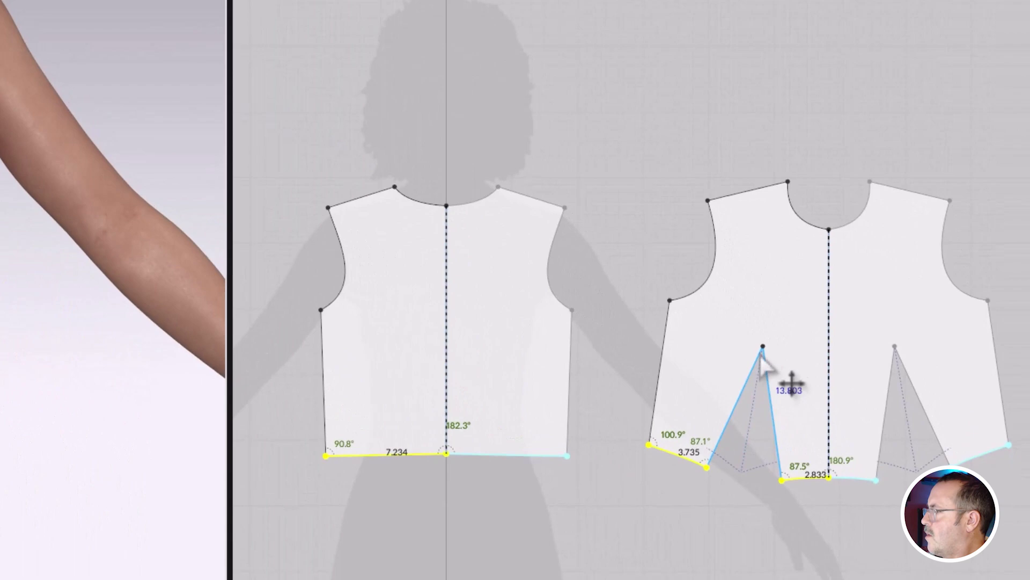
# Lower the tip of the front bodice's waist dart slightly, straight along the dart's centre line, and view the bodice from the front
pyautogui.click(762, 349)
pyautogui.scroll(5, 763, 348)
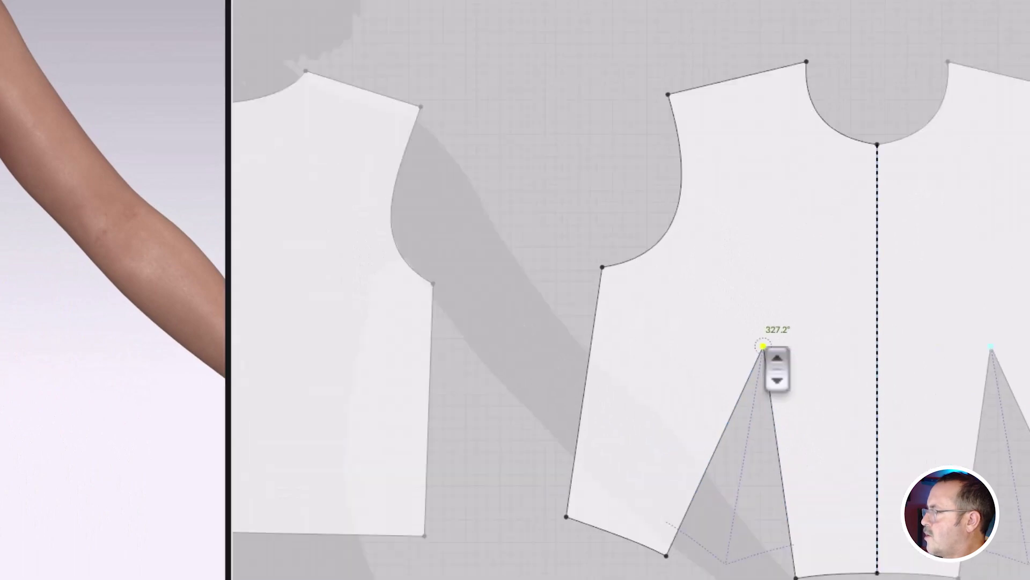
pyautogui.moveTo(766, 349); pyautogui.dragTo(492, 266, button='middle')
pyautogui.moveTo(487, 266); pyautogui.dragTo(482, 312)
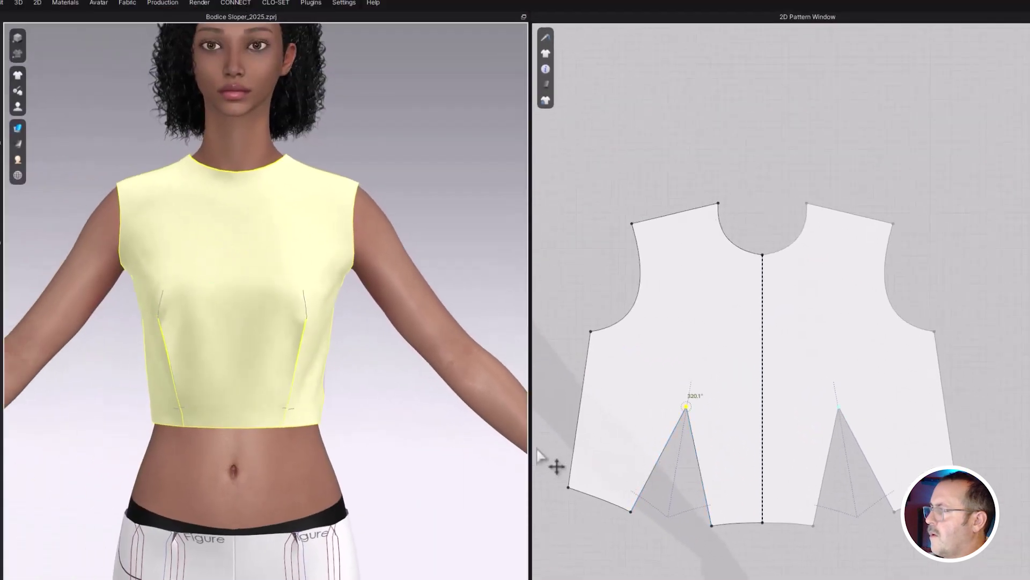
pyautogui.moveTo(449, 419); pyautogui.dragTo(603, 421, button='right')
pyautogui.press('2')
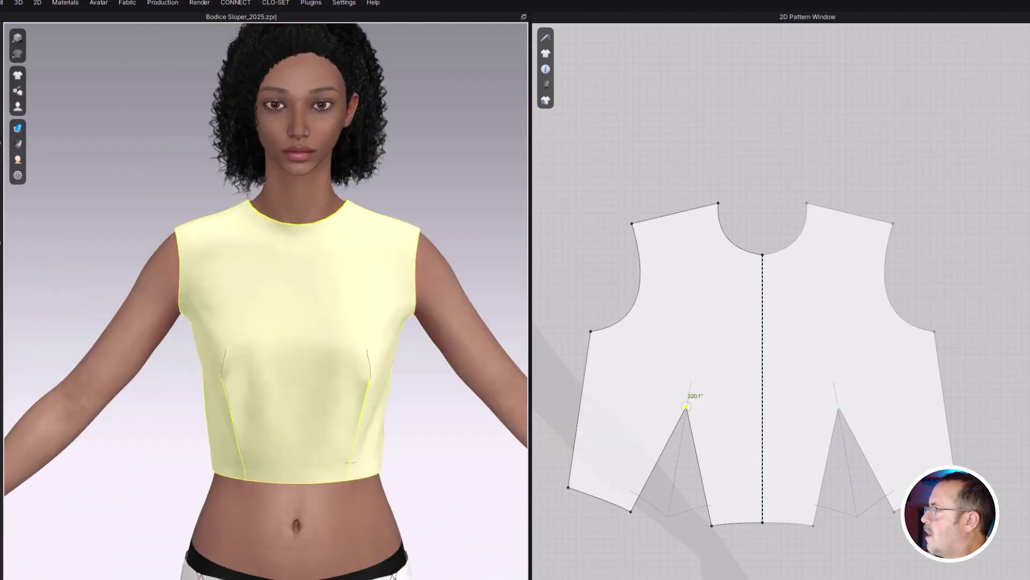
# Try a vertical black-and-white stripe on the front bodice to check its grain around the darts, and return it to plain white
pyautogui.click(843, 343)
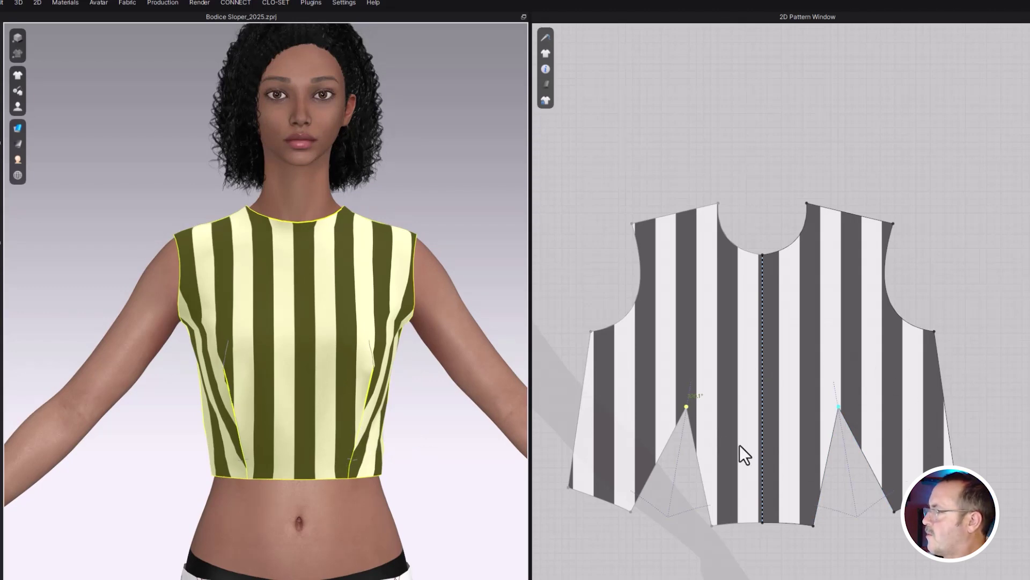
pyautogui.click(457, 448)
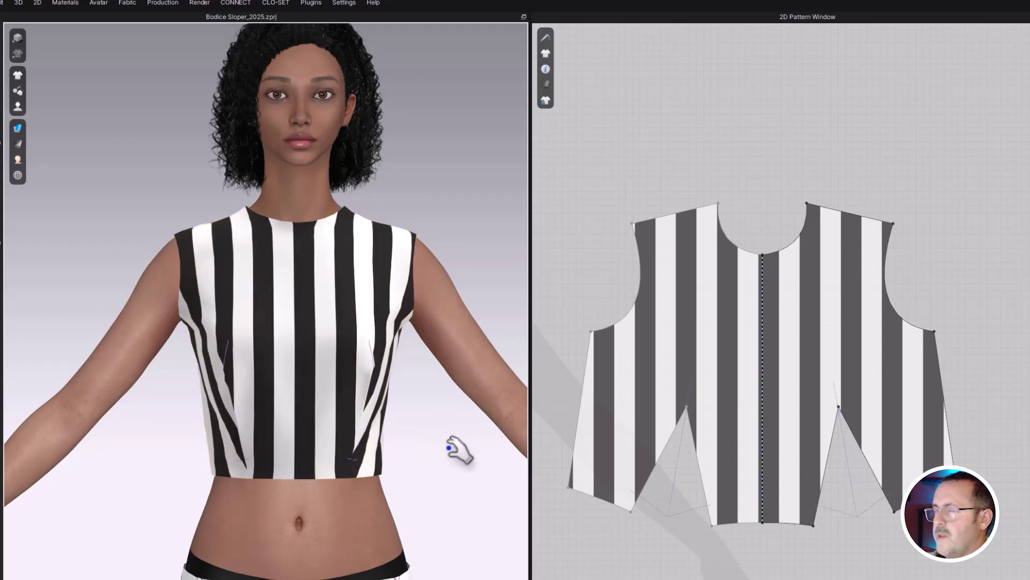
pyautogui.moveTo(1027, 241); pyautogui.dragTo(826, 327)
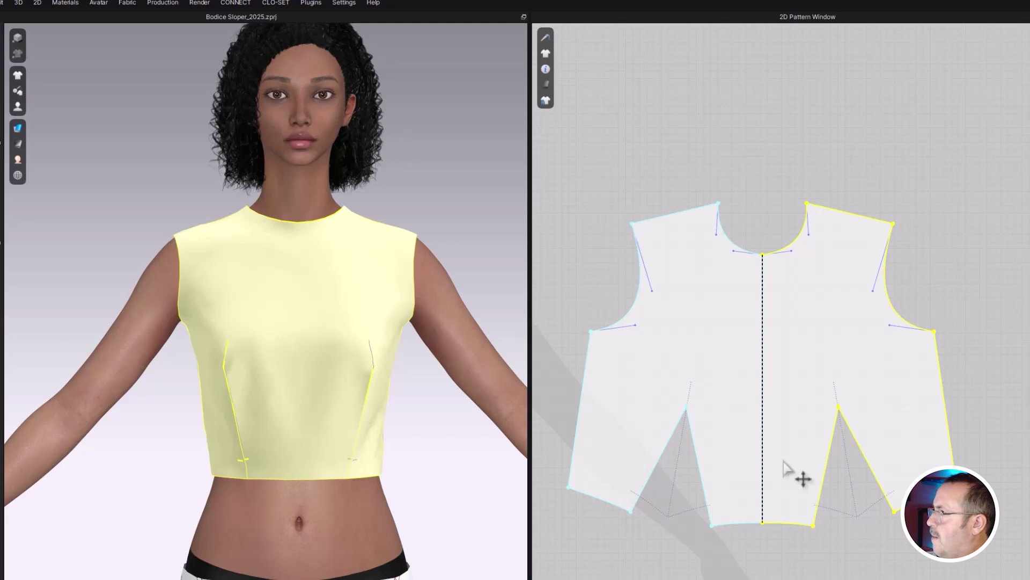
pyautogui.click(675, 544)
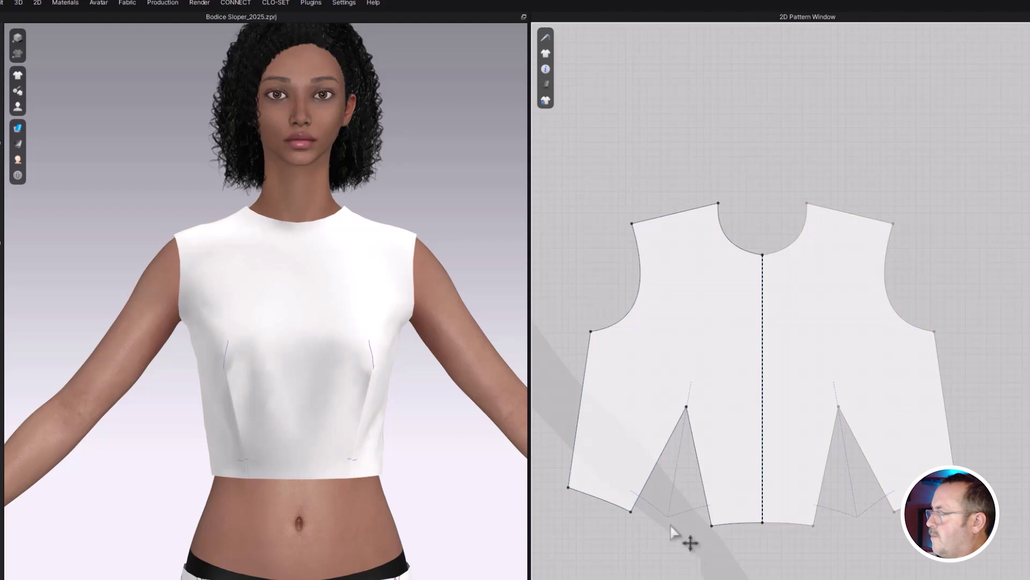
# Shape the dart cap of the front bodice's waist dart so that the waistline runs smoothly across the folded dart
pyautogui.click(658, 468)
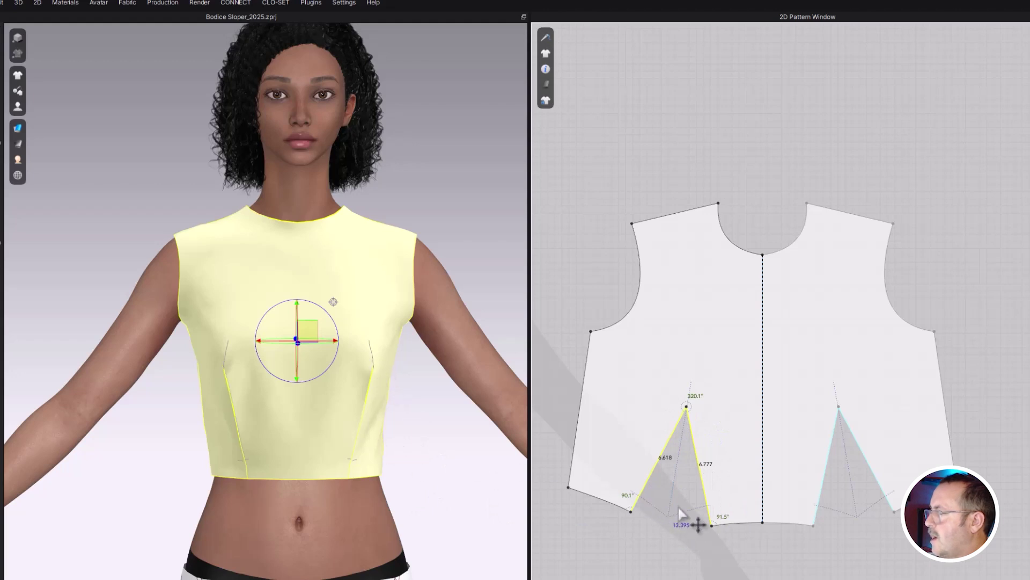
pyautogui.scroll(2, 681, 492)
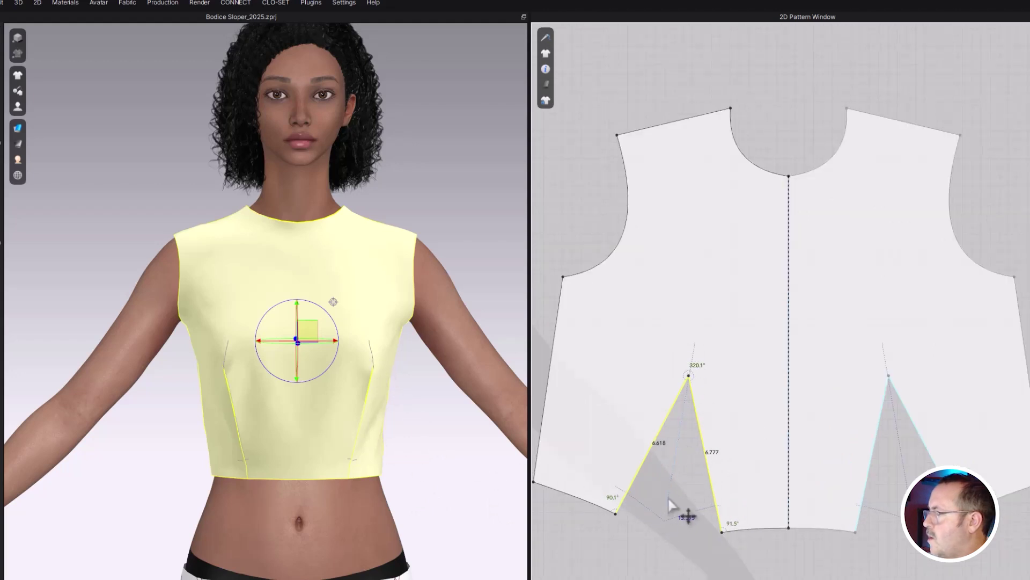
pyautogui.click(678, 516)
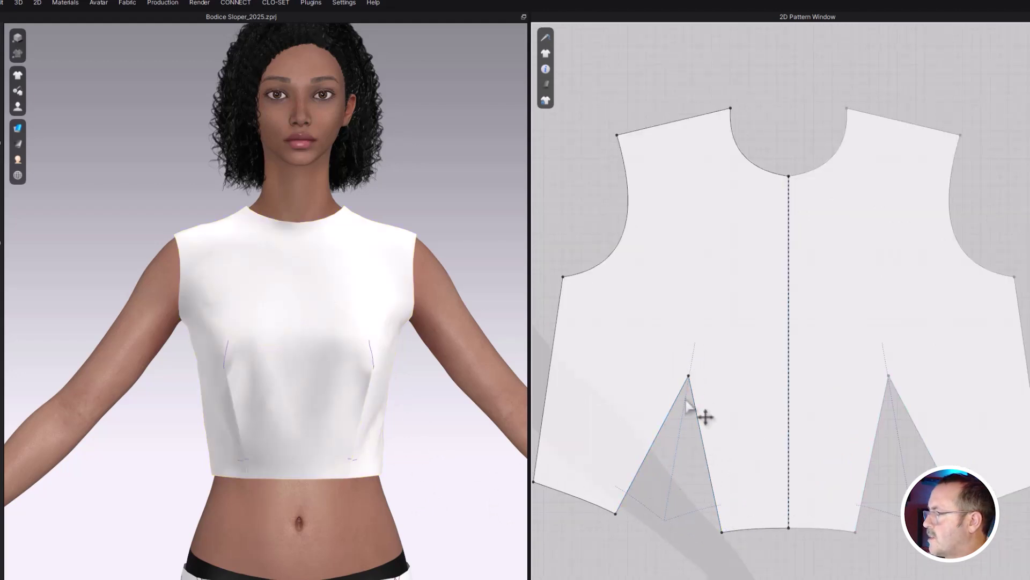
pyautogui.click(649, 457)
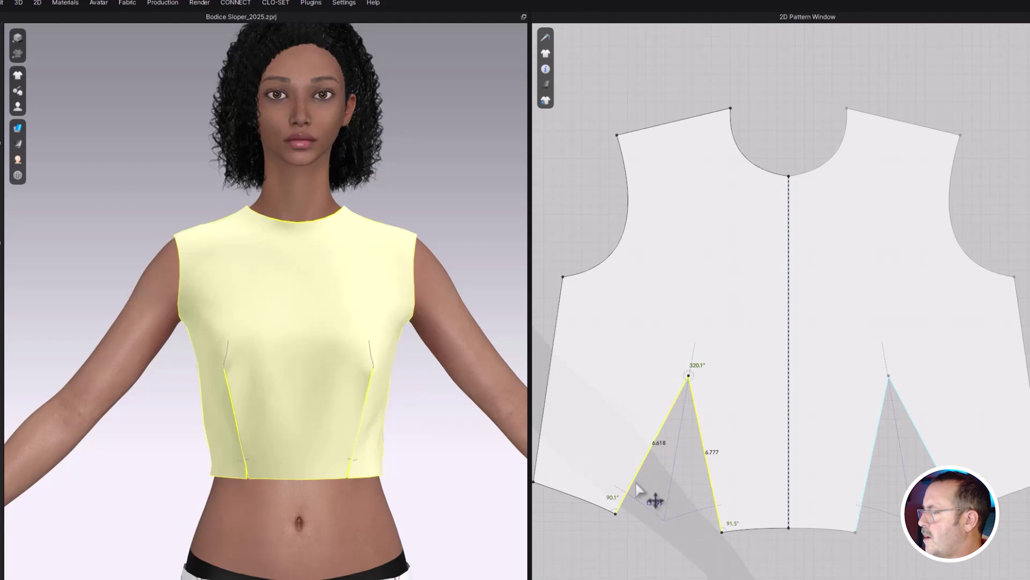
pyautogui.rightClick(638, 484)
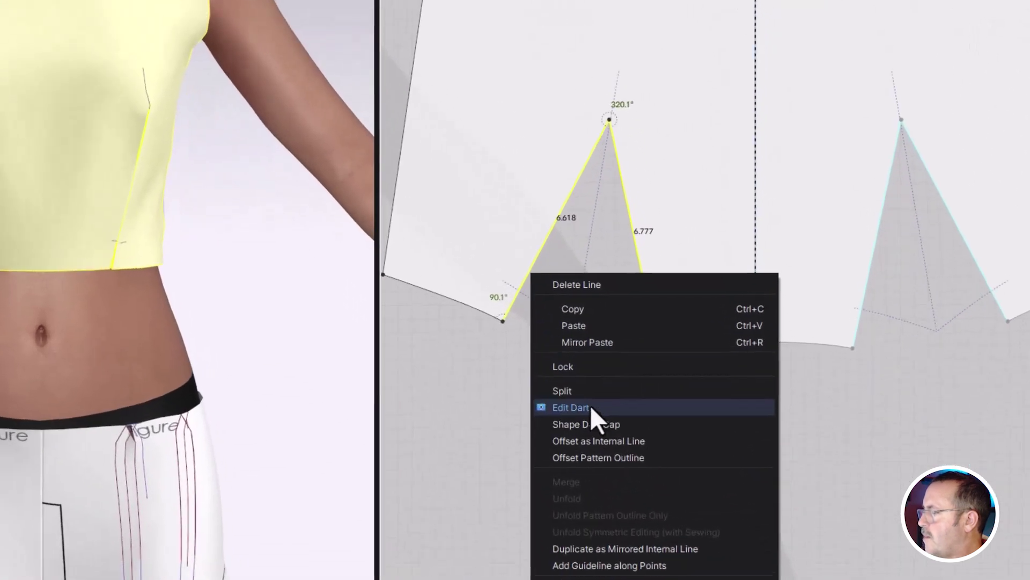
pyautogui.click(588, 419)
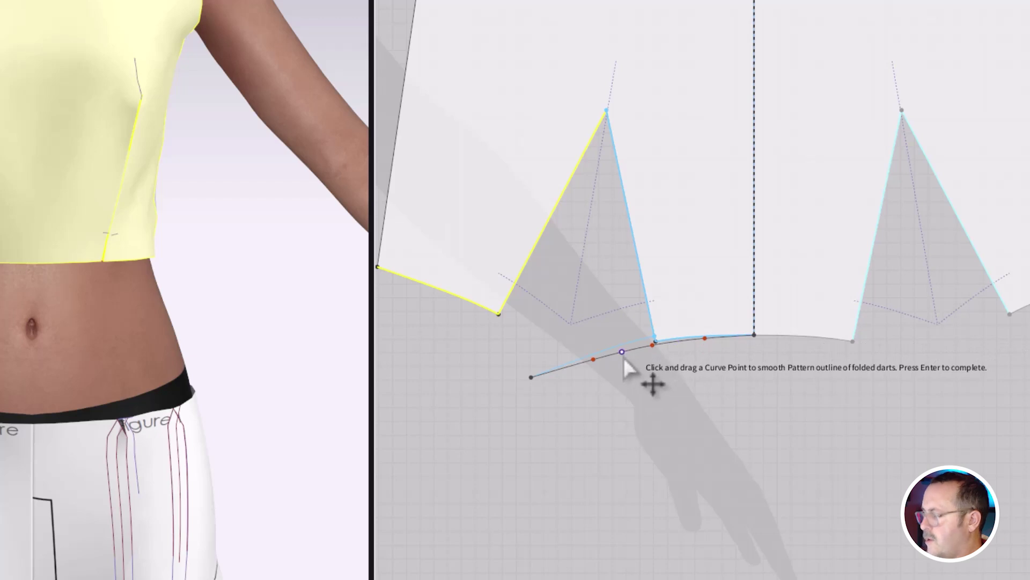
pyautogui.press('Return')
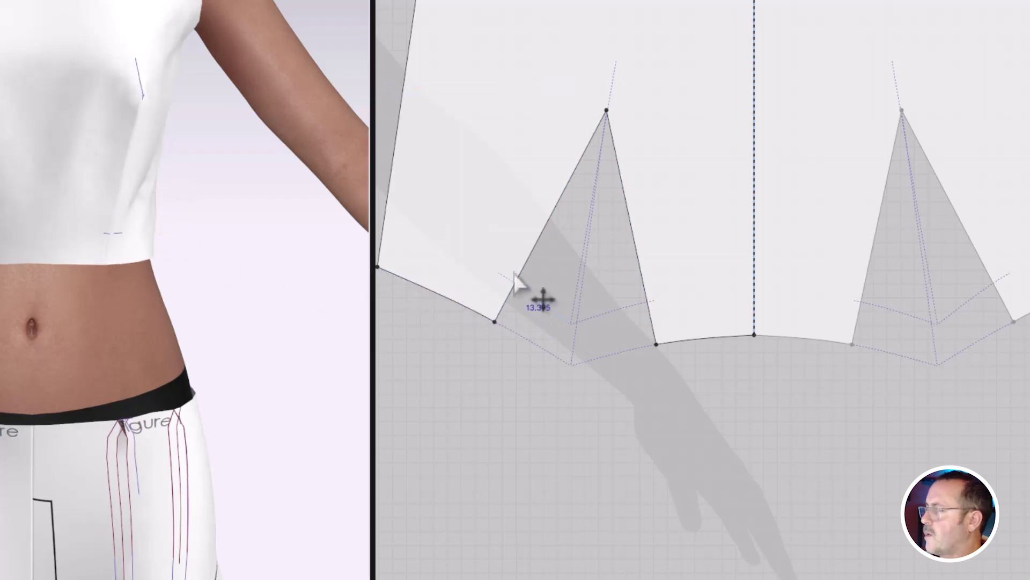
# Rotate the front bodice's waist dart to the middle of the shoulder line, pivoting near the bust point, and set its length
pyautogui.rightClick(520, 334)
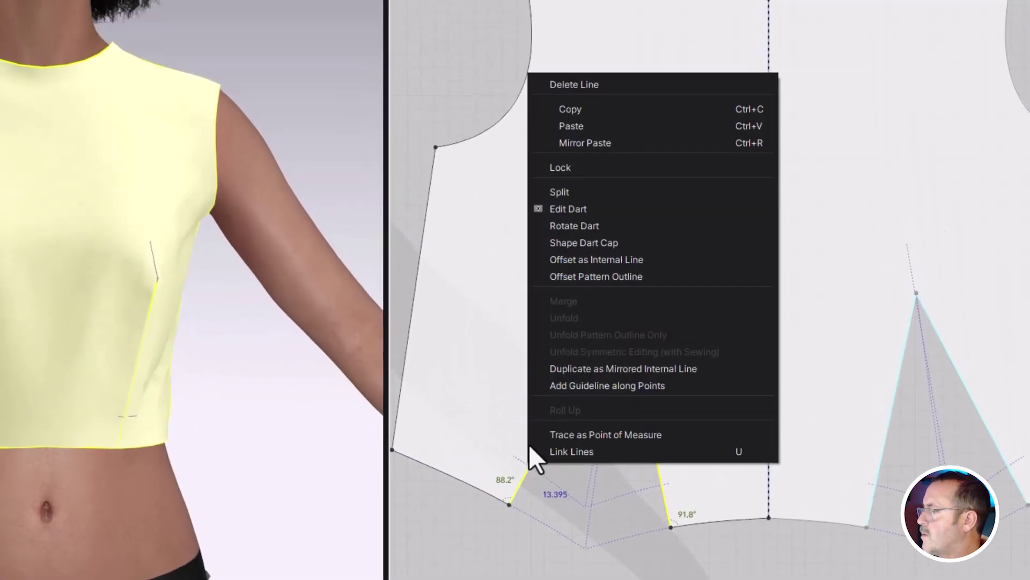
pyautogui.click(569, 226)
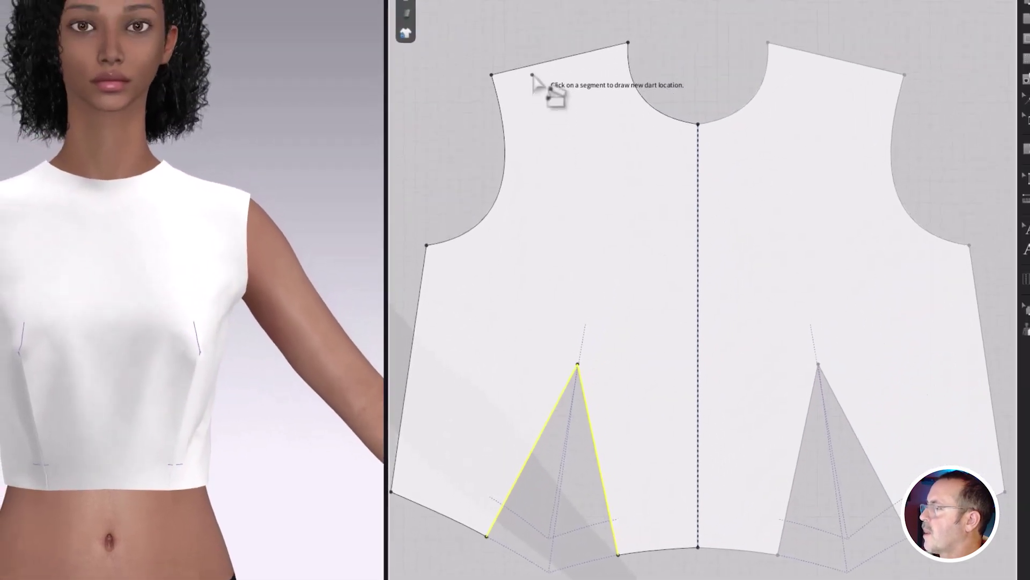
pyautogui.click(536, 65)
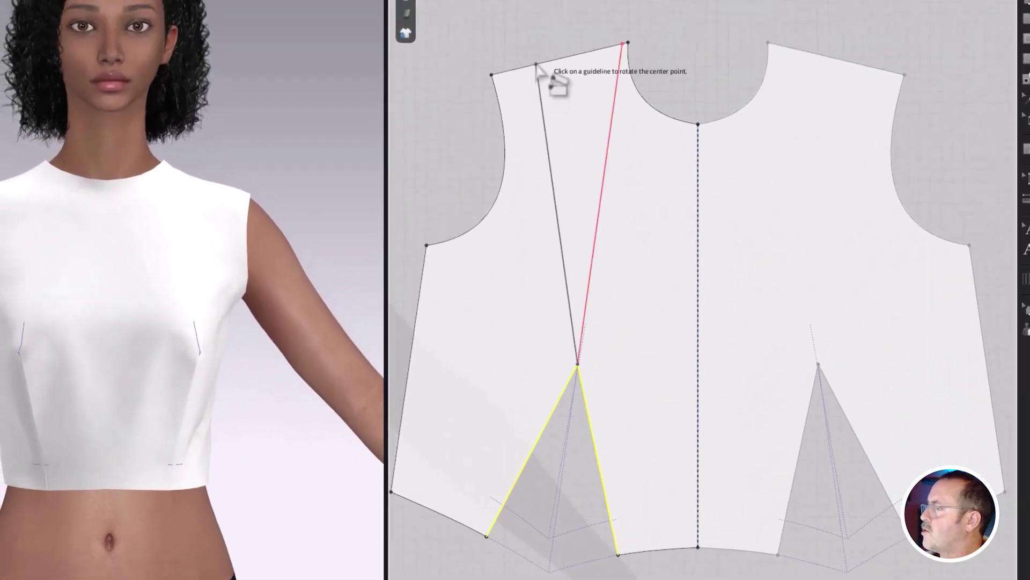
pyautogui.click(588, 301)
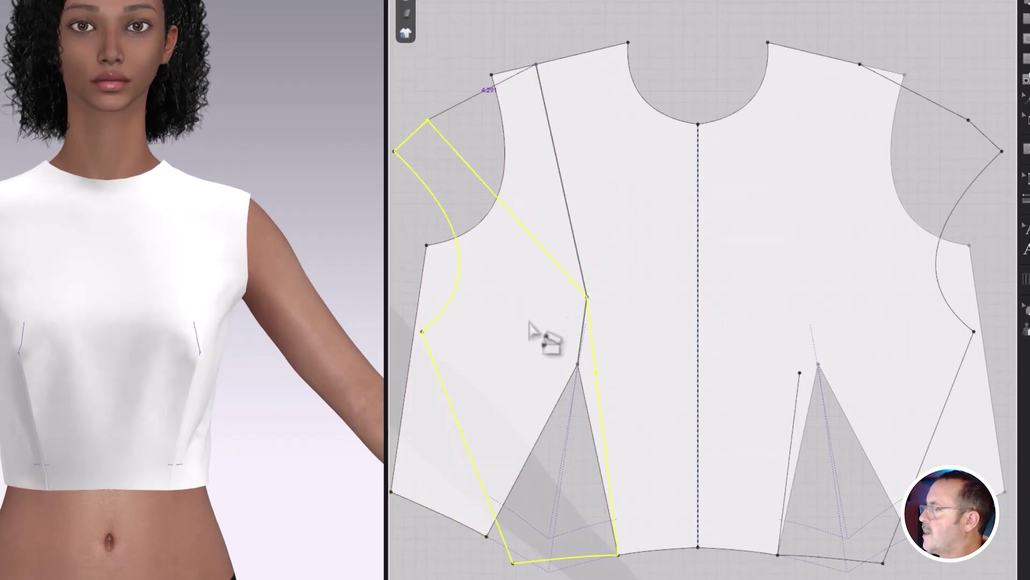
pyautogui.click(528, 283)
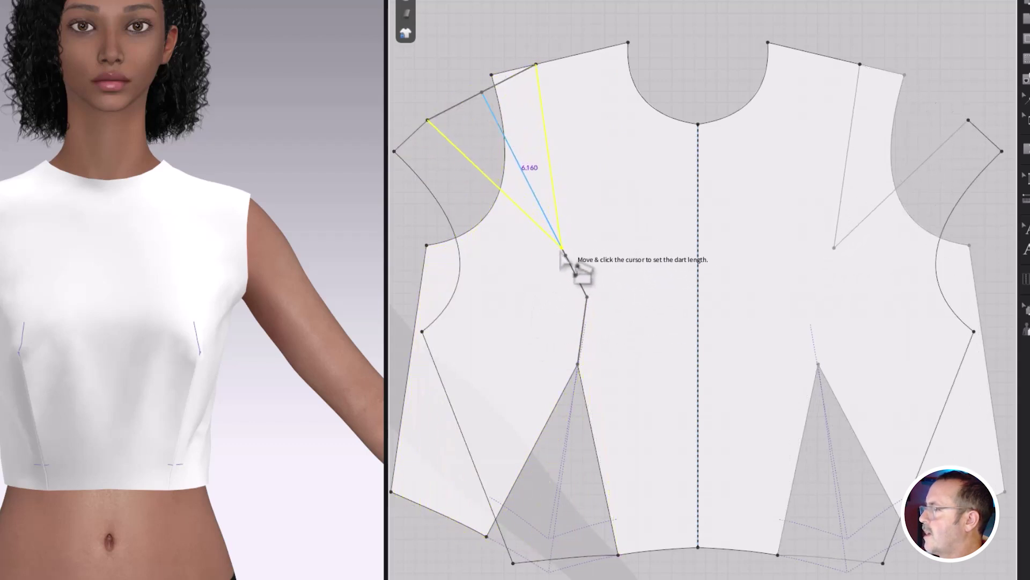
pyautogui.click(563, 250)
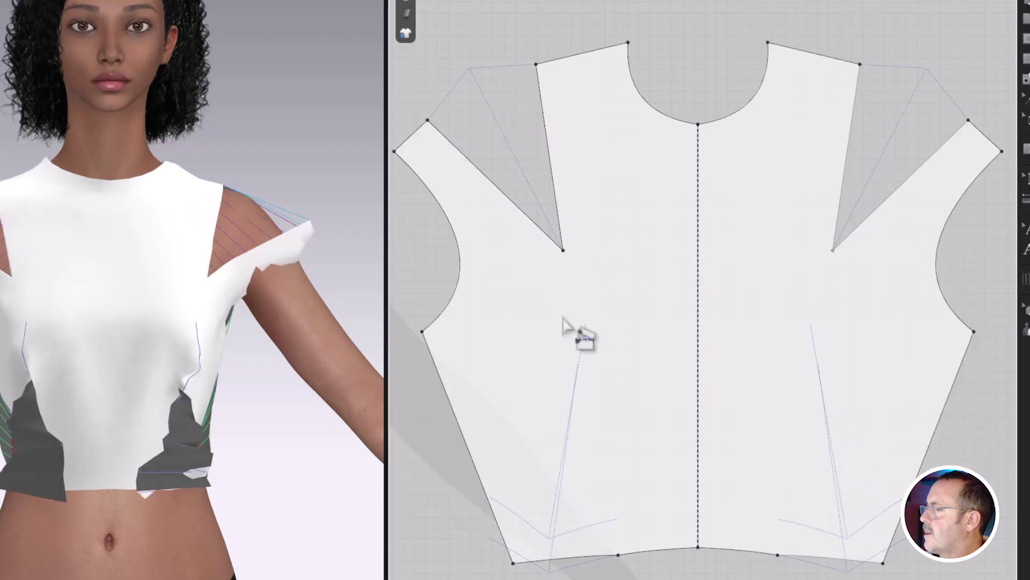
# Move the shoulder dart's tip slightly closer to the bust point and pull the armhole fabric near the shoulder into place on the avatar
pyautogui.moveTo(563, 251); pyautogui.dragTo(577, 265)
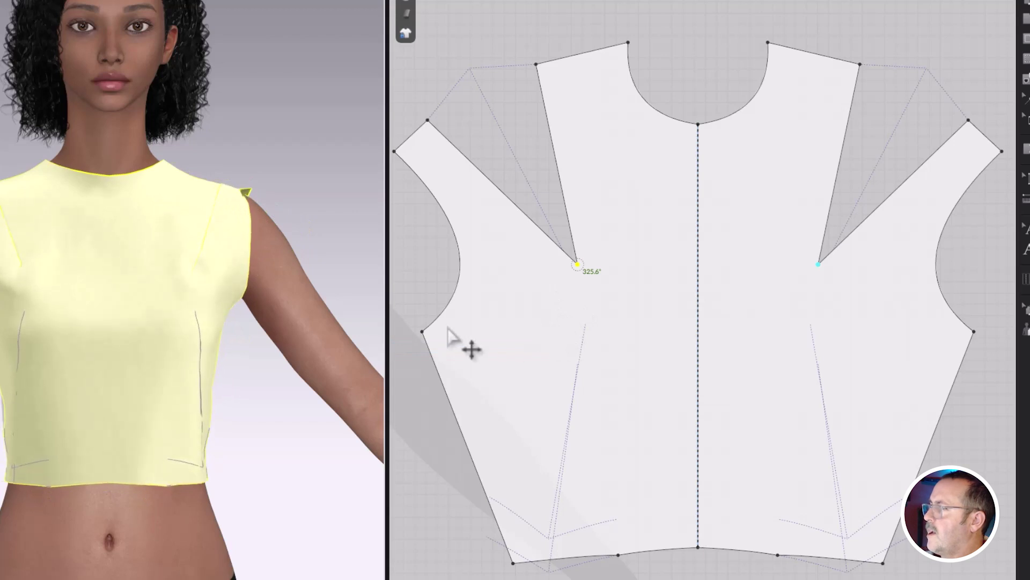
pyautogui.moveTo(230, 322); pyautogui.dragTo(251, 250, button='right')
pyautogui.moveTo(251, 250); pyautogui.dragTo(276, 271)
pyautogui.moveTo(252, 222); pyautogui.dragTo(276, 234)
# Select both legs of the front bodice's shoulder dart and start Shape Dart Cap on them
pyautogui.scroll(4, 513, 301)
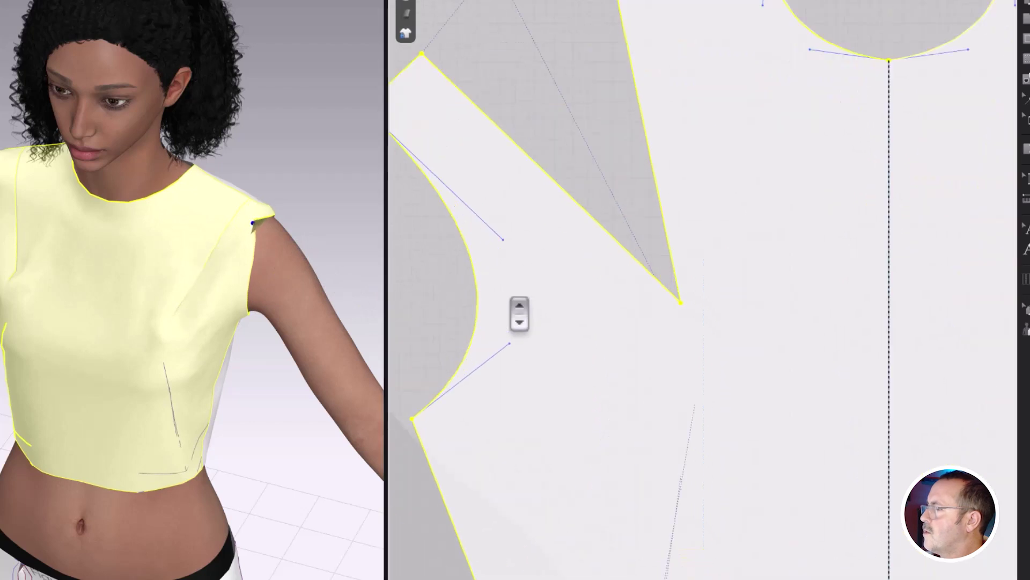
pyautogui.click(644, 267)
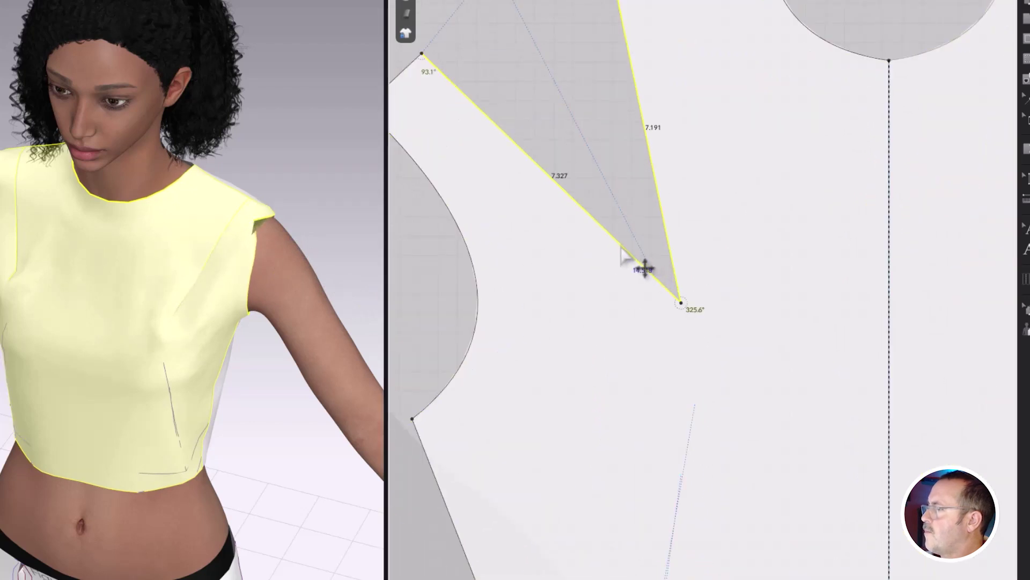
pyautogui.rightClick(621, 244)
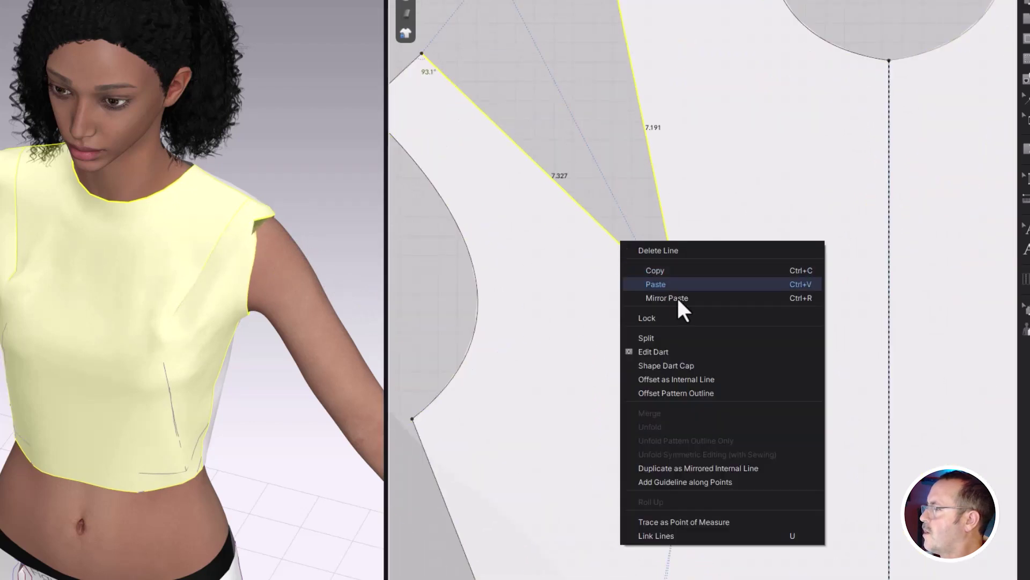
pyautogui.click(675, 365)
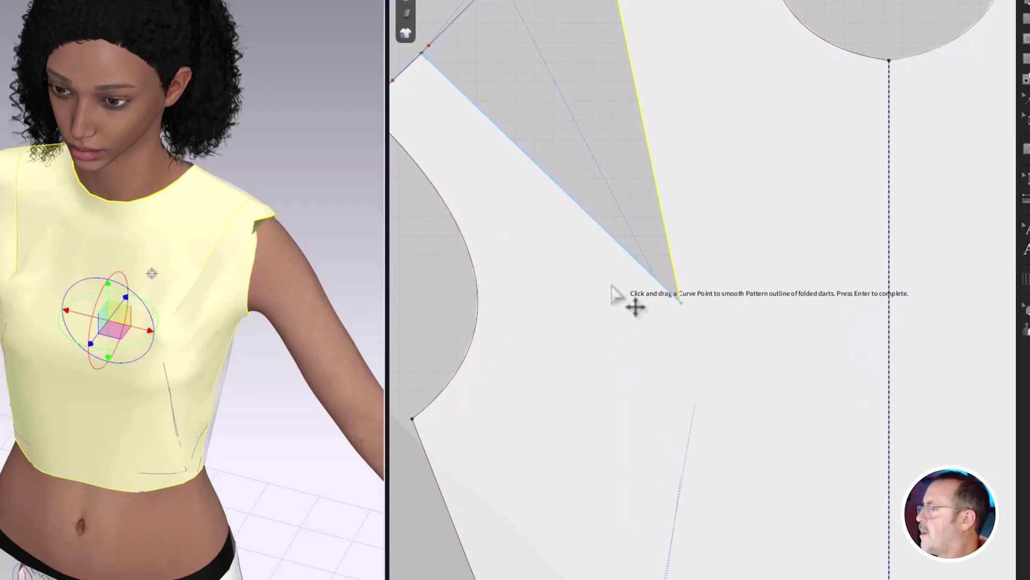
# Pull the folded armhole corner outward at the avatar's shoulder in 3D so that the front bodice lies flat there
pyautogui.click(252, 254)
pyautogui.moveTo(282, 304); pyautogui.dragTo(285, 285, button='right')
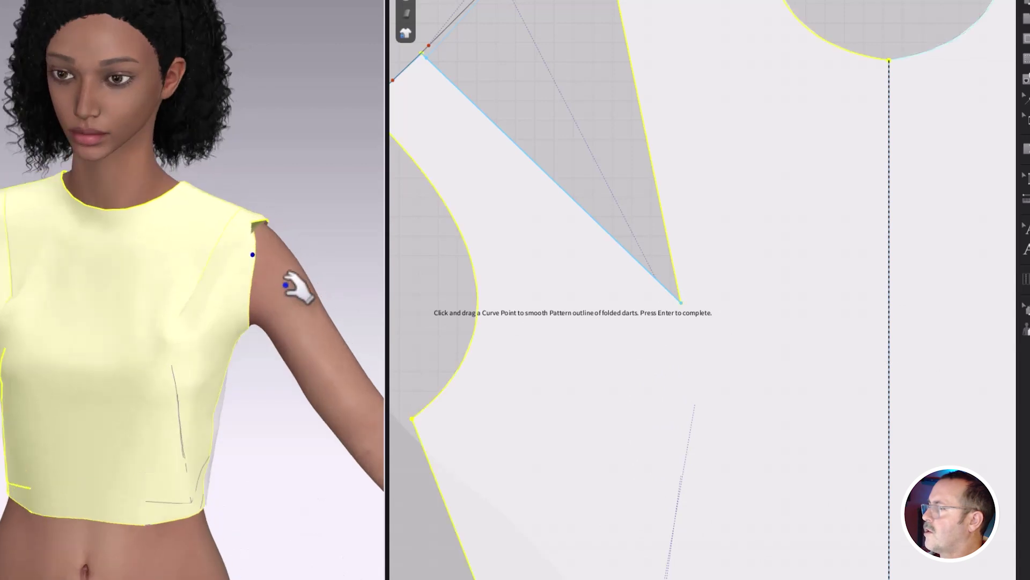
pyautogui.scroll(3, 295, 345)
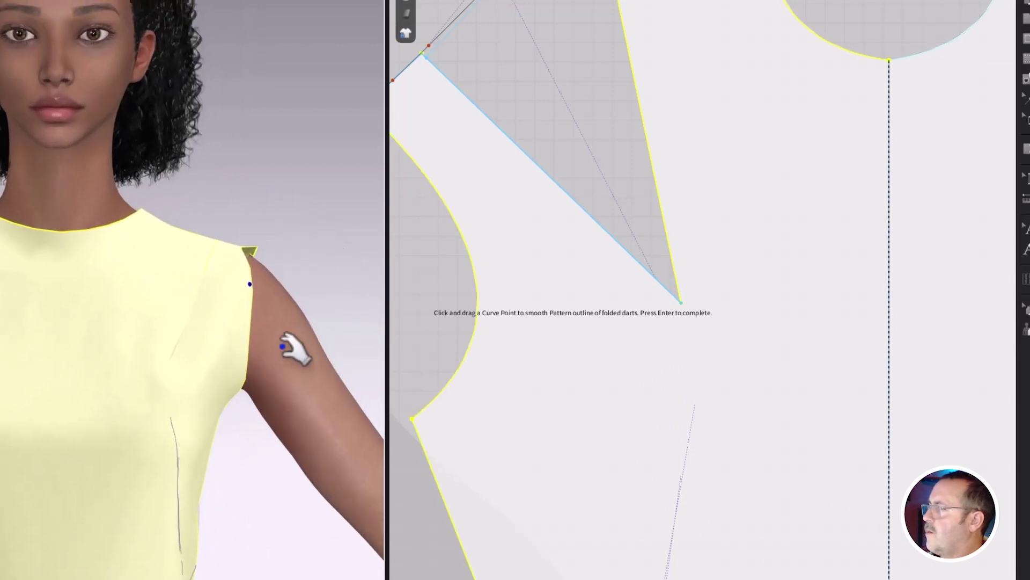
pyautogui.scroll(5, 295, 345)
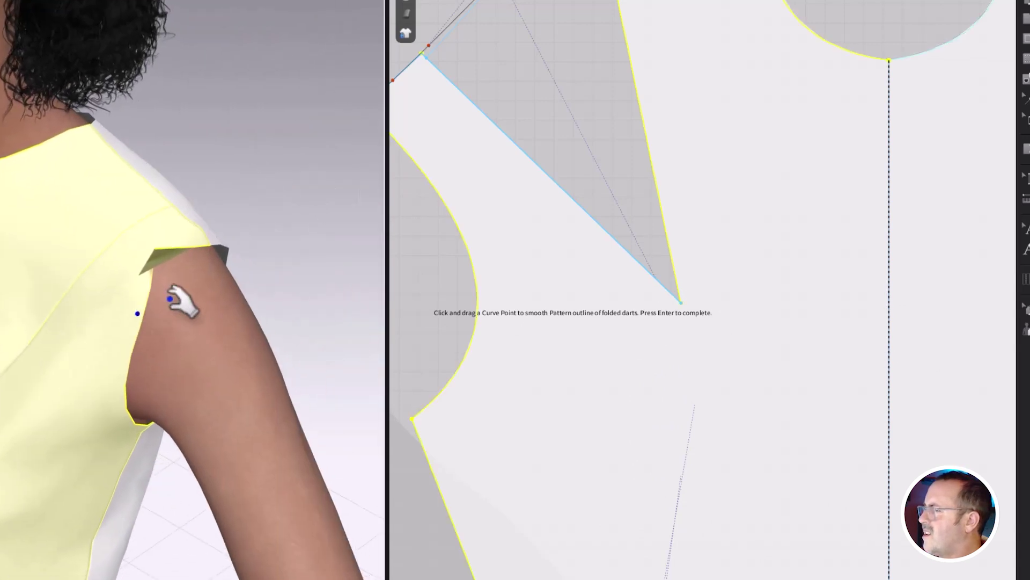
pyautogui.scroll(4, 215, 277)
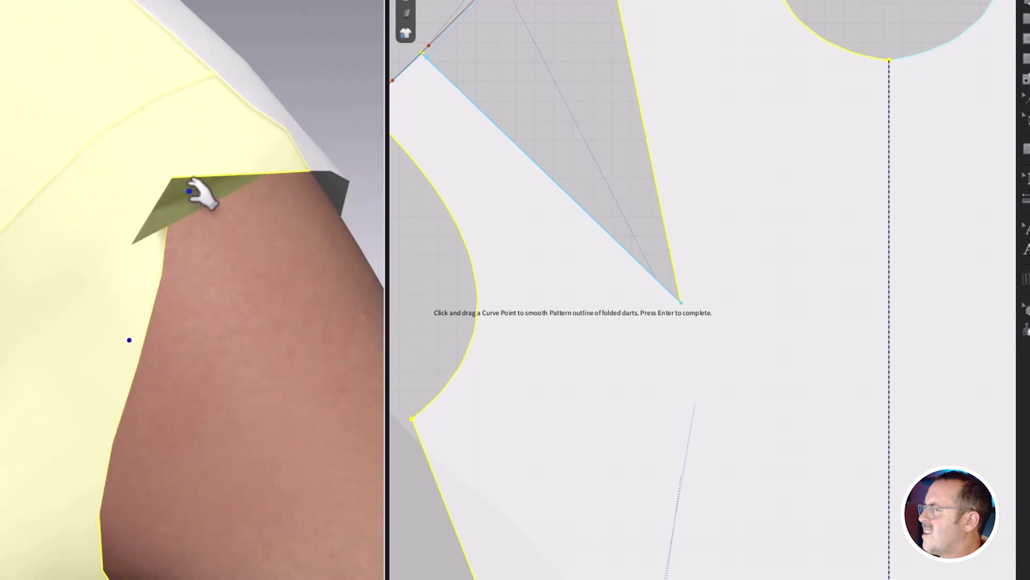
pyautogui.moveTo(189, 191); pyautogui.dragTo(300, 274)
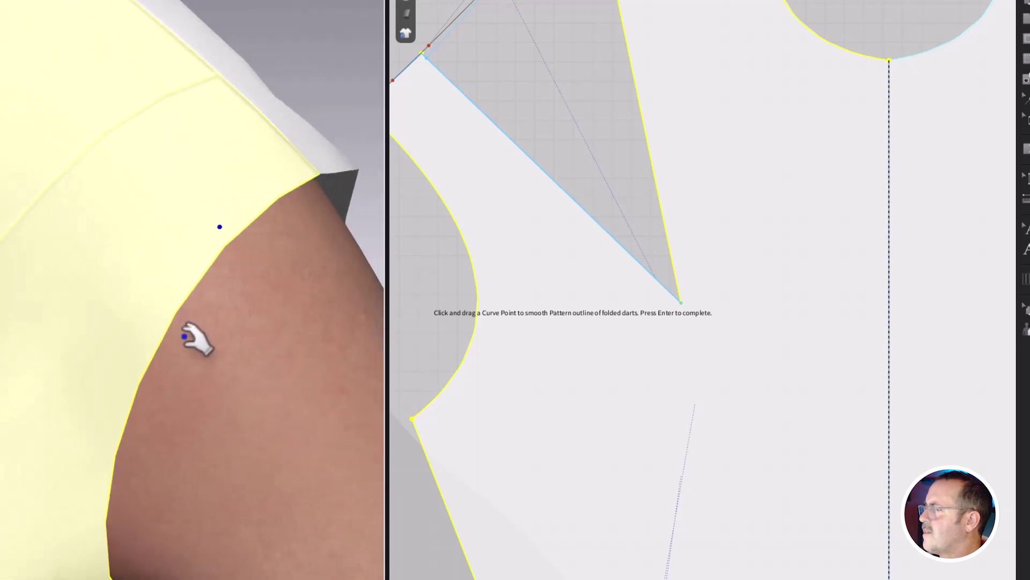
pyautogui.scroll(-5, 184, 343)
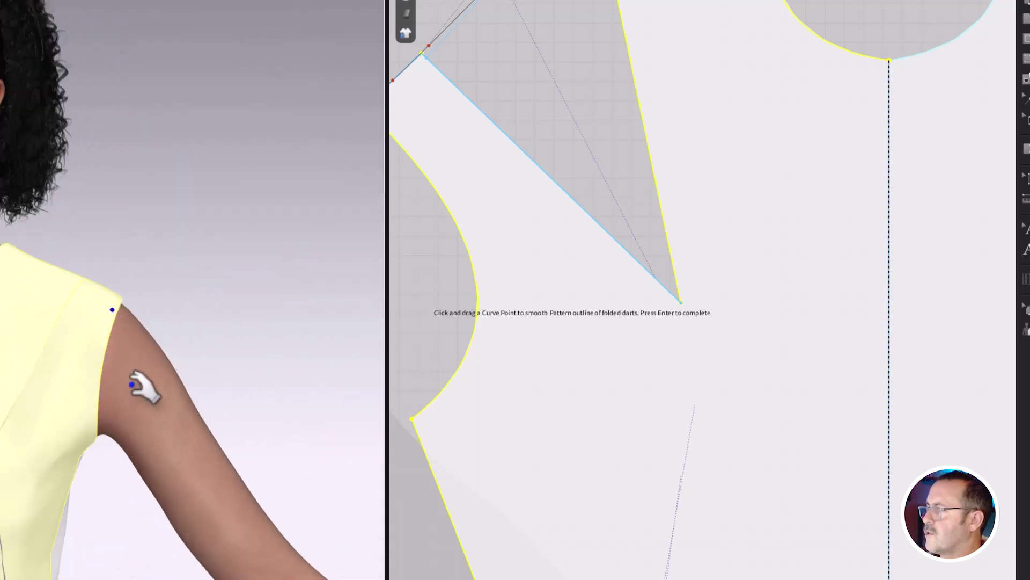
# Apply the black-and-white striped fabric to the front bodice
pyautogui.moveTo(132, 384); pyautogui.dragTo(143, 382, button='right')
pyautogui.moveTo(144, 394); pyautogui.dragTo(295, 301, button='middle')
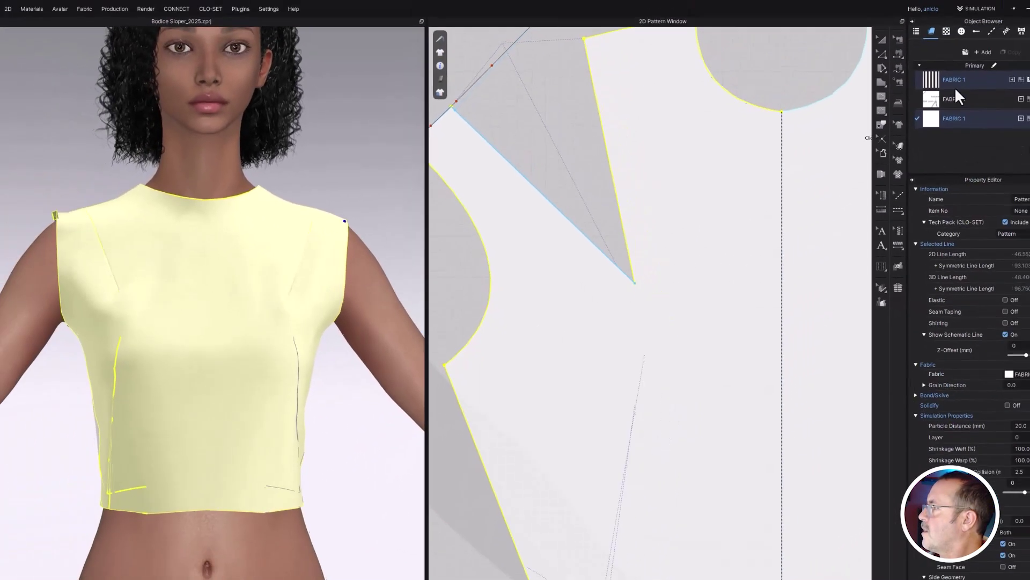
pyautogui.click(954, 86)
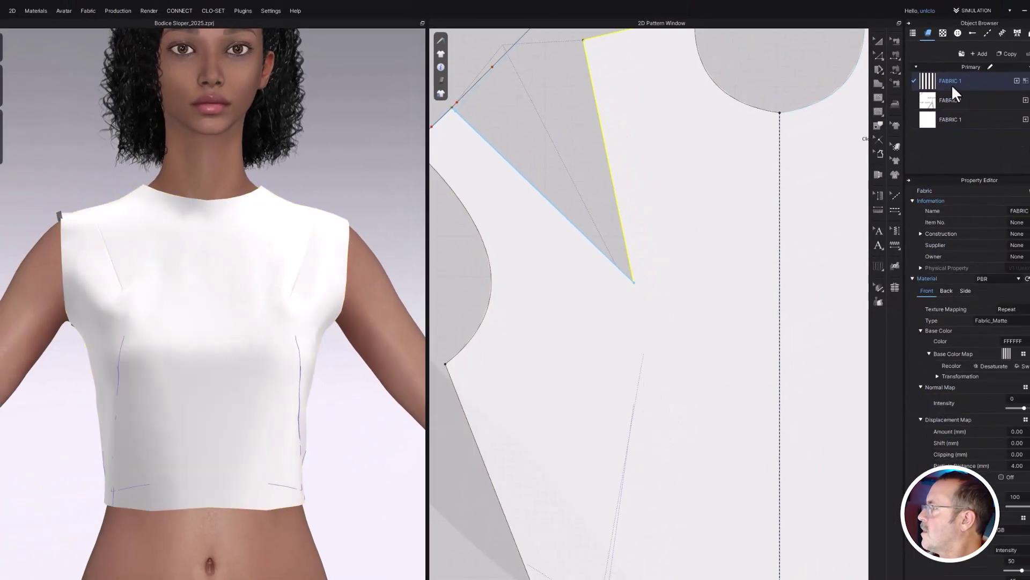
pyautogui.moveTo(953, 88); pyautogui.dragTo(799, 236)
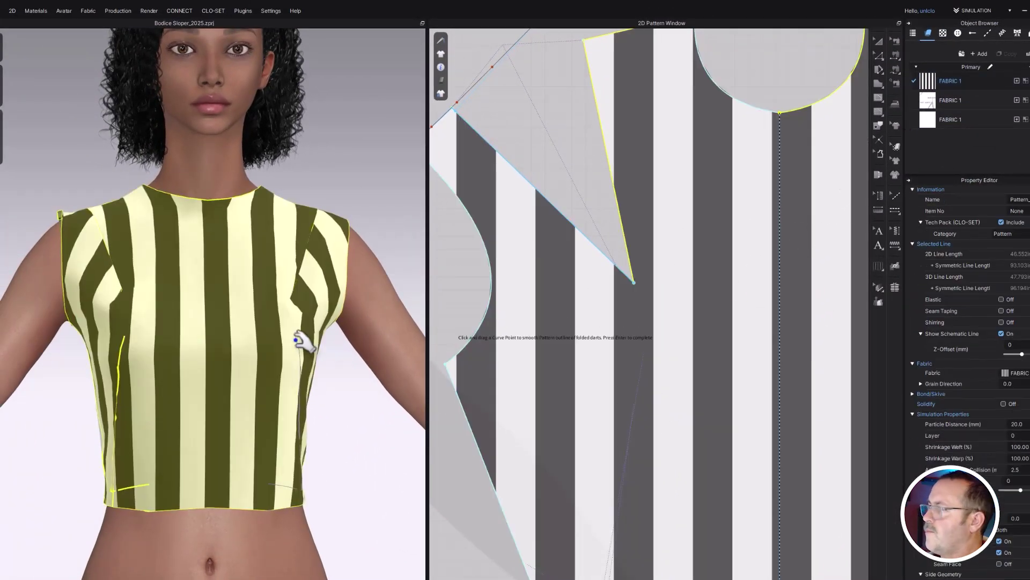
# Pull the folded armhole corner at the avatar's right shoulder into place in 3D and check the bodice from the front
pyautogui.click(66, 215)
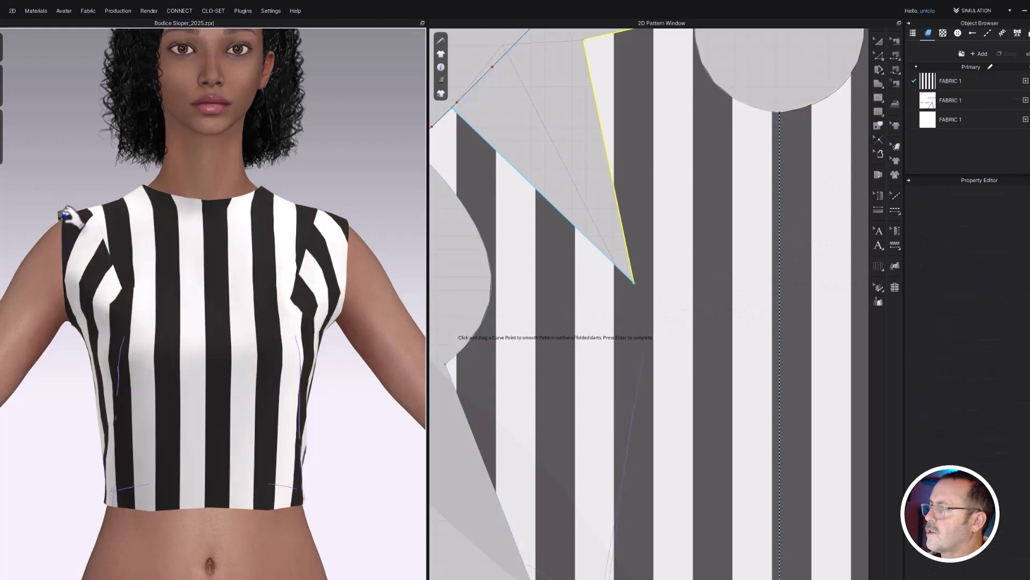
pyautogui.moveTo(64, 215); pyautogui.dragTo(64, 354, button='right')
pyautogui.click(24, 381)
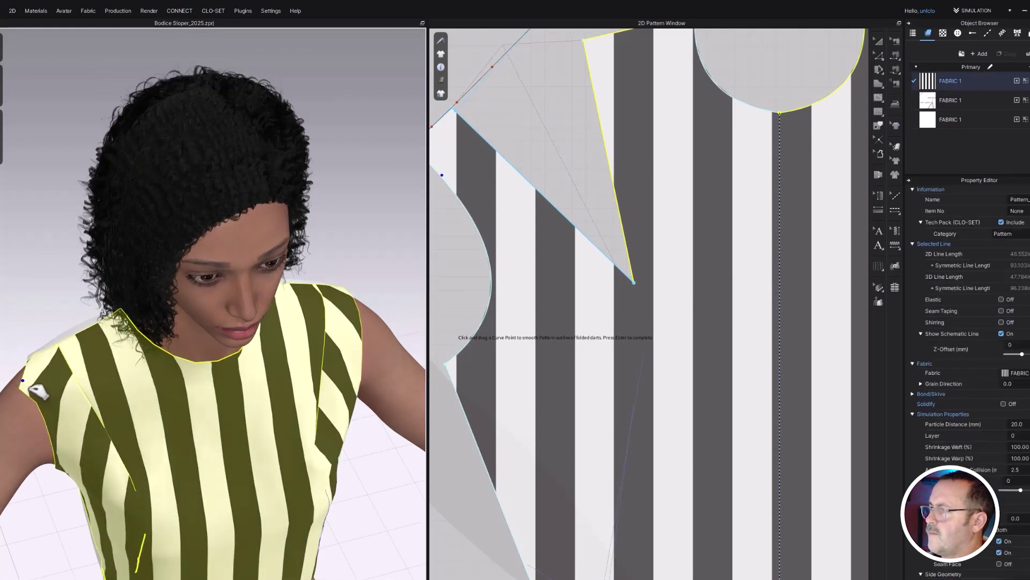
pyautogui.moveTo(30, 387); pyautogui.dragTo(75, 392)
pyautogui.press('2')
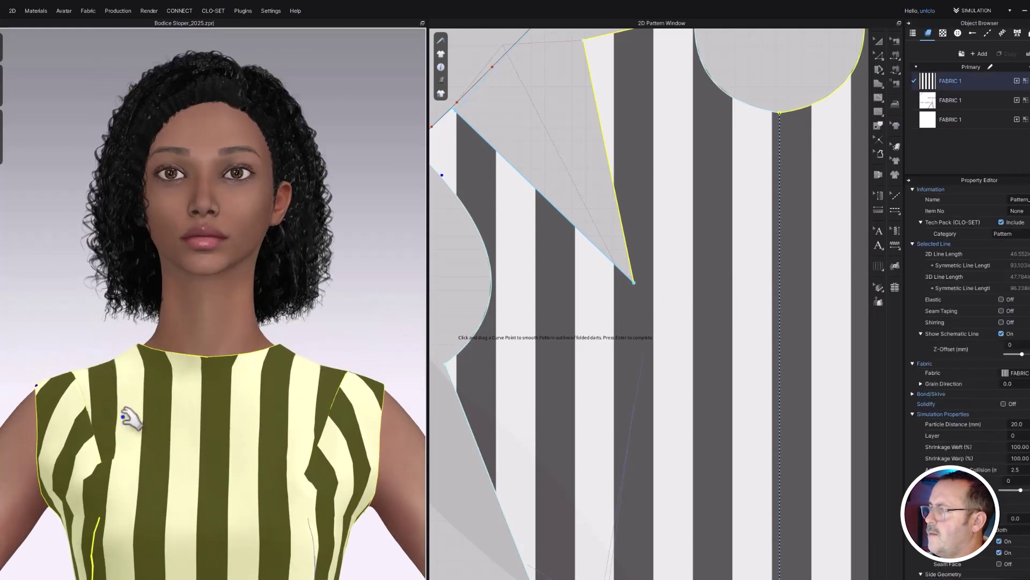
pyautogui.moveTo(123, 417); pyautogui.dragTo(166, 203, button='middle')
pyautogui.scroll(3, 183, 258)
pyautogui.scroll(-6, 195, 305)
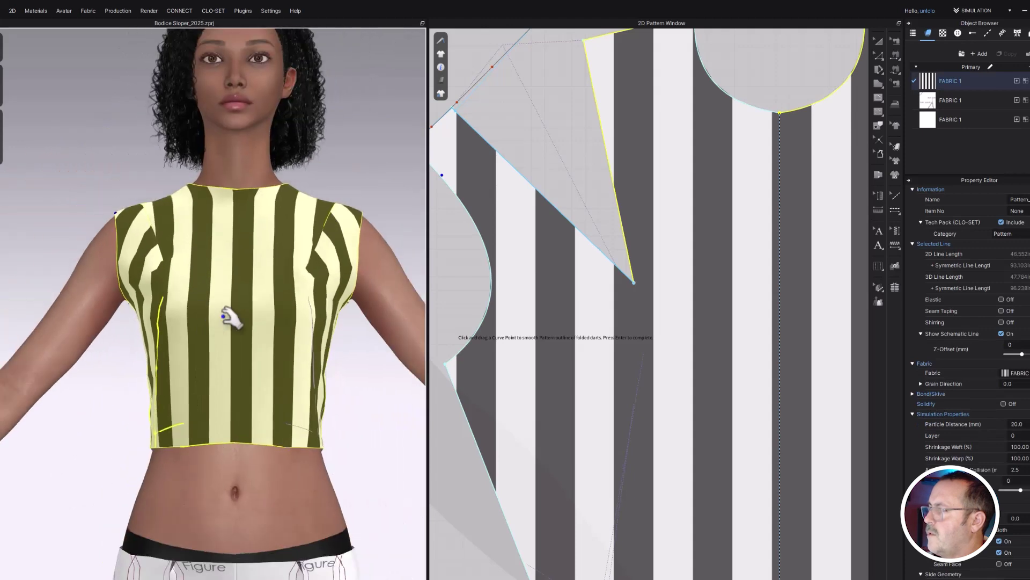
# Apply the plain white fabric back to the front bodice and complete the dart cap shaping
pyautogui.scroll(-5, 526, 464)
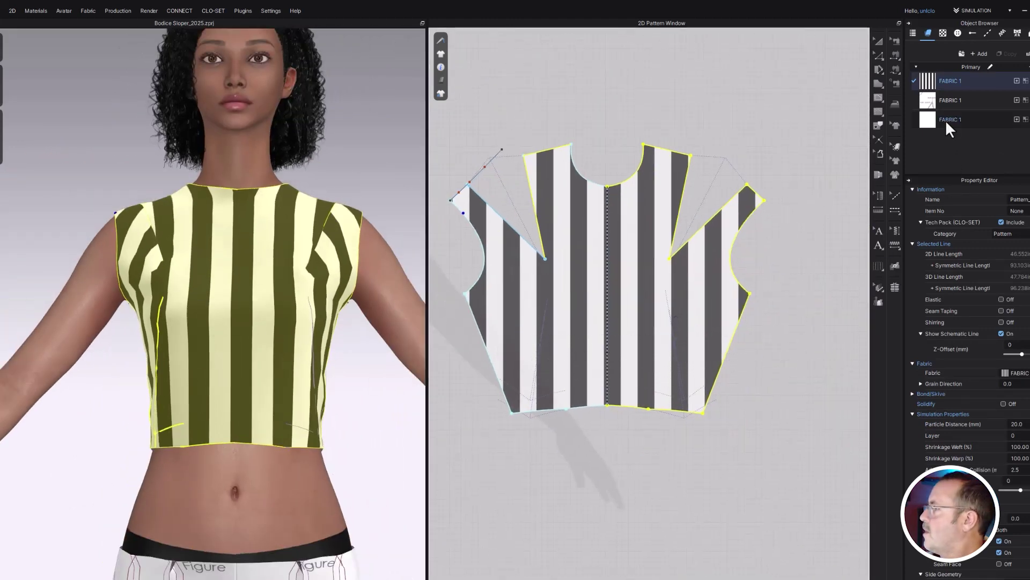
pyautogui.moveTo(946, 120); pyautogui.dragTo(683, 287)
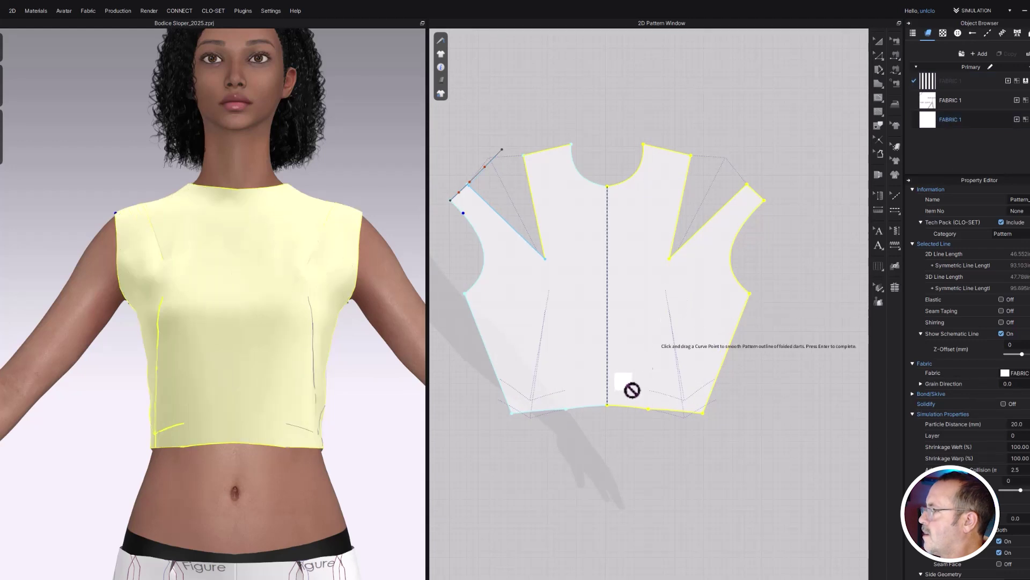
pyautogui.click(545, 384)
pyautogui.press('Return')
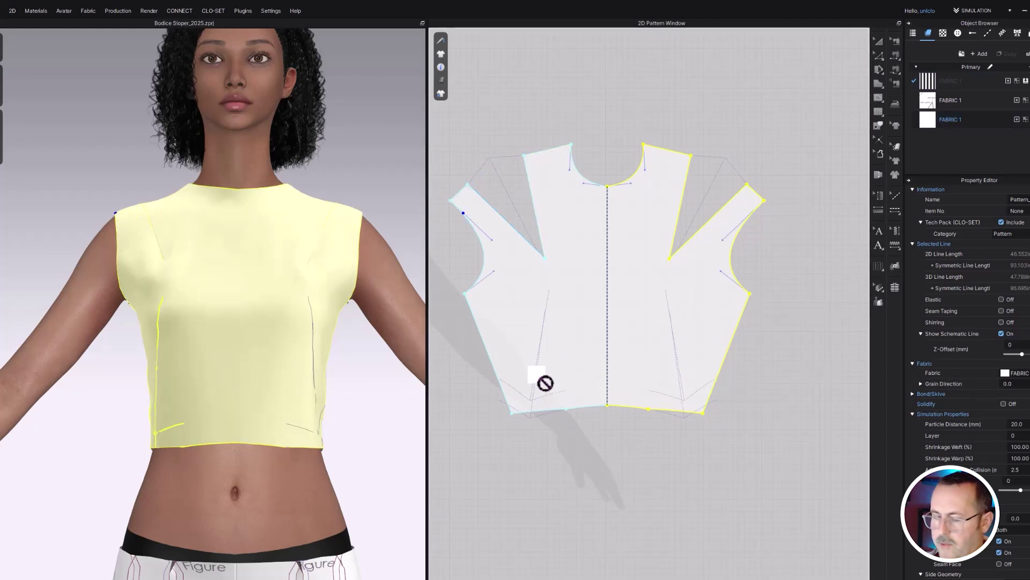
pyautogui.press('Escape')
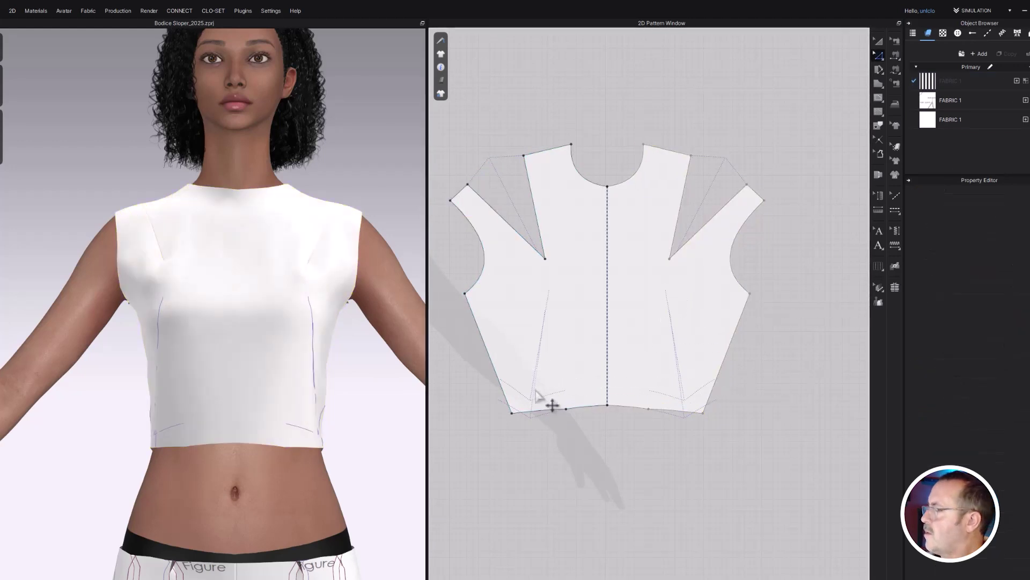
# Delete the leftover waist dart baselines near the front bodice's hem by removing their points and remaining line
pyautogui.rightClick(532, 419)
pyautogui.press('Escape')
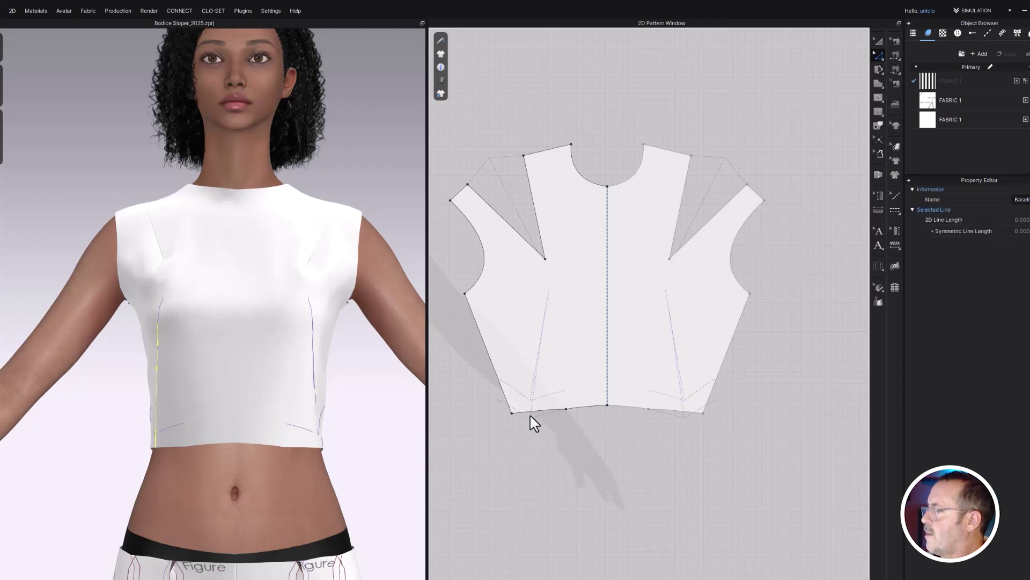
pyautogui.click(530, 414)
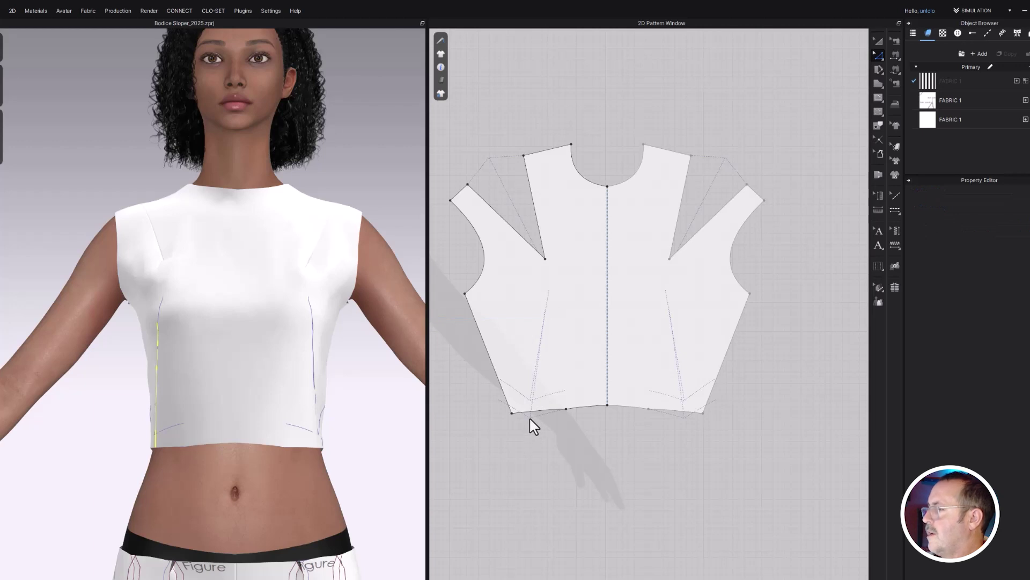
pyautogui.scroll(5, 530, 418)
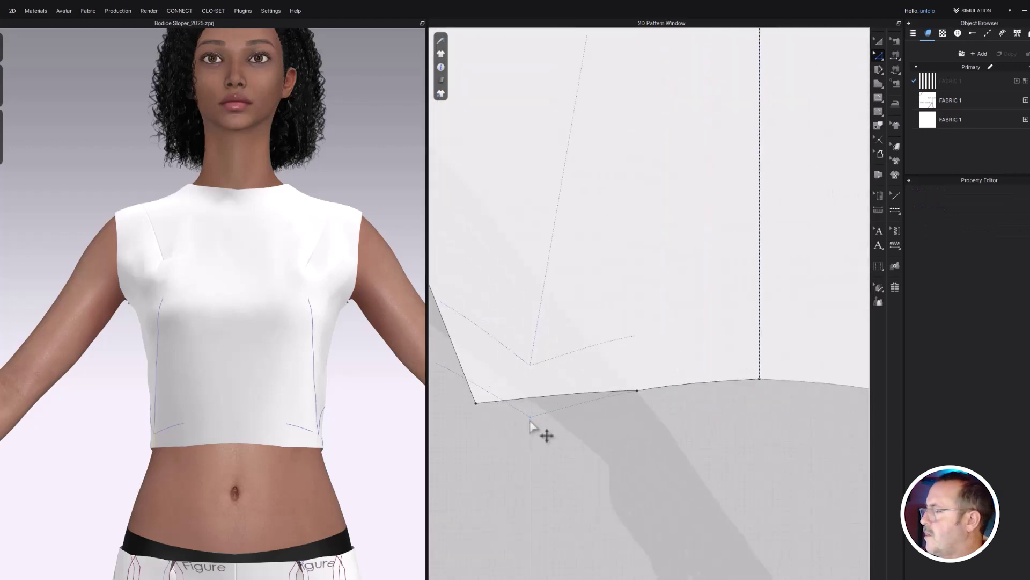
pyautogui.rightClick(532, 418)
pyautogui.click(551, 425)
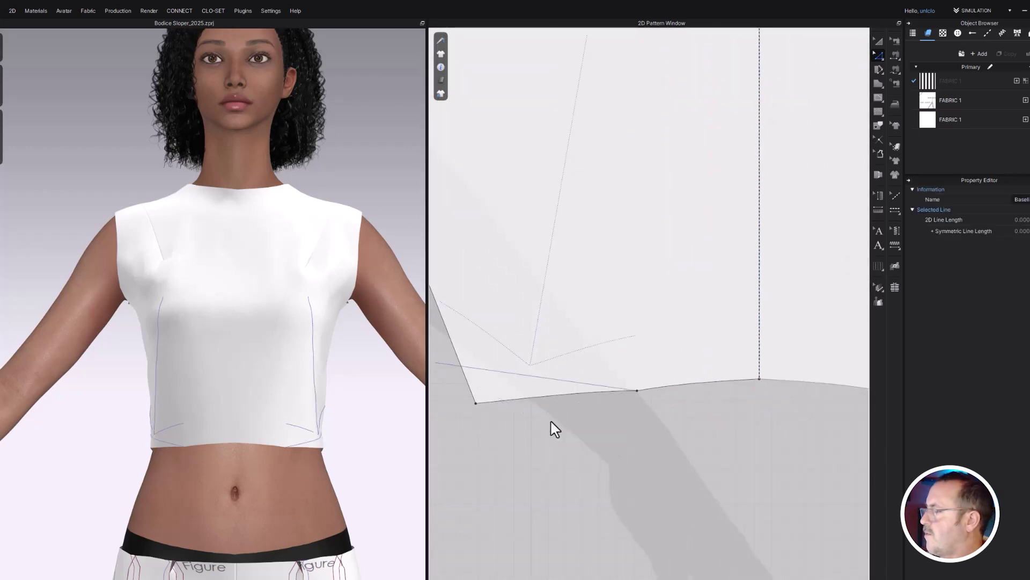
pyautogui.rightClick(530, 367)
pyautogui.click(557, 375)
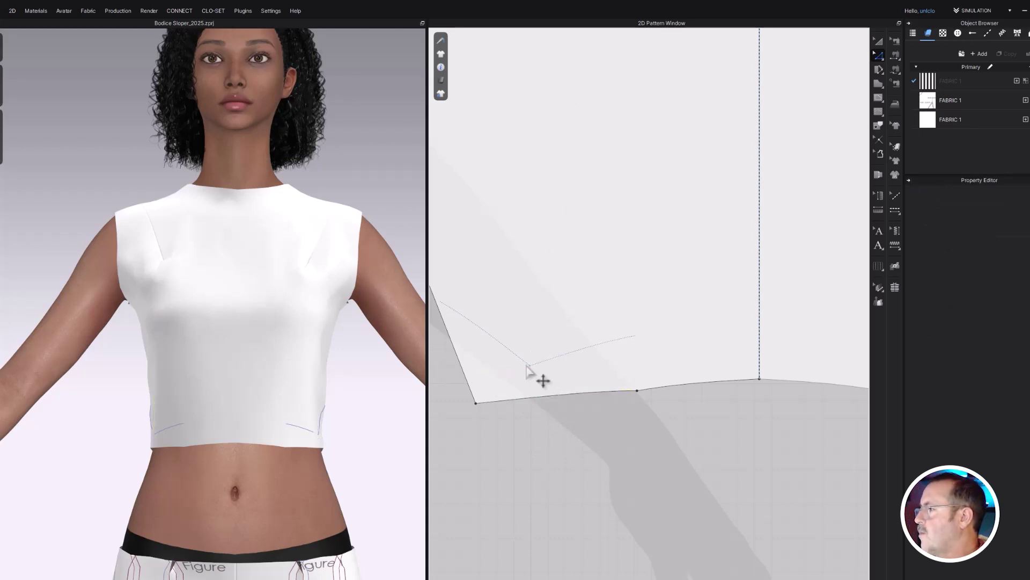
pyautogui.rightClick(530, 367)
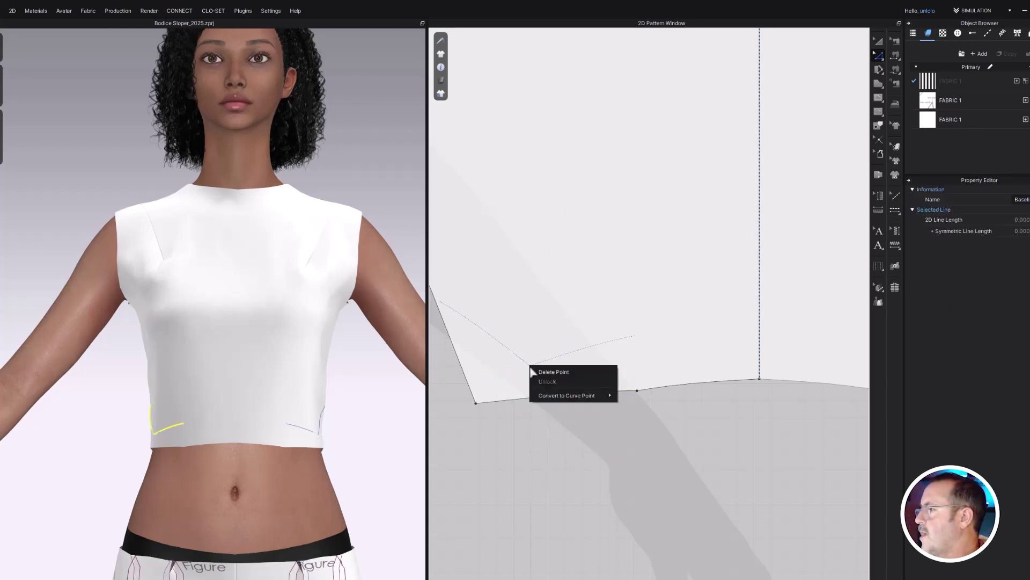
pyautogui.click(545, 375)
pyautogui.click(525, 318)
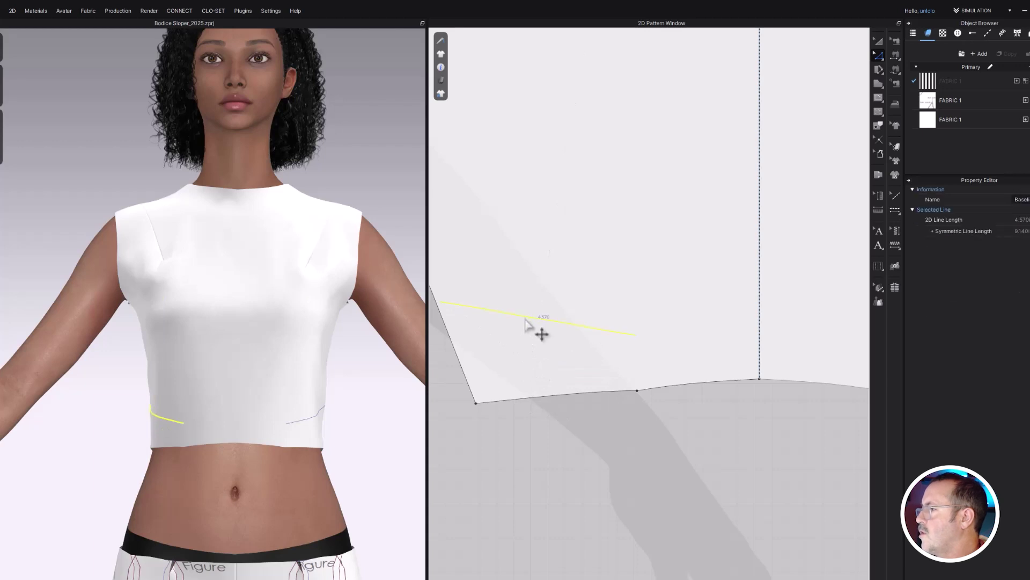
# Select both legs of the front bodice's shoulder dart and look at the Edit Dart and Shape Dart Cap options
pyautogui.scroll(-4, 526, 360)
pyautogui.moveTo(526, 313); pyautogui.dragTo(561, 427, button='middle')
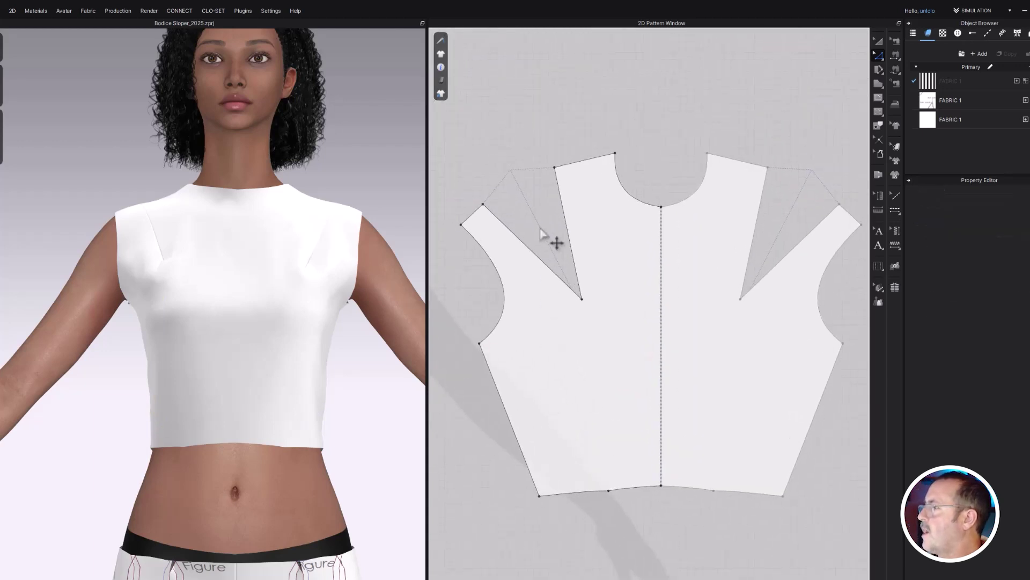
pyautogui.click(541, 263)
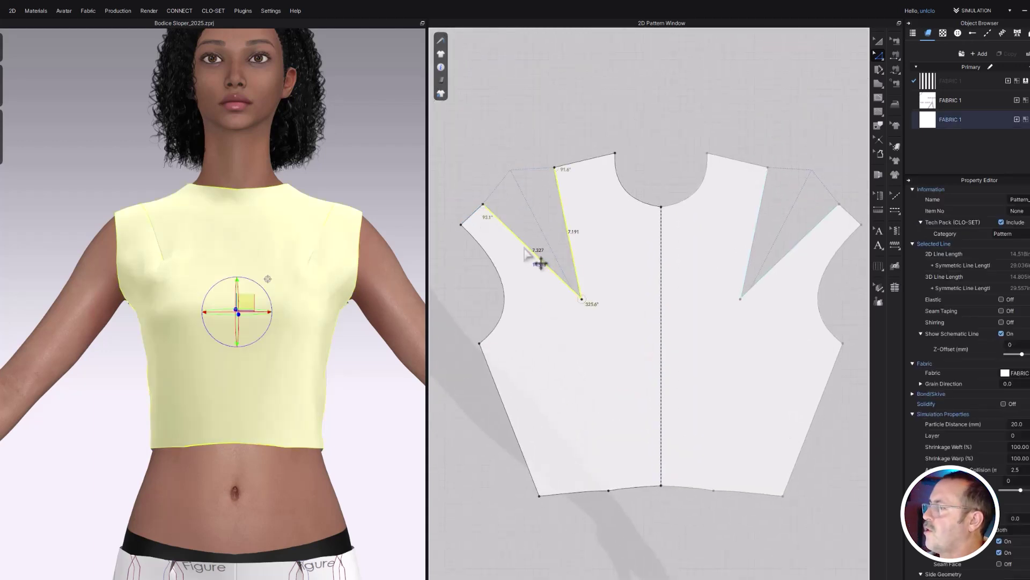
pyautogui.rightClick(525, 247)
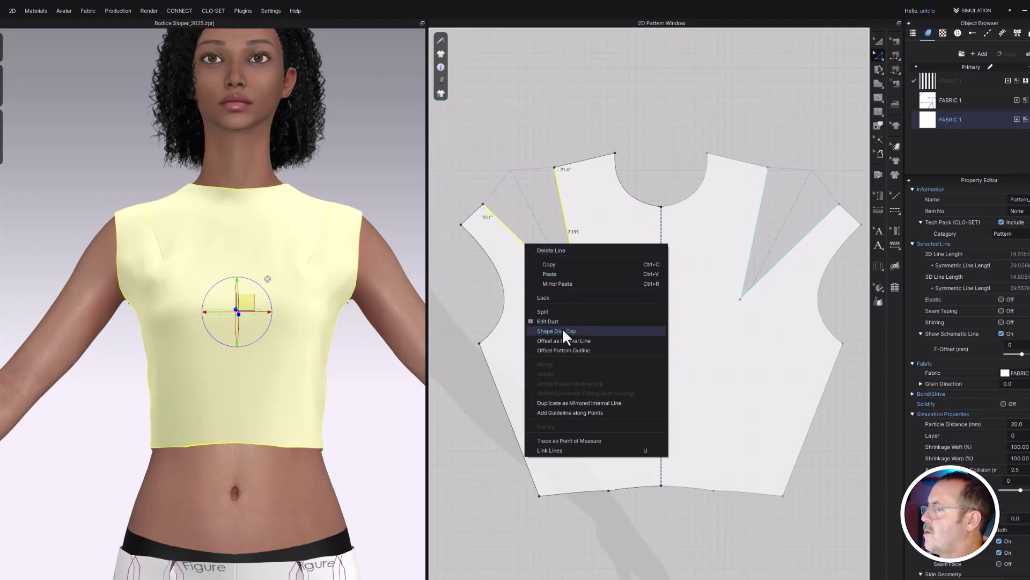
pyautogui.click(480, 468)
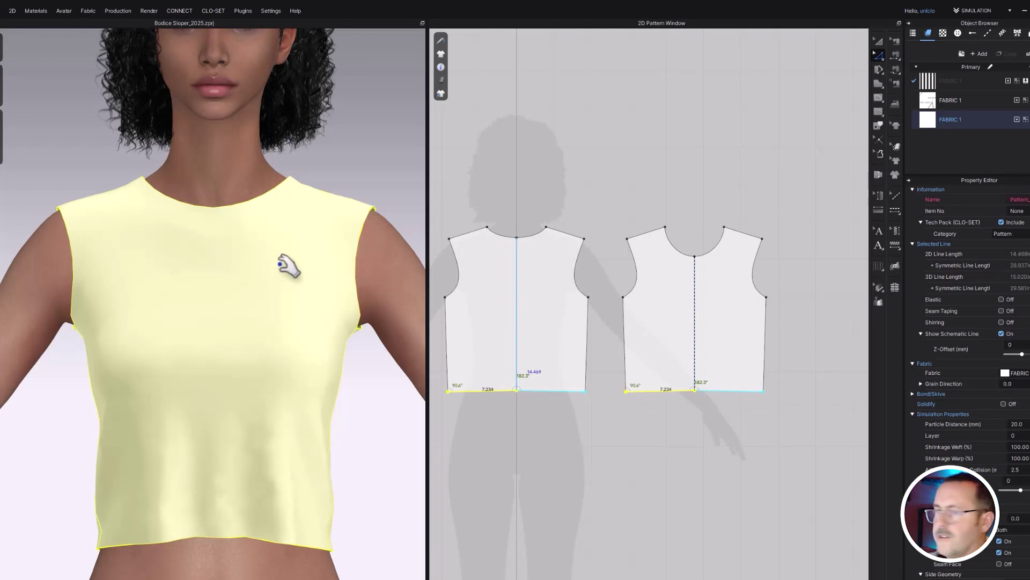
# On the dartless front bodice, draw an internal line about 4.18 long down from the neckline centre and a horizontal one about 2.86 long meeting its lower end
pyautogui.scroll(5, 695, 288)
pyautogui.press('Escape')
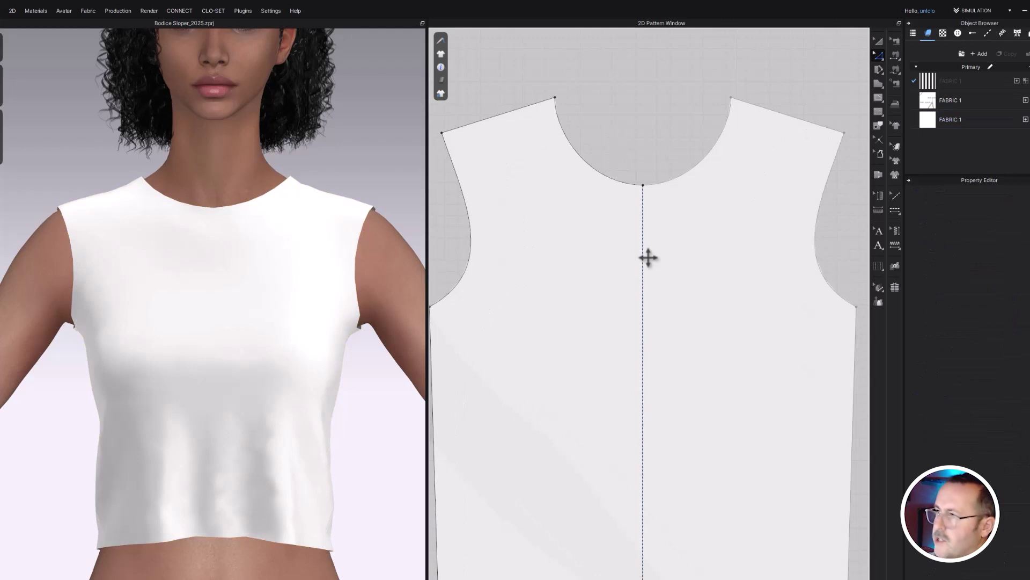
pyautogui.press('v')
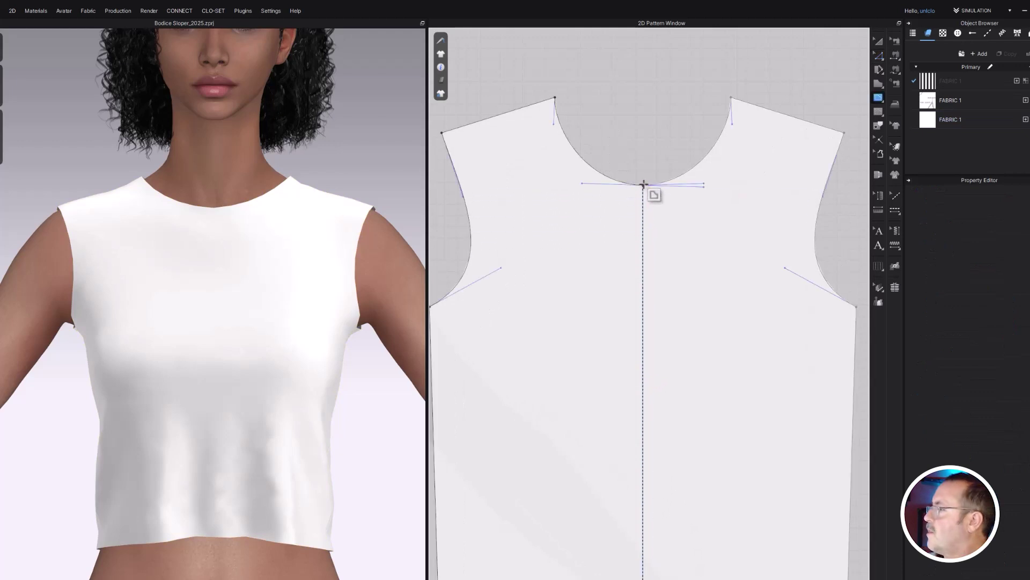
pyautogui.click(642, 299)
pyautogui.scroll(5, 228, 300)
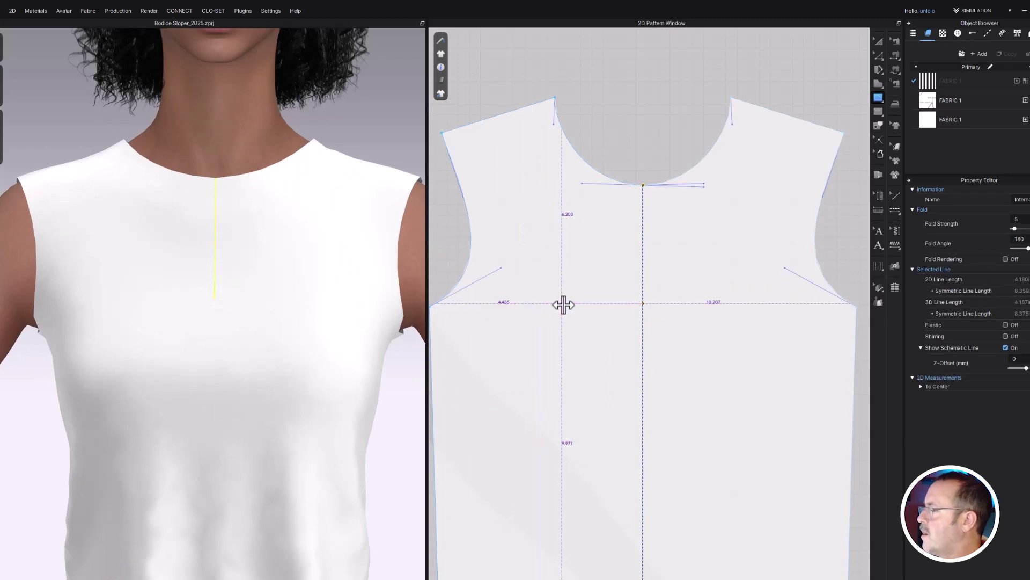
pyautogui.doubleClick(643, 304)
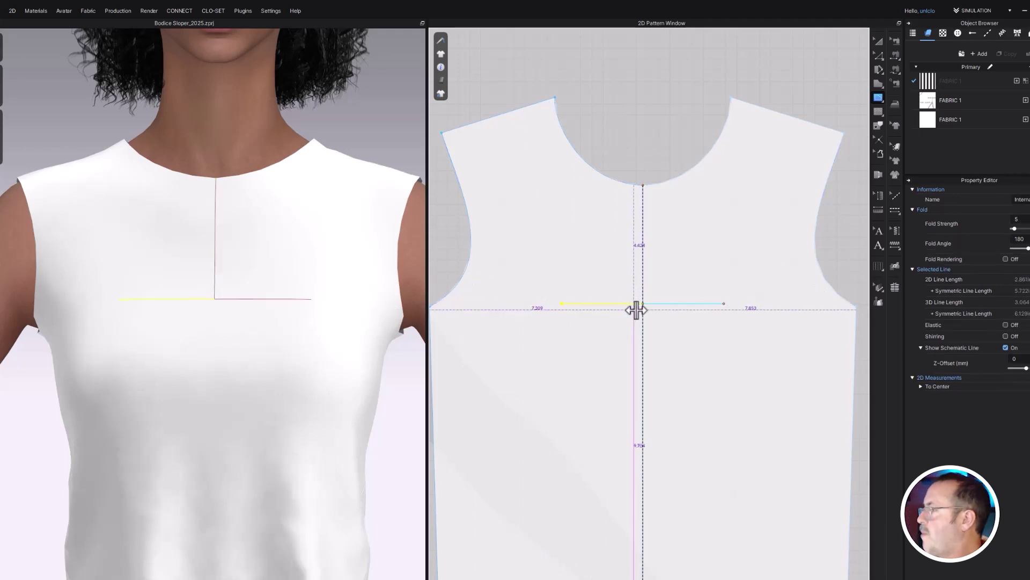
# Cut the front bodice along the vertical internal line at the centre front, from the neckline to the horizontal line
pyautogui.scroll(3, 667, 318)
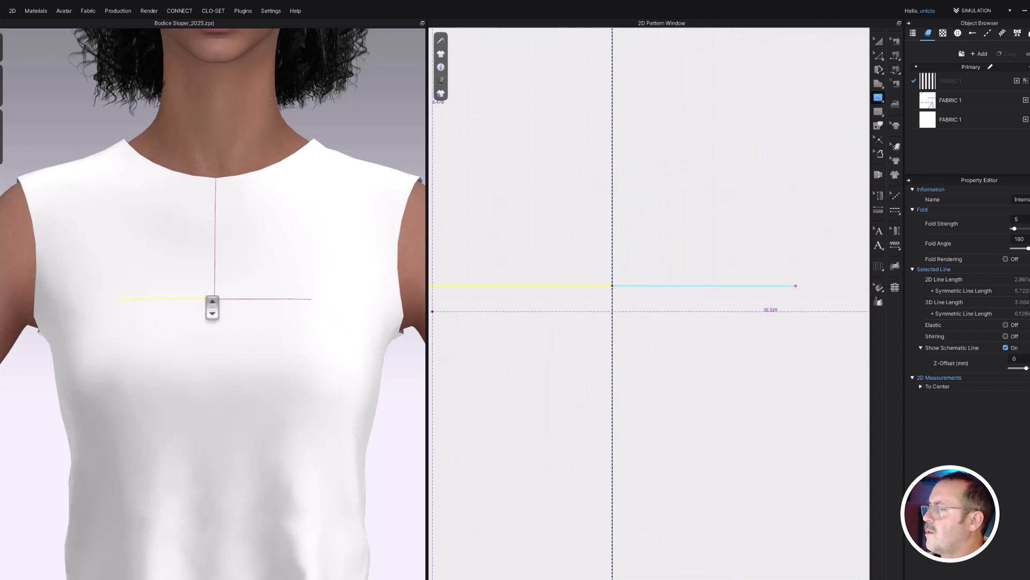
pyautogui.moveTo(598, 344); pyautogui.dragTo(611, 353, button='middle')
pyautogui.moveTo(611, 353); pyautogui.dragTo(664, 410, button='right')
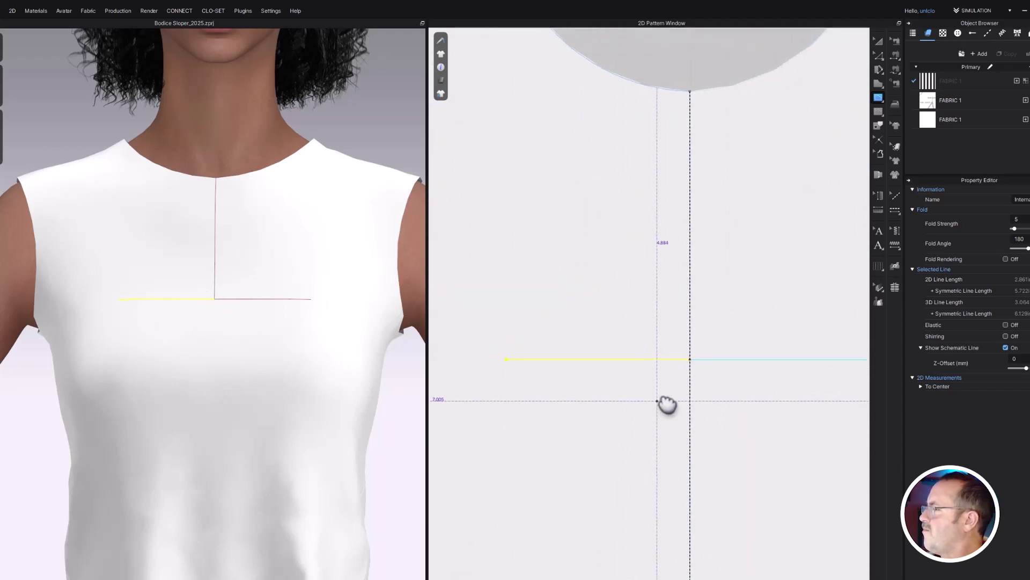
pyautogui.scroll(2, 705, 202)
pyautogui.press('z')
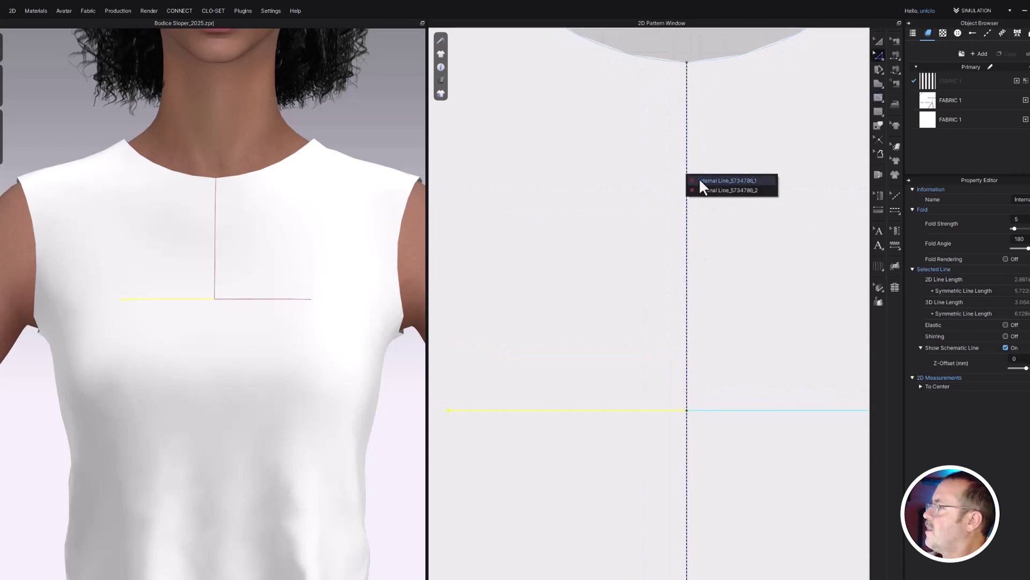
pyautogui.click(697, 182)
pyautogui.hotkey('ctrl', 'x')
# Move the neckline points of the centre-front cut symmetrically apart to open a narrow wedge ending at the horizontal line
pyautogui.moveTo(693, 181); pyautogui.dragTo(681, 280, button='middle')
pyautogui.scroll(6, 672, 194)
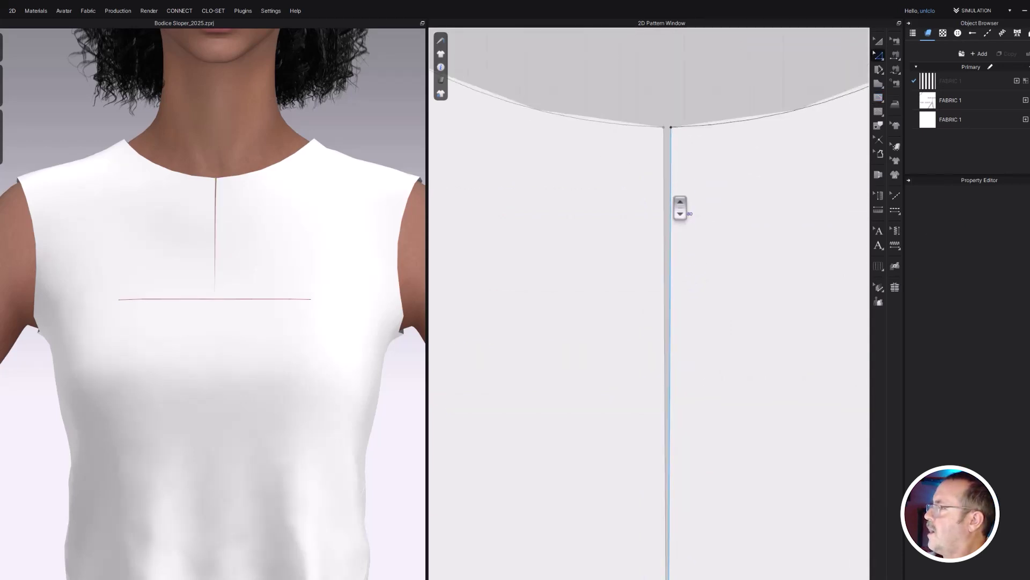
pyautogui.moveTo(677, 206); pyautogui.dragTo(676, 199, button='middle')
pyautogui.moveTo(676, 199); pyautogui.dragTo(658, 216, button='right')
pyautogui.click(668, 204)
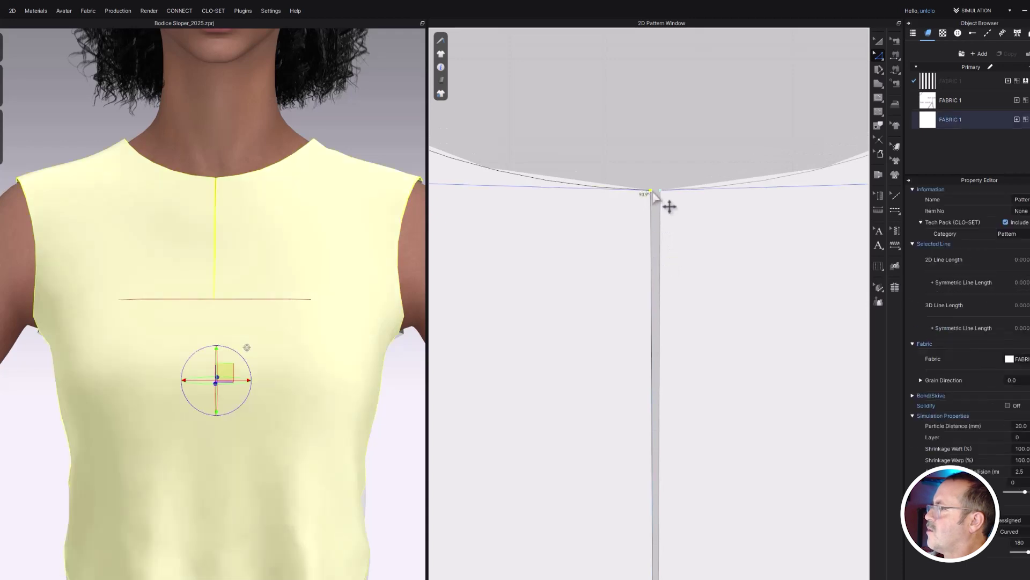
pyautogui.moveTo(648, 192); pyautogui.dragTo(628, 191)
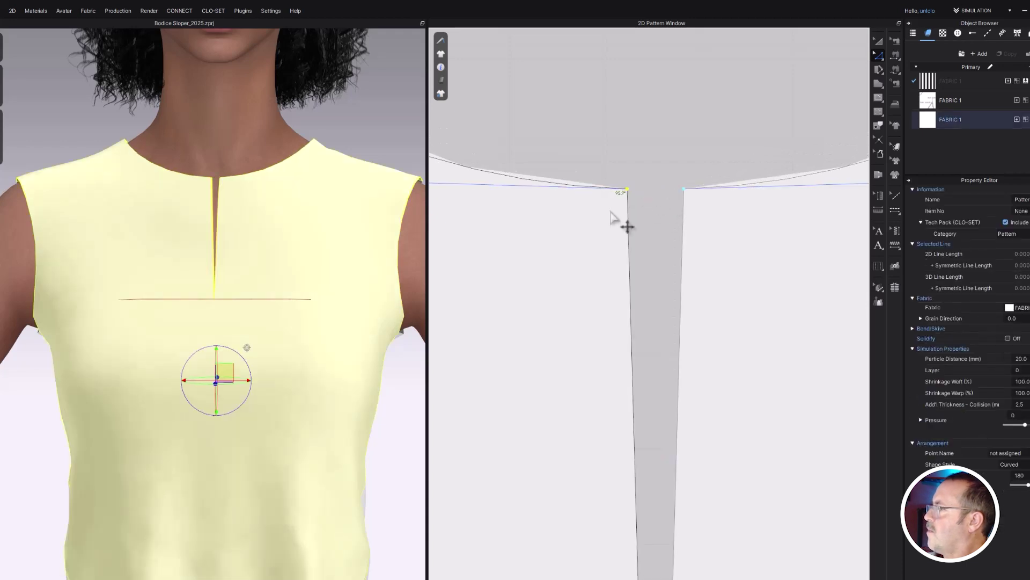
pyautogui.scroll(-3, 601, 362)
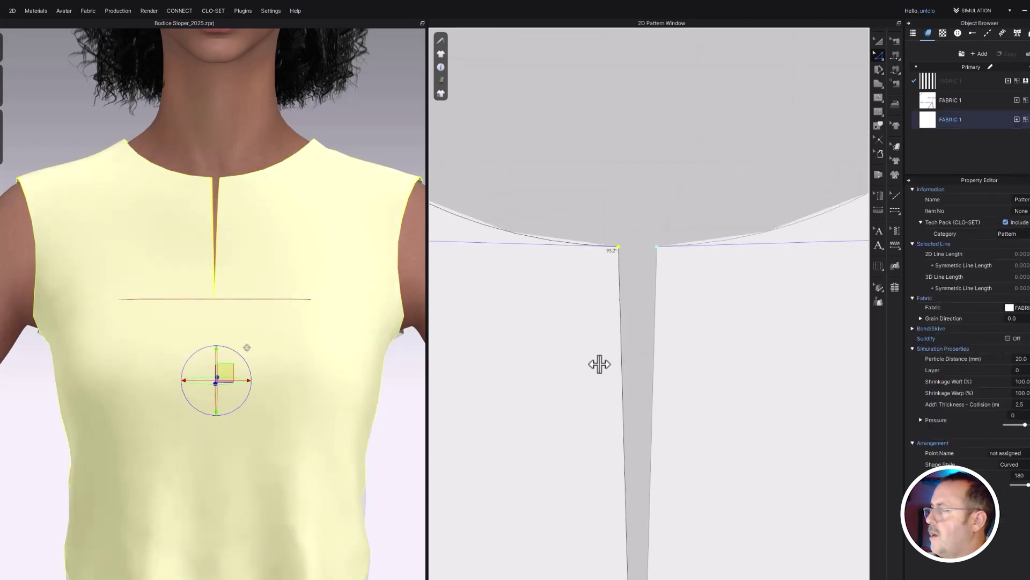
pyautogui.moveTo(600, 363); pyautogui.dragTo(592, 135, button='middle')
pyautogui.moveTo(584, 304); pyautogui.dragTo(595, 118, button='middle')
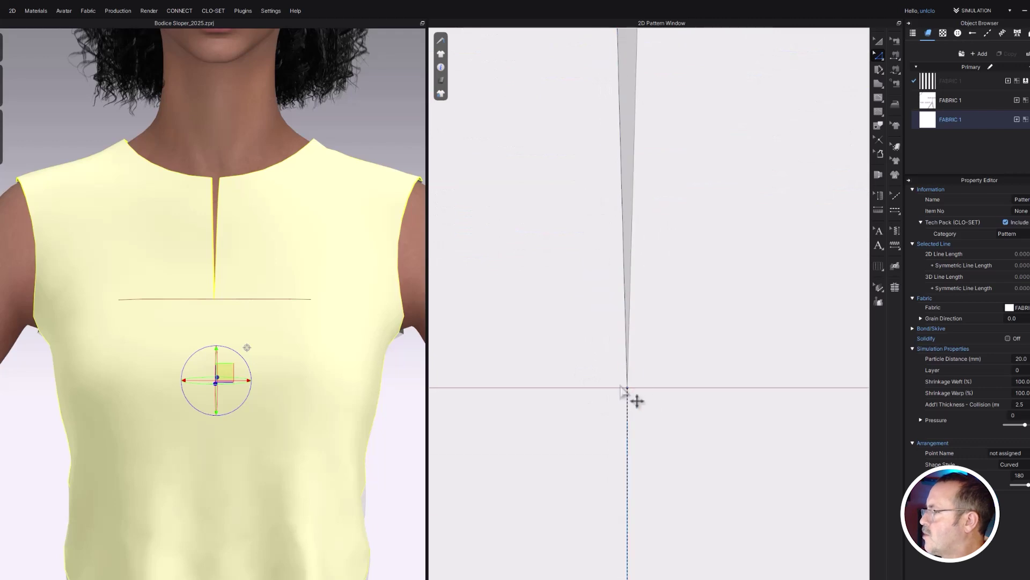
pyautogui.moveTo(618, 400); pyautogui.dragTo(713, 409, button='middle')
pyautogui.scroll(2, 711, 412)
pyautogui.scroll(-2, 711, 413)
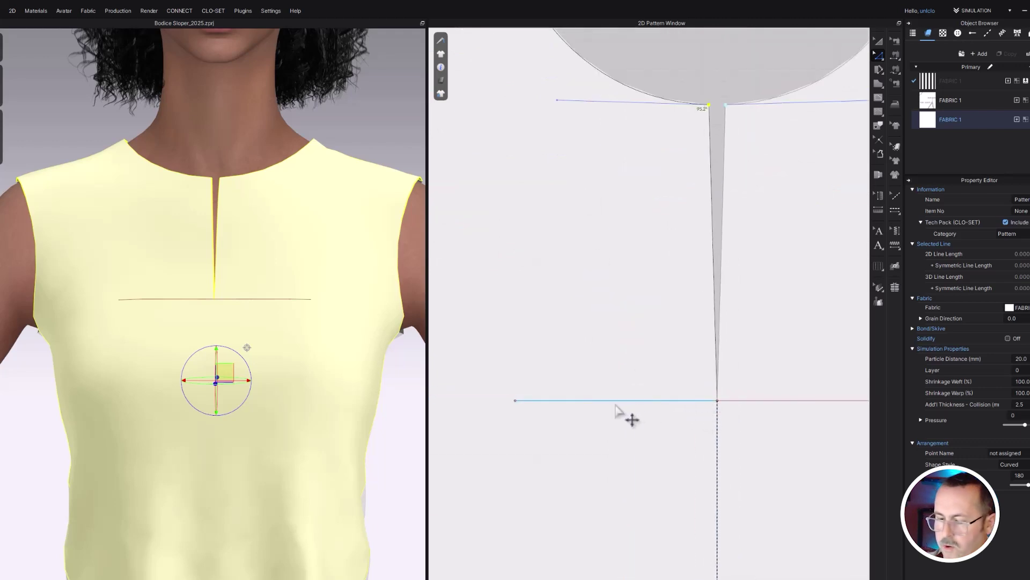
# Draw a diagonal internal line about 3.48 in long from the horizontal line's outer end up to the edge of the centre-front wedge
pyautogui.press('g')
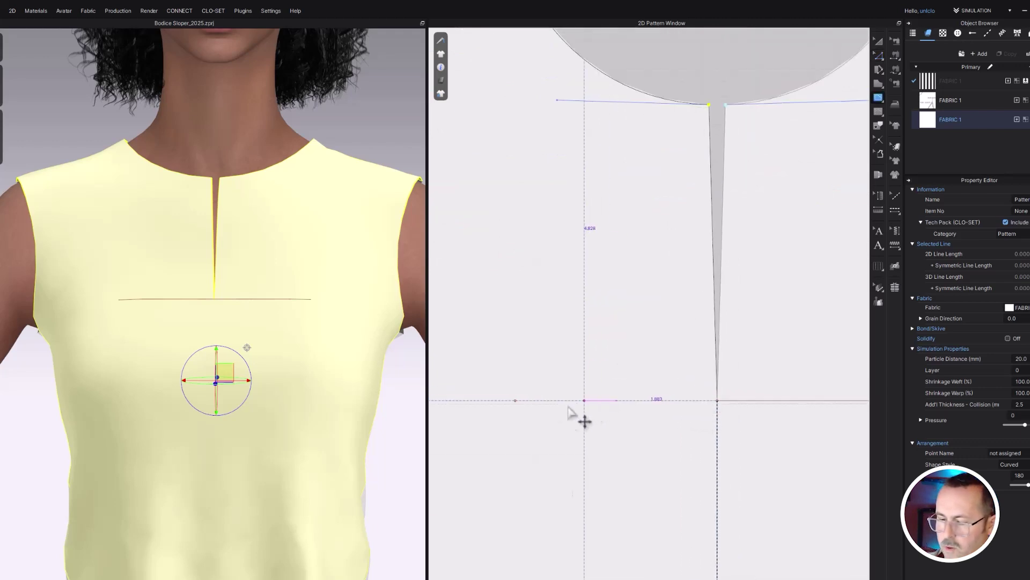
pyautogui.click(515, 399)
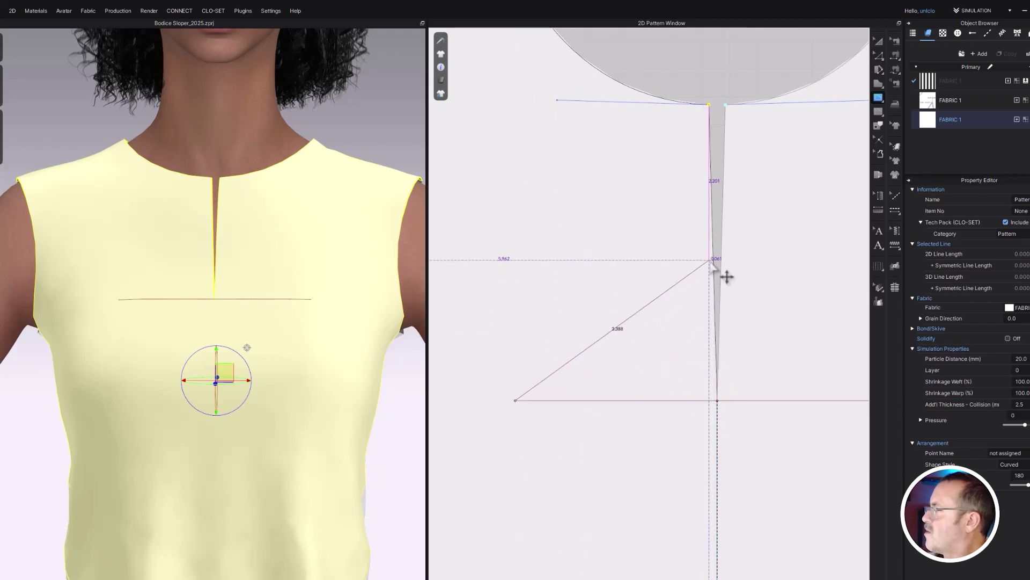
pyautogui.click(713, 255)
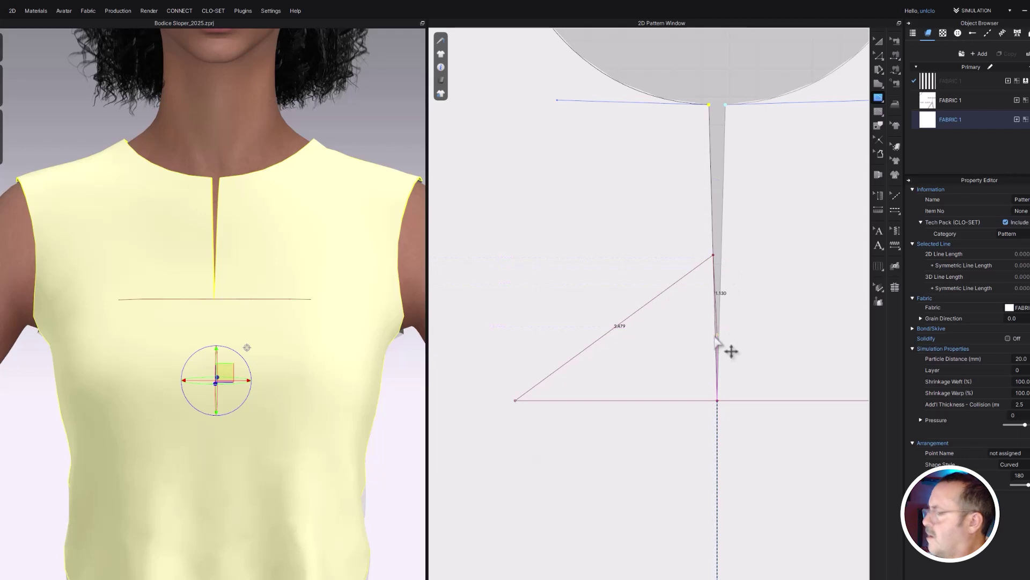
pyautogui.press('Return')
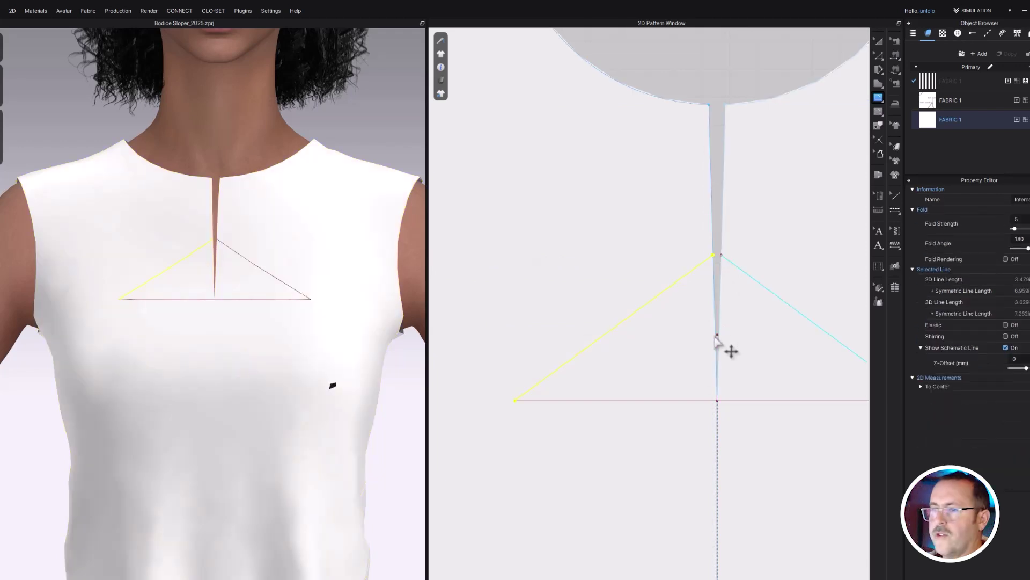
# Cut the front bodice along the diagonal internal line and cut and sew it along the horizontal one, separating the mirrored triangles
pyautogui.press('z')
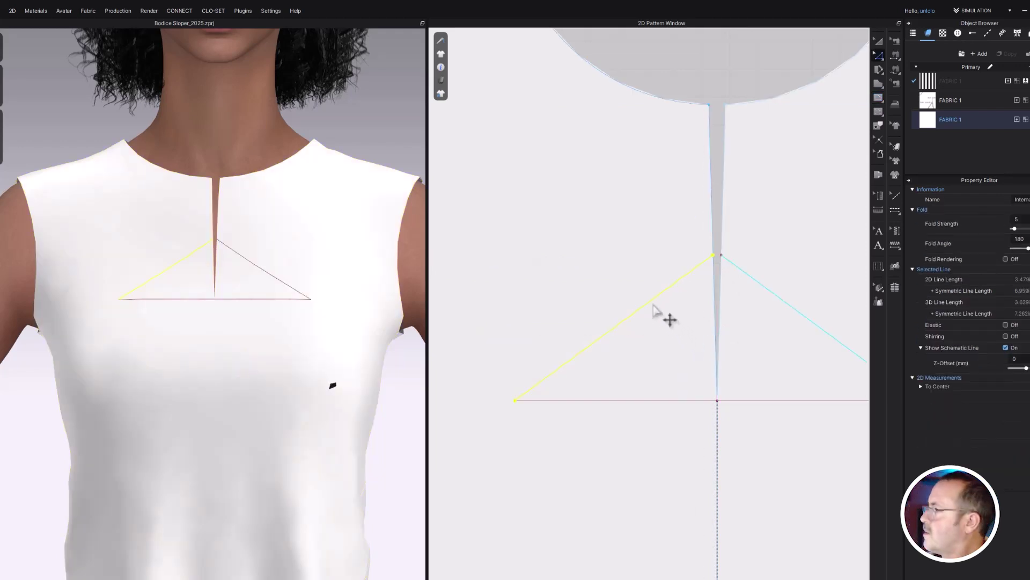
pyautogui.rightClick(654, 302)
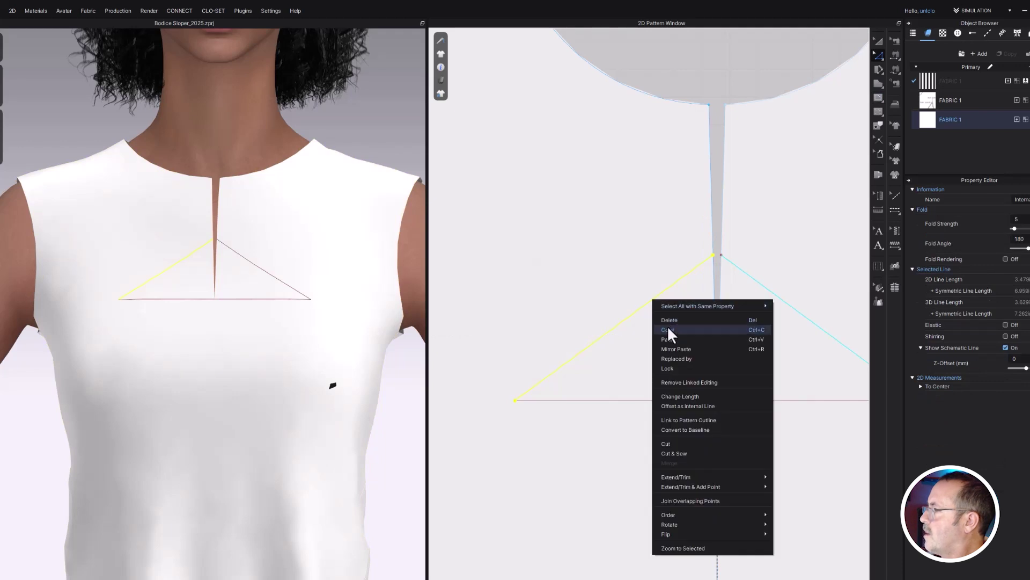
pyautogui.click(672, 443)
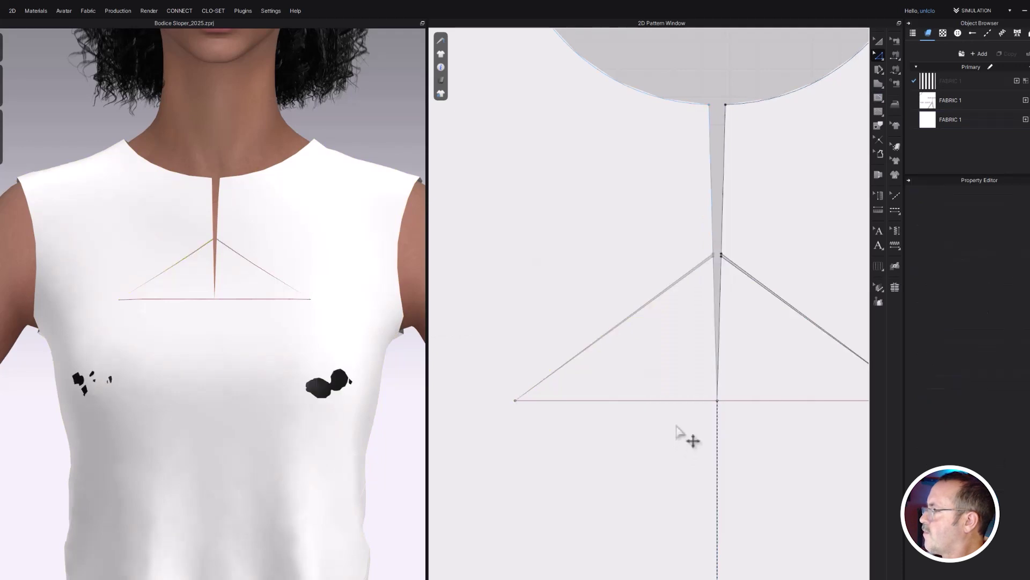
pyautogui.click(676, 400)
pyautogui.rightClick(678, 404)
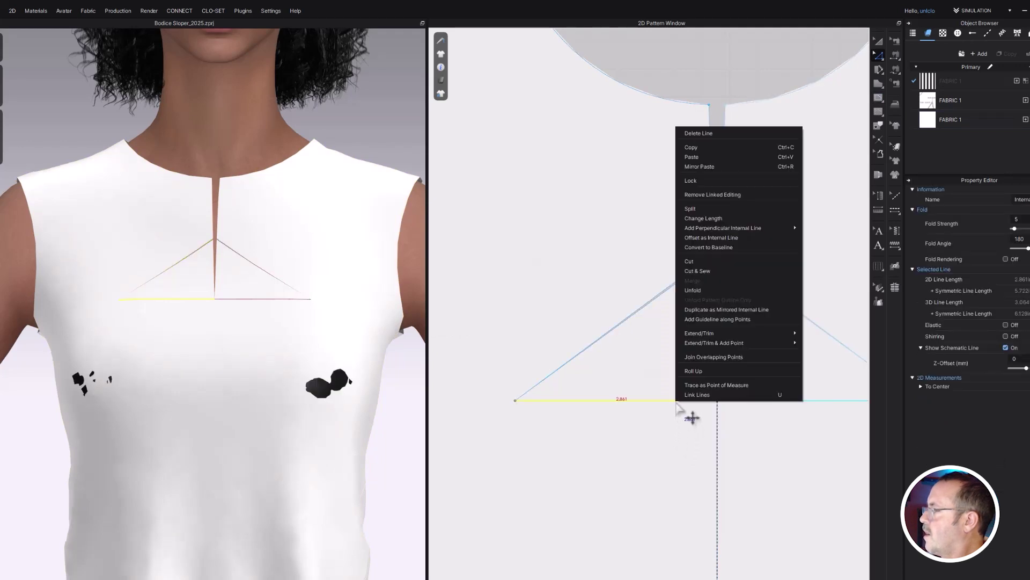
pyautogui.click(701, 270)
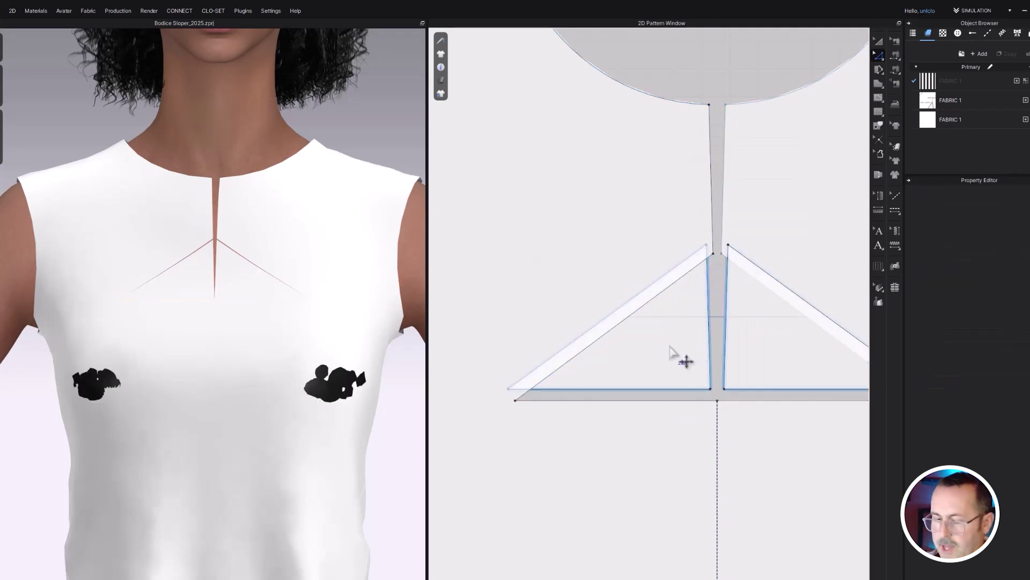
# Delete both cut-out triangular pieces below the centre-front wedge
pyautogui.click(671, 351)
pyautogui.press('Delete')
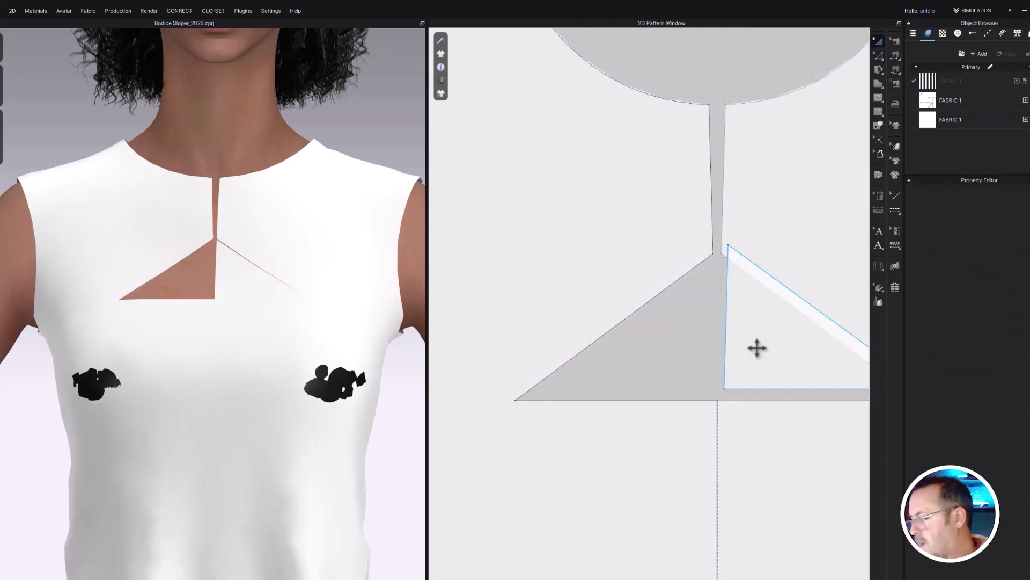
pyautogui.click(758, 349)
pyautogui.press('Delete')
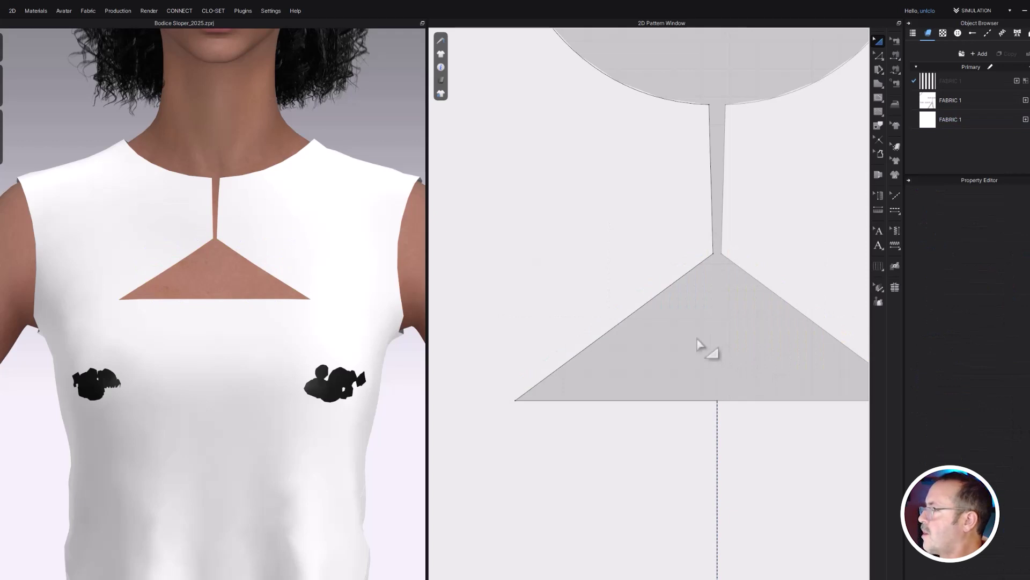
# Sew the centre-front wedge edges together and each diagonal edge to its half of the horizontal edge, and simulate the garment
pyautogui.click(894, 56)
pyautogui.click(711, 146)
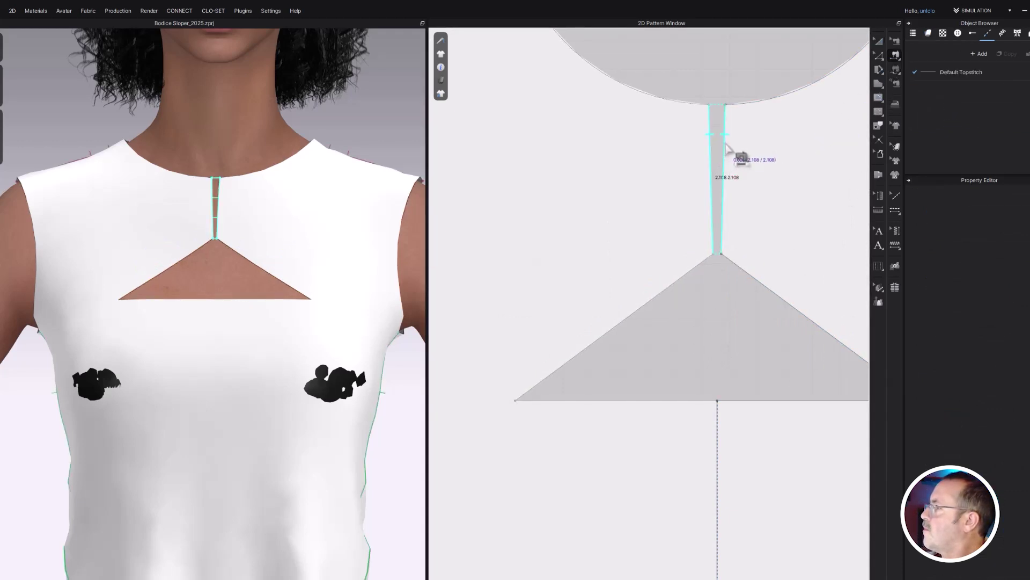
pyautogui.click(726, 148)
pyautogui.click(683, 279)
pyautogui.click(687, 373)
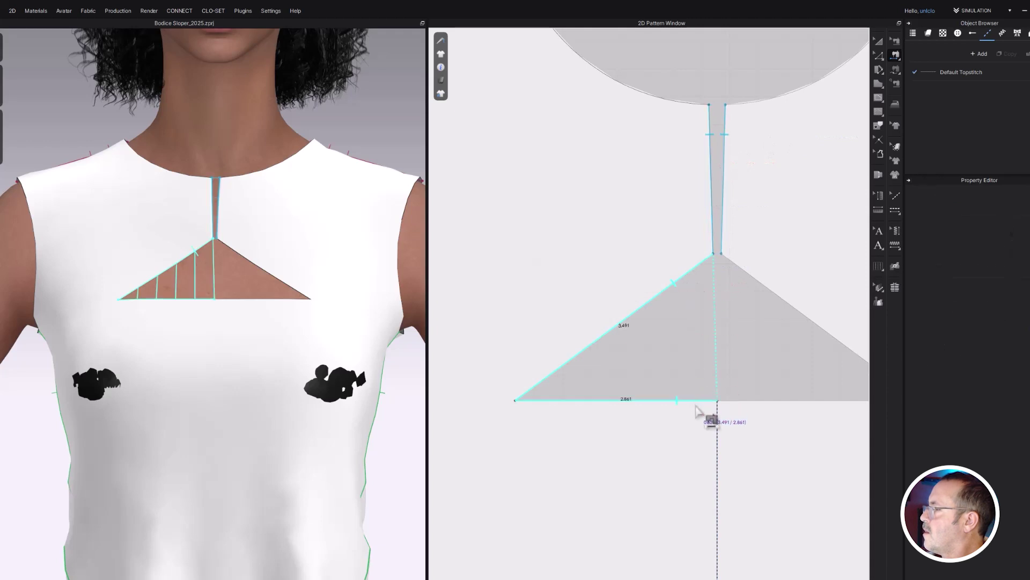
pyautogui.click(703, 415)
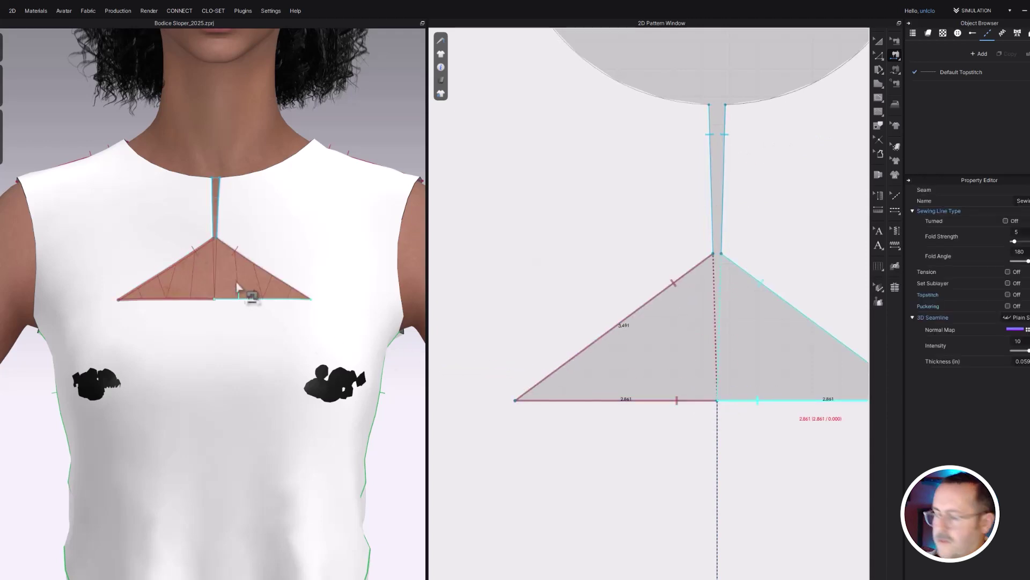
pyautogui.press('space')
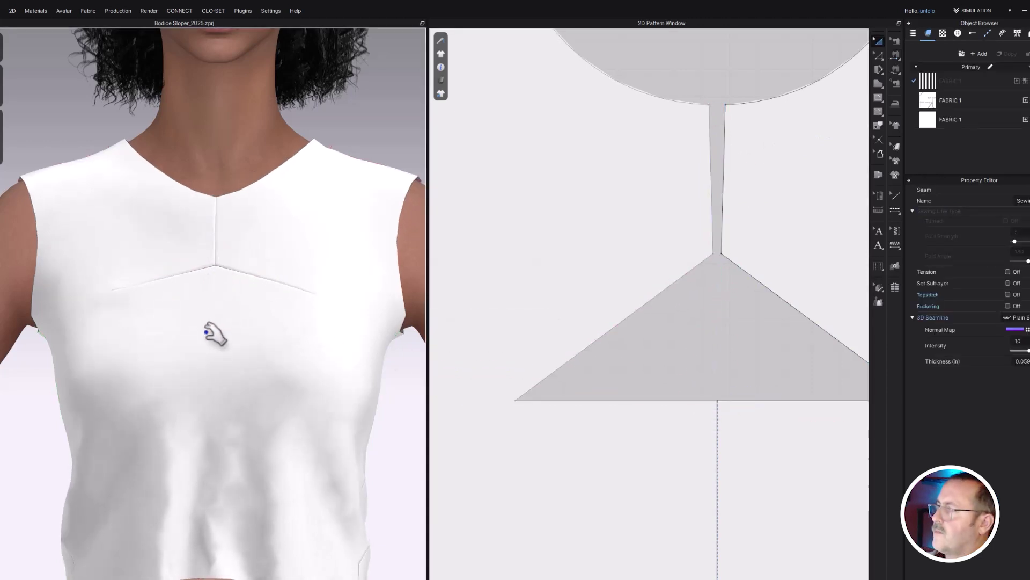
pyautogui.scroll(-4, 238, 350)
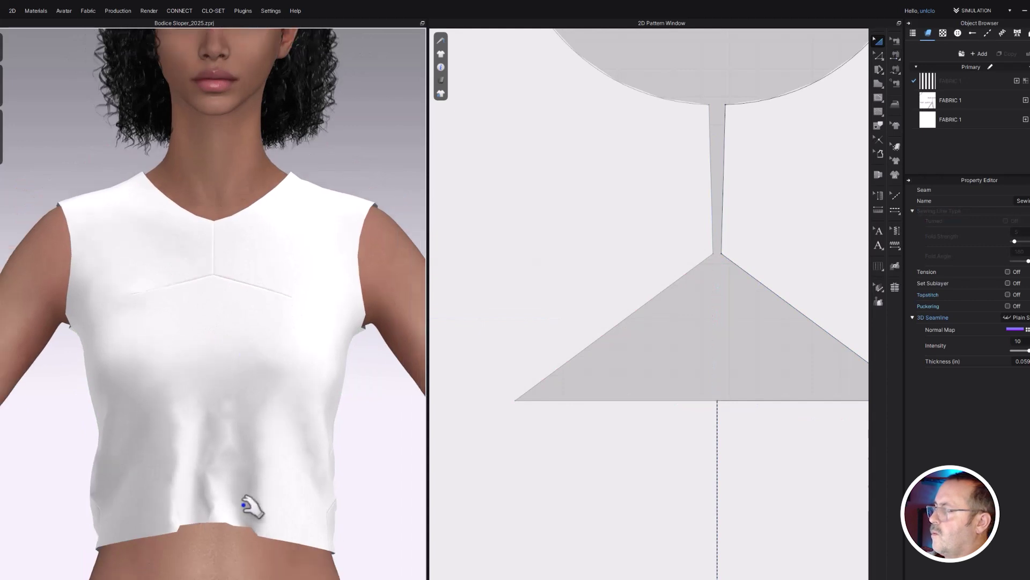
# Lower the centre-front hem point of the front bodice in two moves, simulating the drape between them
pyautogui.scroll(-4, 563, 434)
pyautogui.moveTo(598, 494); pyautogui.dragTo(599, 256, button='middle')
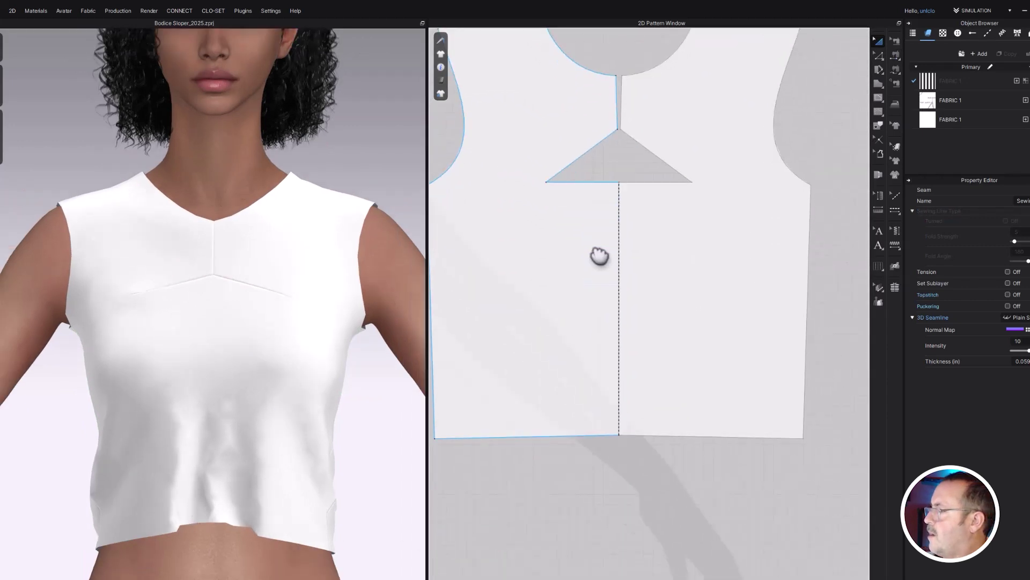
pyautogui.scroll(-2, 645, 329)
pyautogui.press('z')
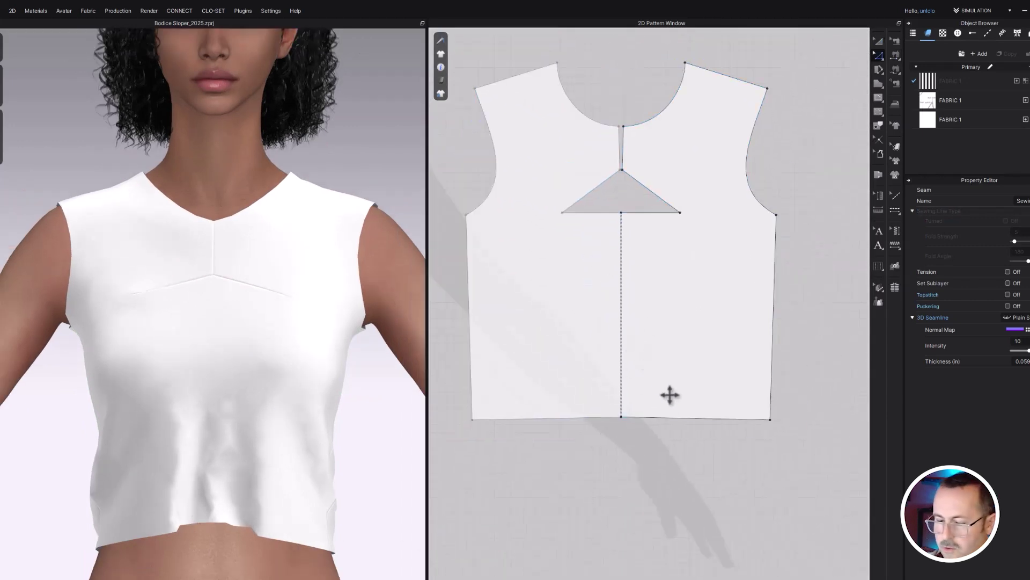
pyautogui.moveTo(620, 417); pyautogui.dragTo(605, 435)
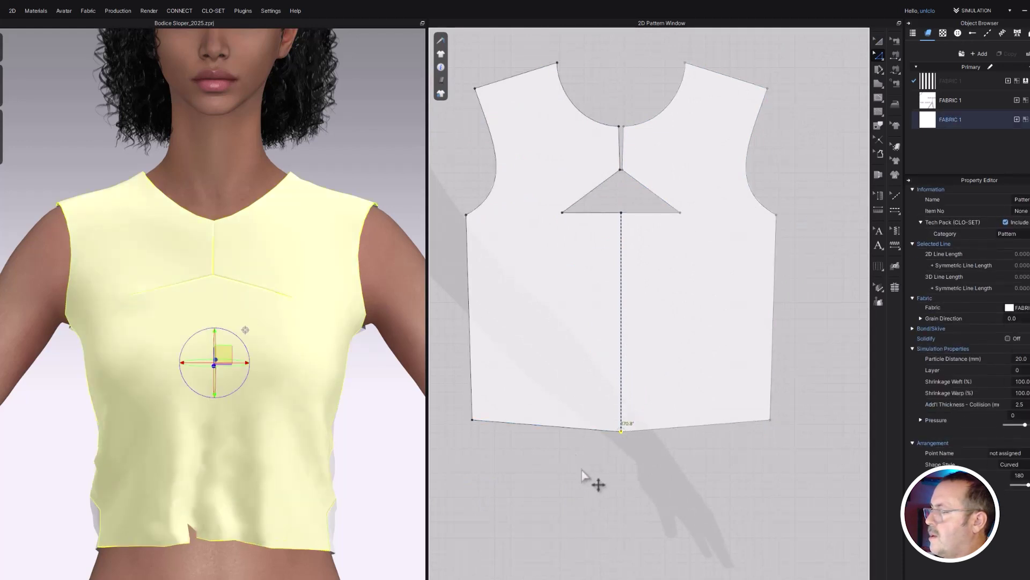
pyautogui.press('space')
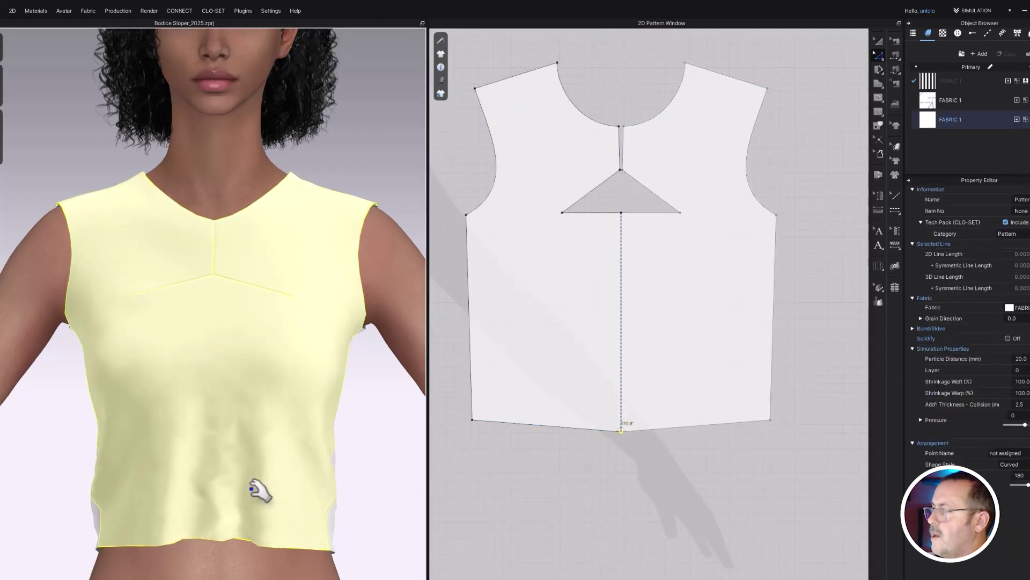
pyautogui.moveTo(617, 437); pyautogui.dragTo(635, 459)
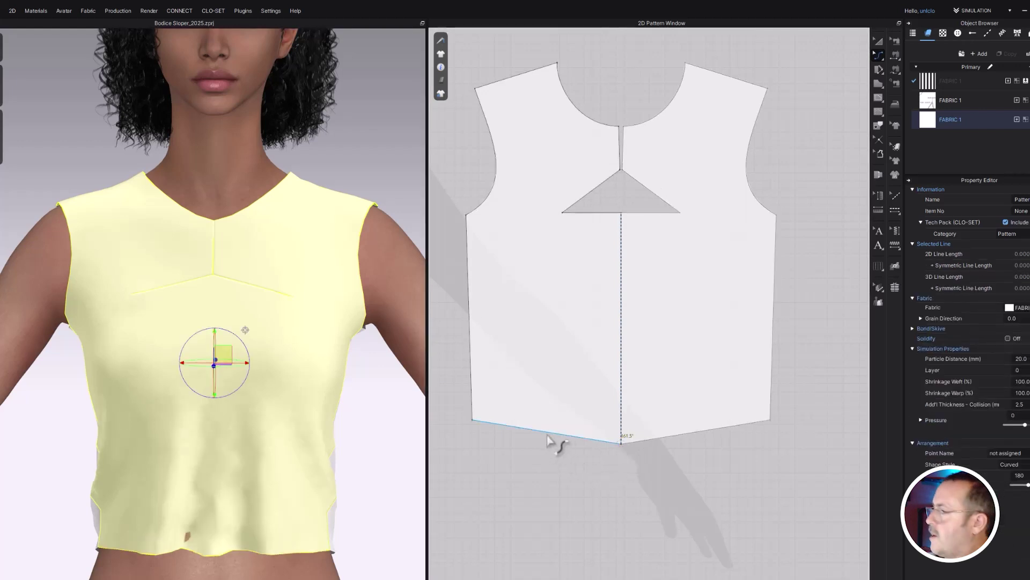
# Curve the front hem symmetrically to about 7.35 in per half, simulate, and pull the front's lower side corner on the avatar
pyautogui.click(544, 441)
pyautogui.moveTo(546, 444); pyautogui.dragTo(546, 445)
pyautogui.press('space')
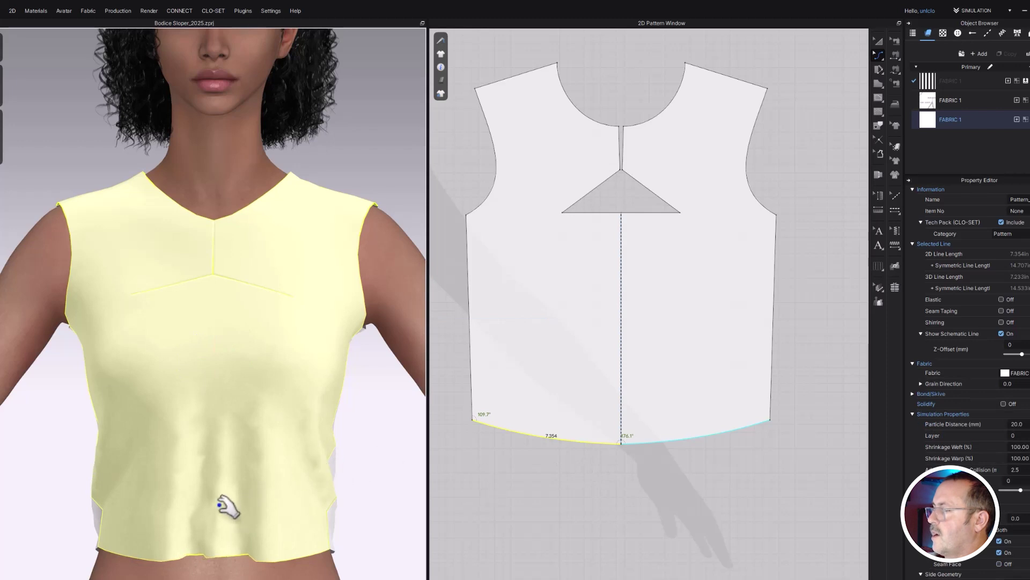
pyautogui.moveTo(229, 499); pyautogui.dragTo(271, 508, button='right')
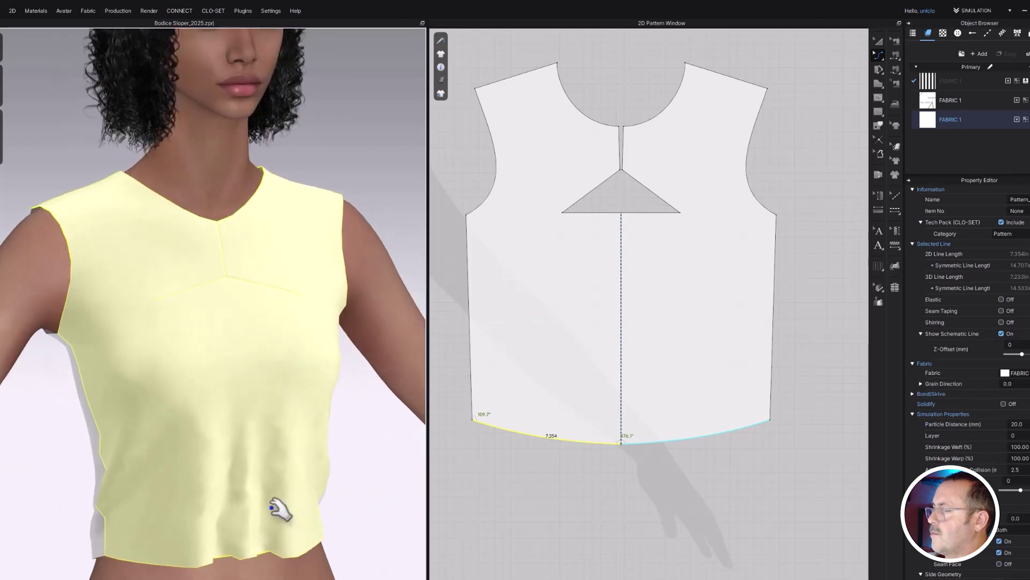
pyautogui.moveTo(114, 544)
pyautogui.mouseDown()
pyautogui.moveTo(118, 566)
pyautogui.moveTo(113, 537)
pyautogui.mouseUp()
pyautogui.moveTo(116, 540); pyautogui.dragTo(245, 485, button='right')
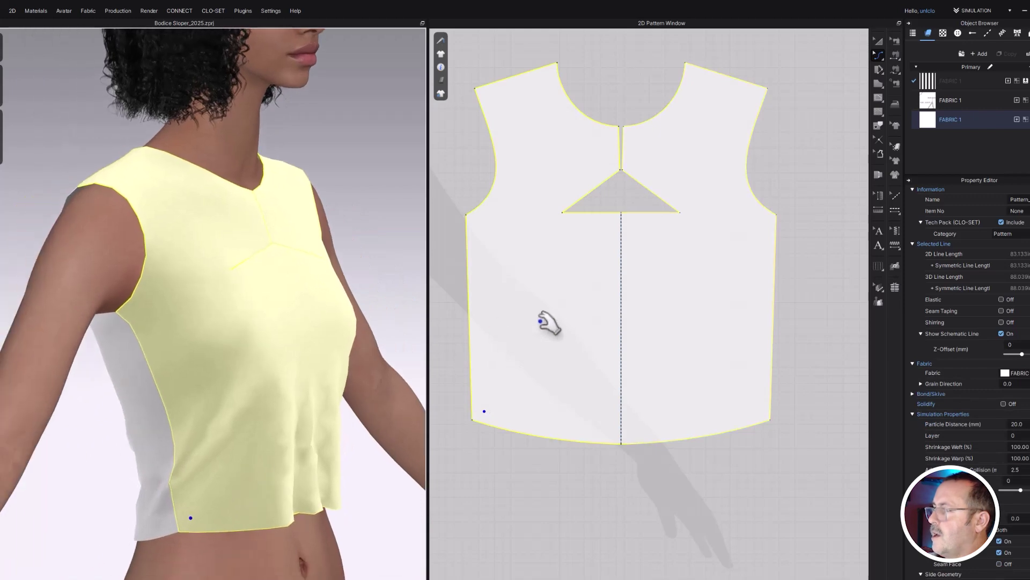
# Apply the black-and-white striped fabric to the front bodice and view the stripes on the avatar from several angles
pyautogui.scroll(2, 618, 298)
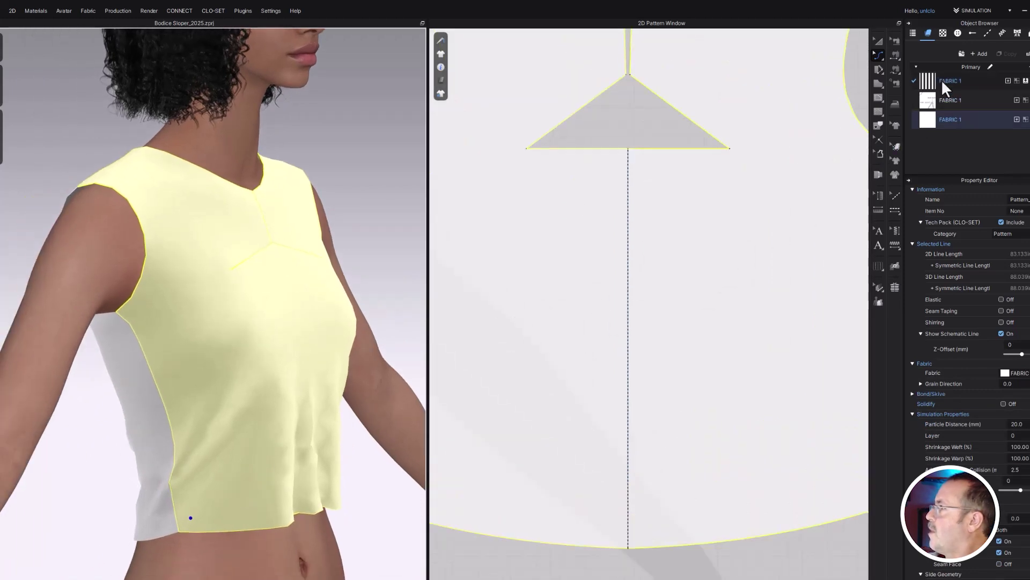
pyautogui.moveTo(944, 89); pyautogui.dragTo(483, 352)
pyautogui.moveTo(283, 352); pyautogui.dragTo(329, 421, button='right')
pyautogui.click(371, 432)
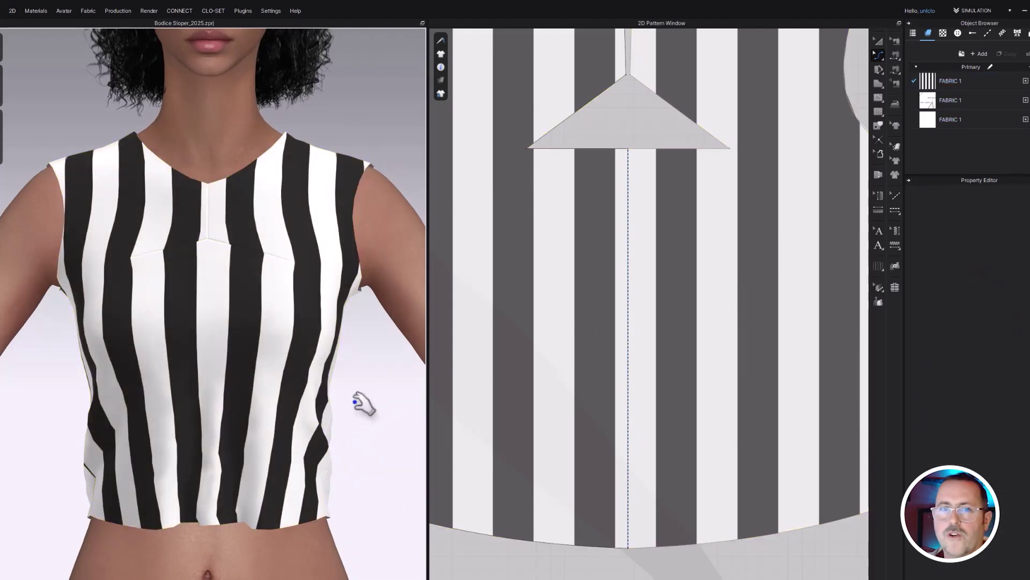
pyautogui.scroll(-2, 366, 409)
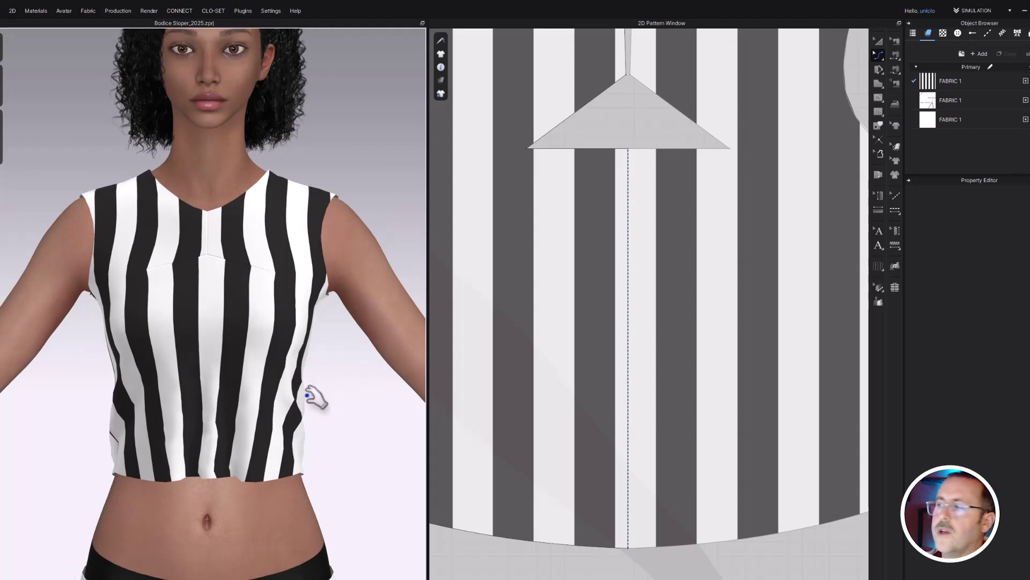
pyautogui.moveTo(315, 396); pyautogui.dragTo(298, 397, button='right')
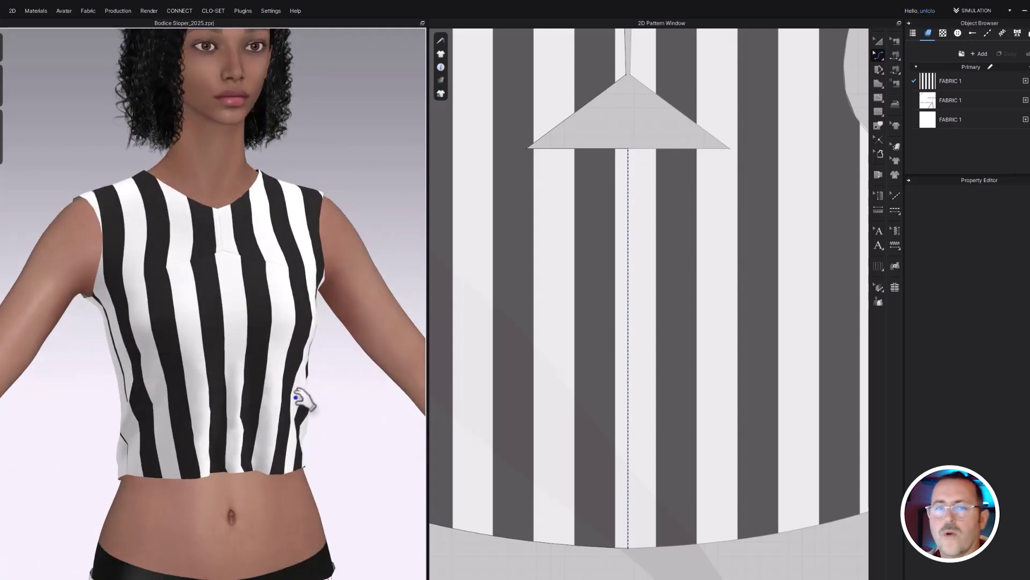